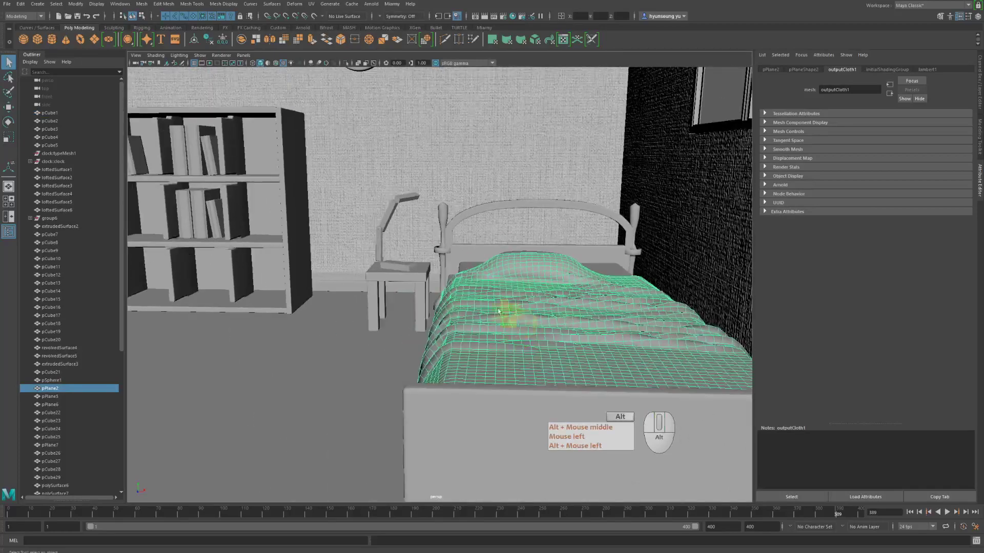
# - Survey the bedroom scene from several angles, examining the window curtain and the blanket on the bed
pyautogui.keyDown('alt'); pyautogui.moveTo(505, 308); pyautogui.dragTo(428, 281); pyautogui.keyUp('alt')
pyautogui.keyDown('alt'); pyautogui.moveTo(429, 281); pyautogui.dragTo(467, 307, button='middle'); pyautogui.keyUp('alt')
pyautogui.keyDown('alt'); pyautogui.moveTo(468, 307); pyautogui.dragTo(492, 315, button='right'); pyautogui.keyUp('alt')
pyautogui.keyDown('alt'); pyautogui.moveTo(492, 315); pyautogui.dragTo(514, 324, button='middle'); pyautogui.keyUp('alt')
pyautogui.click(224, 241)
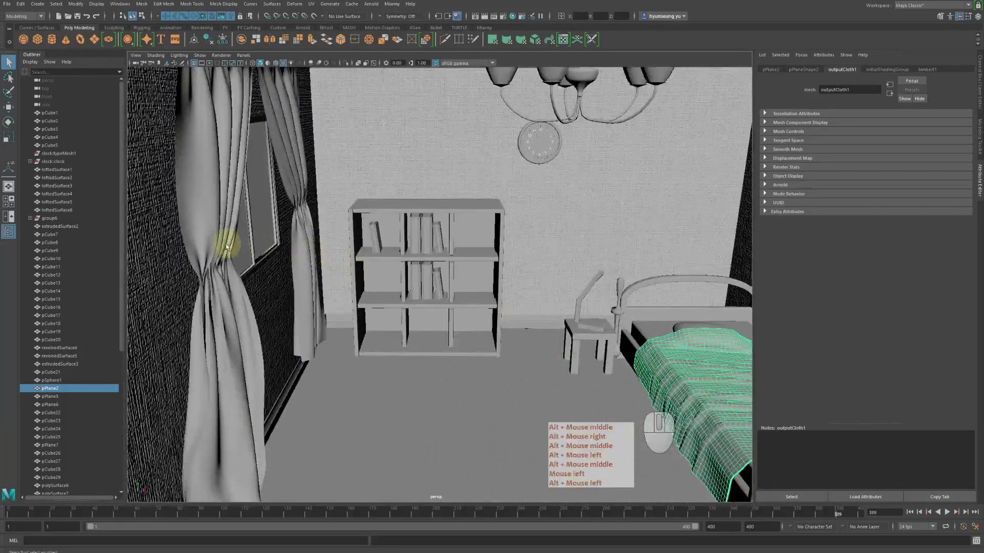
pyautogui.keyDown('alt'); pyautogui.moveTo(301, 278); pyautogui.dragTo(391, 286); pyautogui.keyUp('alt')
pyautogui.keyDown('alt'); pyautogui.moveTo(392, 286); pyautogui.dragTo(373, 292, button='middle'); pyautogui.keyUp('alt')
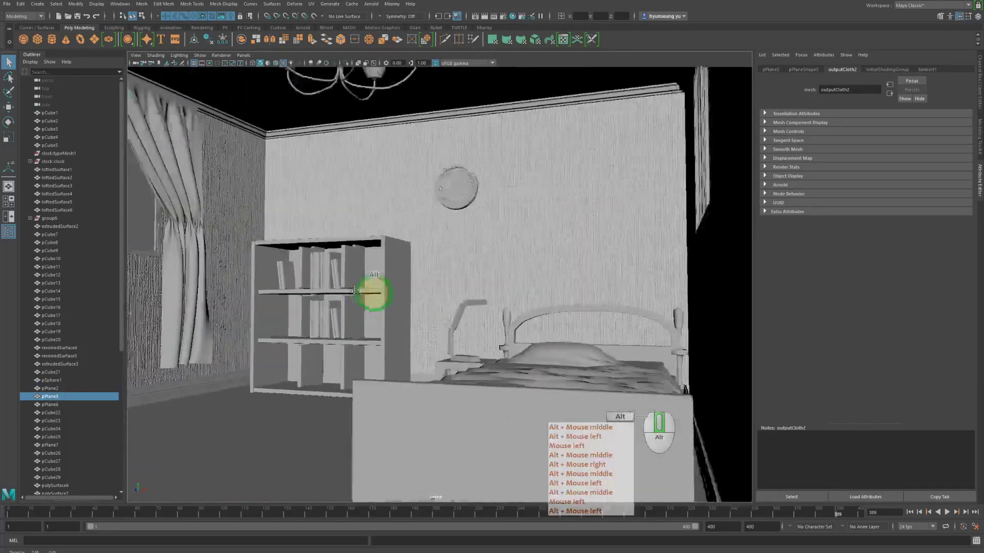
pyautogui.keyDown('alt'); pyautogui.moveTo(374, 292); pyautogui.dragTo(384, 303); pyautogui.keyUp('alt')
pyautogui.keyDown('alt'); pyautogui.moveTo(384, 303); pyautogui.dragTo(451, 268, button='middle'); pyautogui.keyUp('alt')
# - Select the blanket on the bed and frame it in the view
pyautogui.click(451, 267)
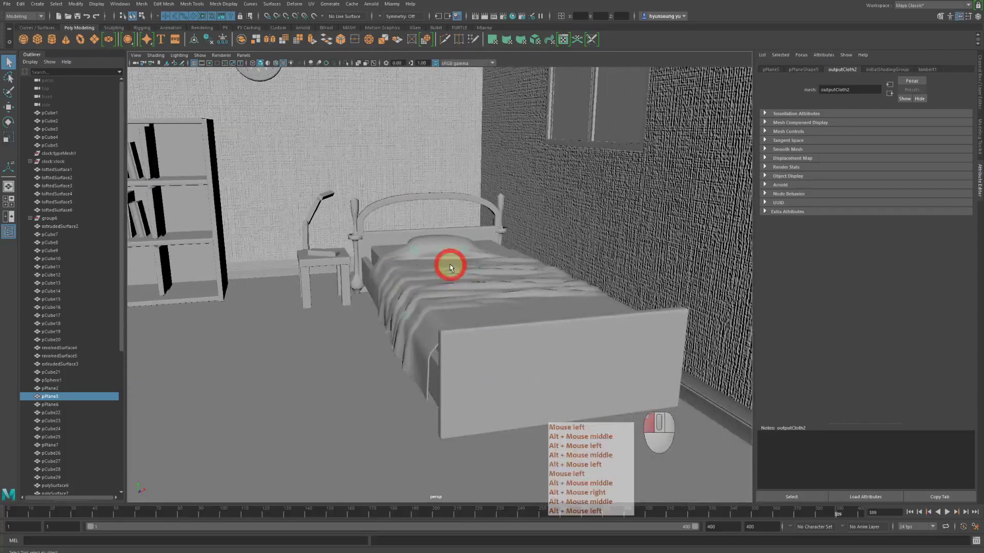
pyautogui.press('f')
pyautogui.keyDown('alt'); pyautogui.moveTo(447, 268); pyautogui.dragTo(439, 285); pyautogui.keyUp('alt')
pyautogui.keyDown('alt'); pyautogui.moveTo(439, 286); pyautogui.dragTo(476, 236, button='middle'); pyautogui.keyUp('alt')
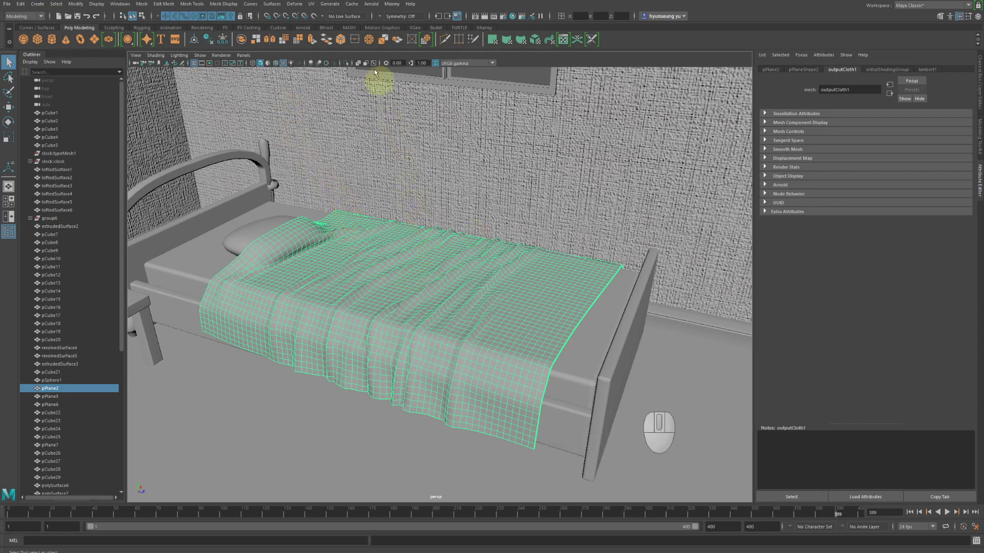
# - Check the selected blanket's UV layout in the UV Editor, close the UV windows and keep the blanket selected
pyautogui.click(308, 6)
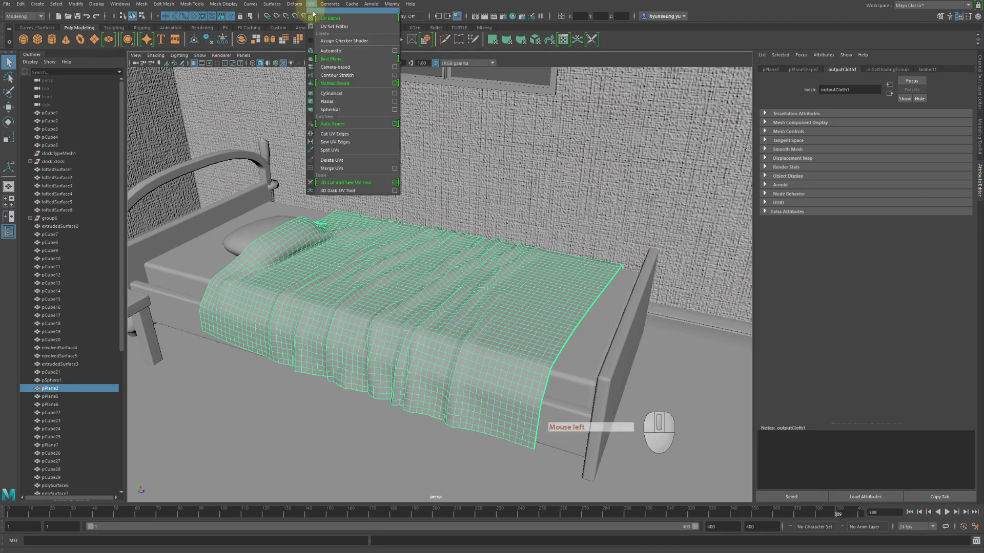
pyautogui.click(322, 16)
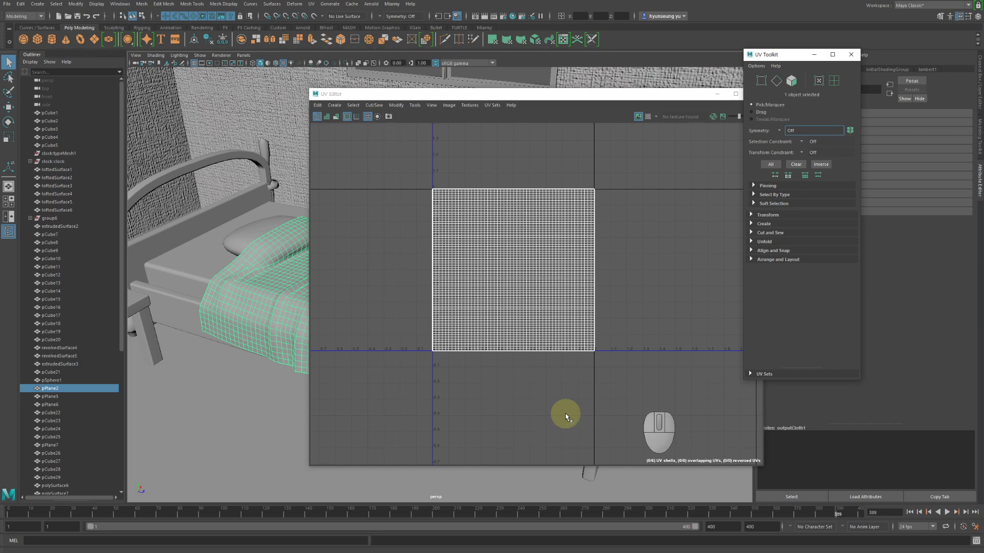
pyautogui.moveTo(593, 99); pyautogui.dragTo(612, 94)
pyautogui.click(668, 87)
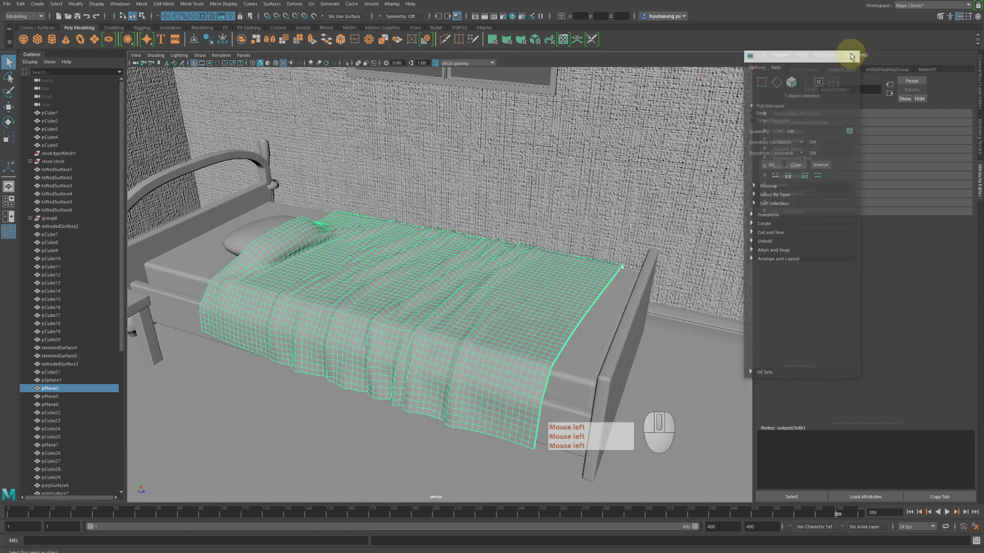
pyautogui.click(851, 53)
pyautogui.click(320, 226)
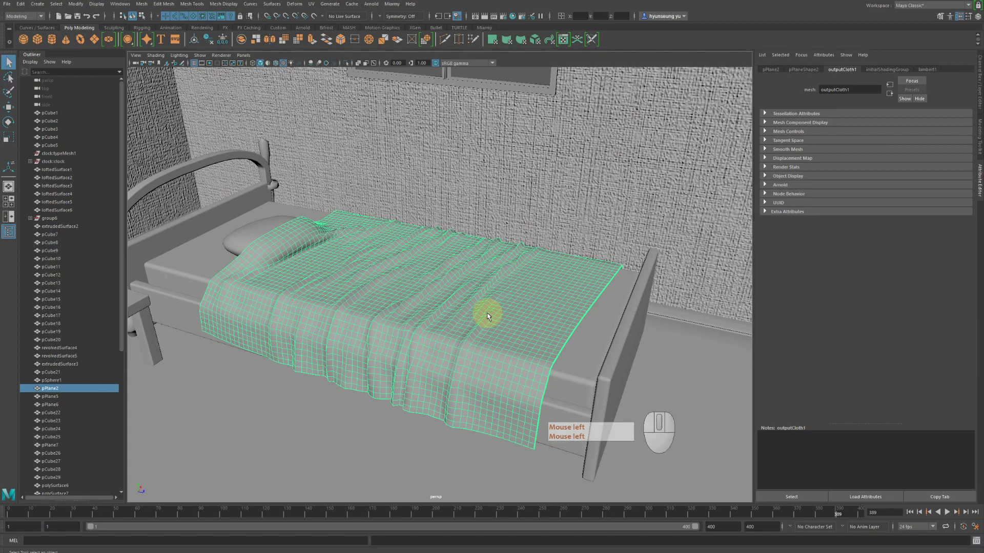
# - Assign a new Lambert material to the selected blanket
pyautogui.keyDown('alt'); pyautogui.moveTo(504, 231); pyautogui.dragTo(485, 249); pyautogui.keyUp('alt')
pyautogui.keyDown('alt'); pyautogui.moveTo(485, 249); pyautogui.dragTo(575, 268, button='right'); pyautogui.keyUp('alt')
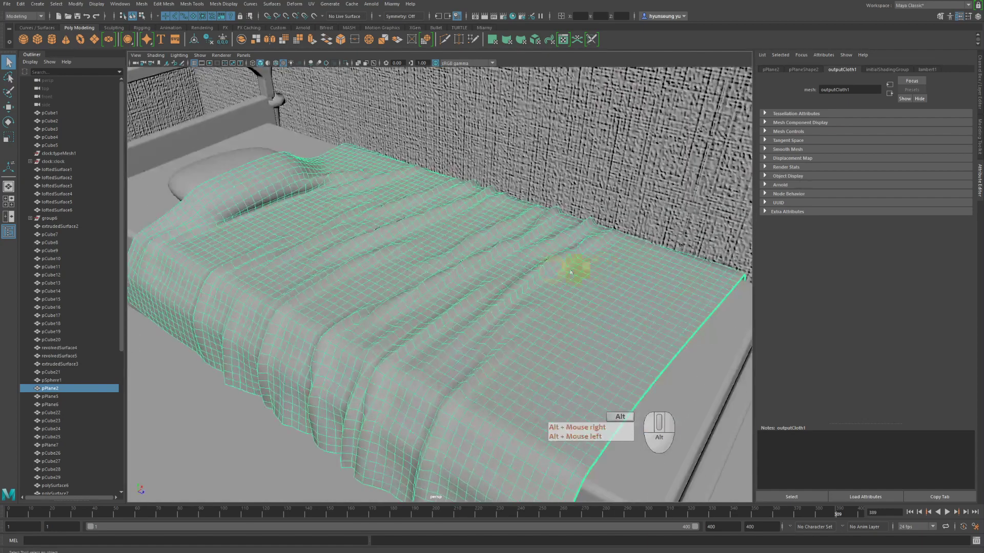
pyautogui.click(575, 268)
pyautogui.keyDown('alt'); pyautogui.moveTo(449, 304); pyautogui.dragTo(534, 235, button='middle'); pyautogui.keyUp('alt')
pyautogui.keyDown('alt'); pyautogui.moveTo(533, 235); pyautogui.dragTo(577, 224); pyautogui.keyUp('alt')
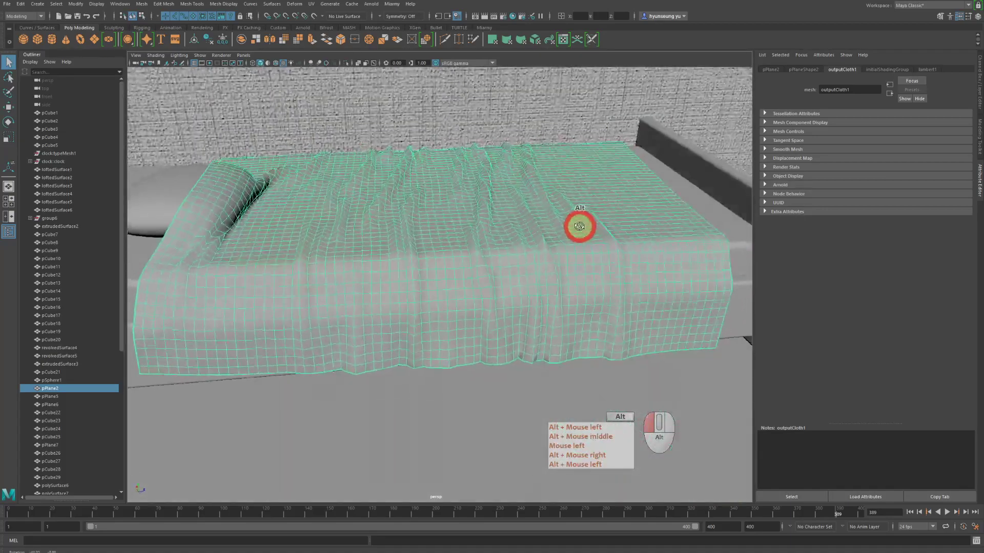
pyautogui.keyDown('alt'); pyautogui.moveTo(577, 224); pyautogui.dragTo(641, 219, button='middle'); pyautogui.keyUp('alt')
pyautogui.keyDown('alt'); pyautogui.moveTo(642, 219); pyautogui.dragTo(567, 220); pyautogui.keyUp('alt')
pyautogui.keyDown('alt'); pyautogui.moveTo(566, 220); pyautogui.dragTo(467, 213, button='middle'); pyautogui.keyUp('alt')
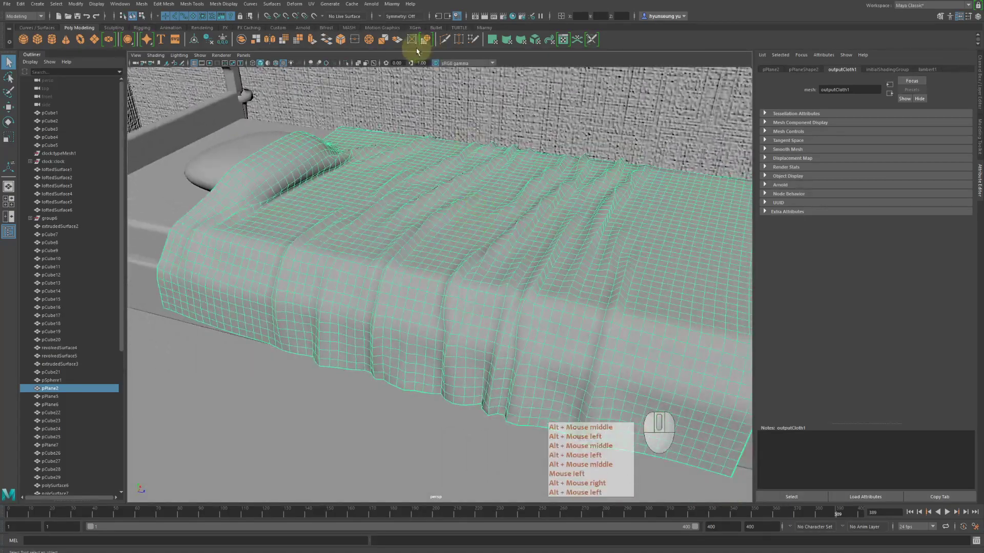
pyautogui.moveTo(414, 218); pyautogui.dragTo(485, 441, button='right')
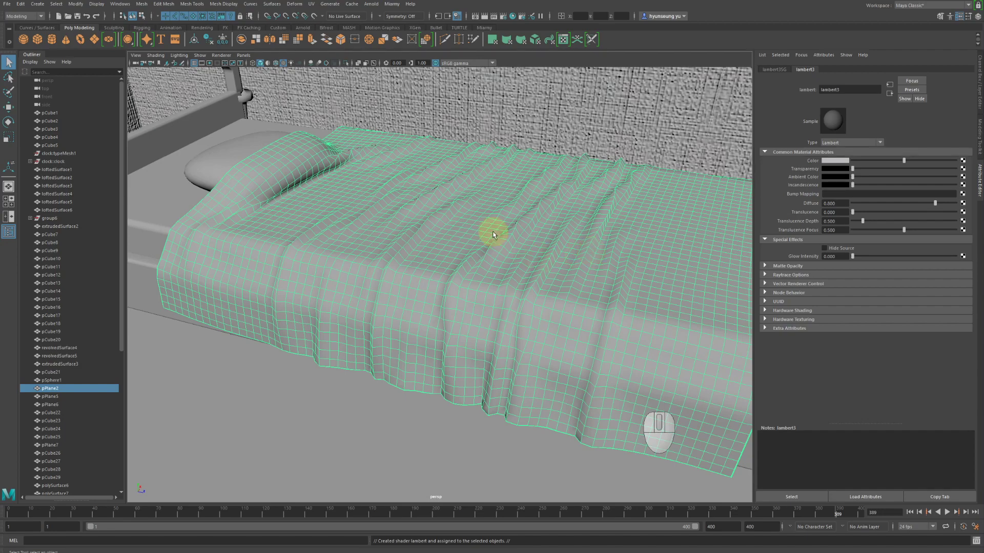
# - Connect a Grid texture to the Color attribute of the blanket's Lambert material
pyautogui.keyDown('alt'); pyautogui.moveTo(541, 285); pyautogui.dragTo(532, 288); pyautogui.keyUp('alt')
pyautogui.keyDown('alt'); pyautogui.moveTo(531, 288); pyautogui.dragTo(460, 276, button='right'); pyautogui.keyUp('alt')
pyautogui.keyDown('alt'); pyautogui.moveTo(460, 277); pyautogui.dragTo(445, 267, button='middle'); pyautogui.keyUp('alt')
pyautogui.keyDown('alt'); pyautogui.moveTo(445, 266); pyautogui.dragTo(442, 270); pyautogui.keyUp('alt')
pyautogui.keyDown('alt'); pyautogui.moveTo(442, 270); pyautogui.dragTo(465, 268, button='right'); pyautogui.keyUp('alt')
pyautogui.keyDown('alt'); pyautogui.moveTo(465, 268); pyautogui.dragTo(482, 254, button='middle'); pyautogui.keyUp('alt')
pyautogui.keyDown('alt'); pyautogui.moveTo(481, 253); pyautogui.dragTo(478, 249, button='right'); pyautogui.keyUp('alt')
pyautogui.keyDown('alt'); pyautogui.moveTo(478, 248); pyautogui.dragTo(479, 253); pyautogui.keyUp('alt')
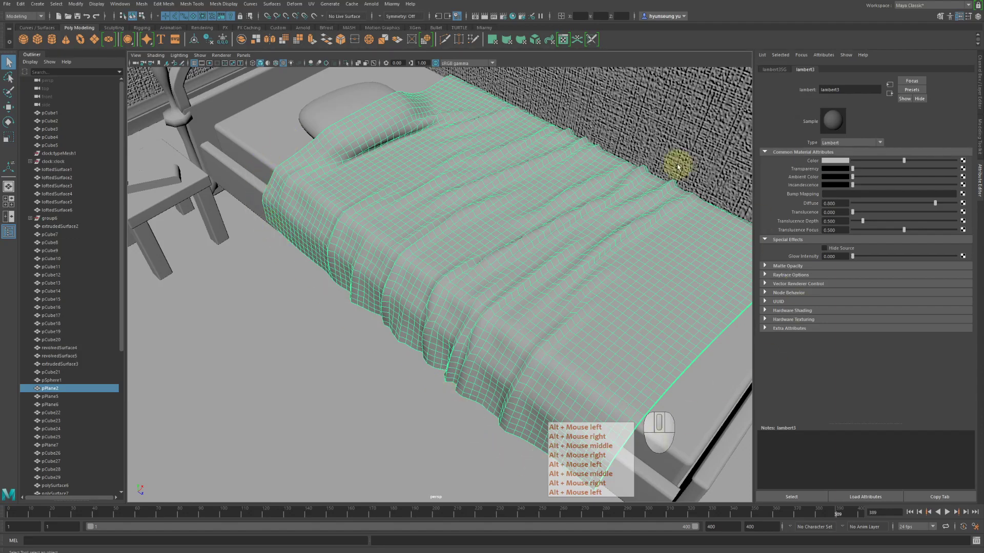
pyautogui.keyDown('alt'); pyautogui.moveTo(514, 230); pyautogui.dragTo(467, 228, button='right'); pyautogui.keyUp('alt')
pyautogui.keyDown('alt'); pyautogui.moveTo(467, 228); pyautogui.dragTo(468, 225); pyautogui.keyUp('alt')
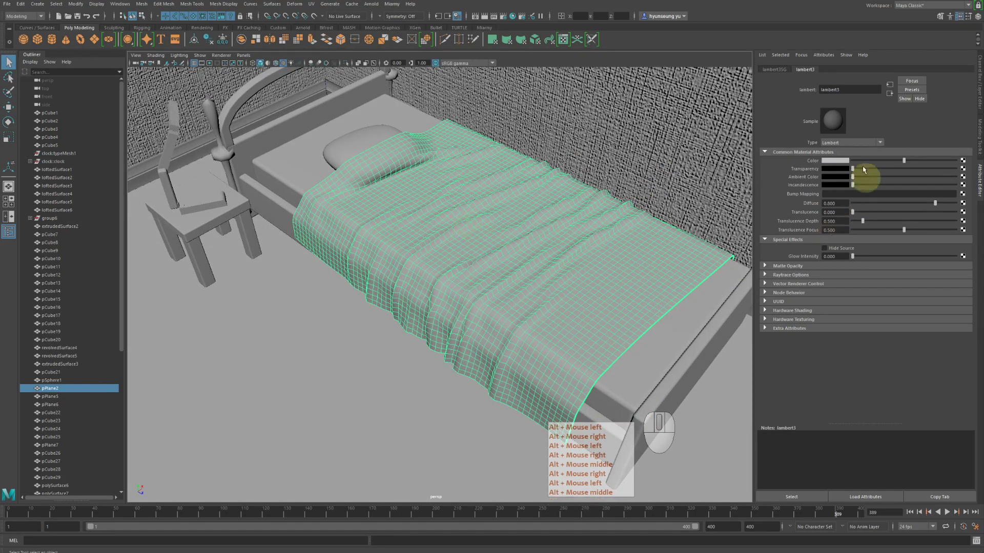
pyautogui.click(962, 160)
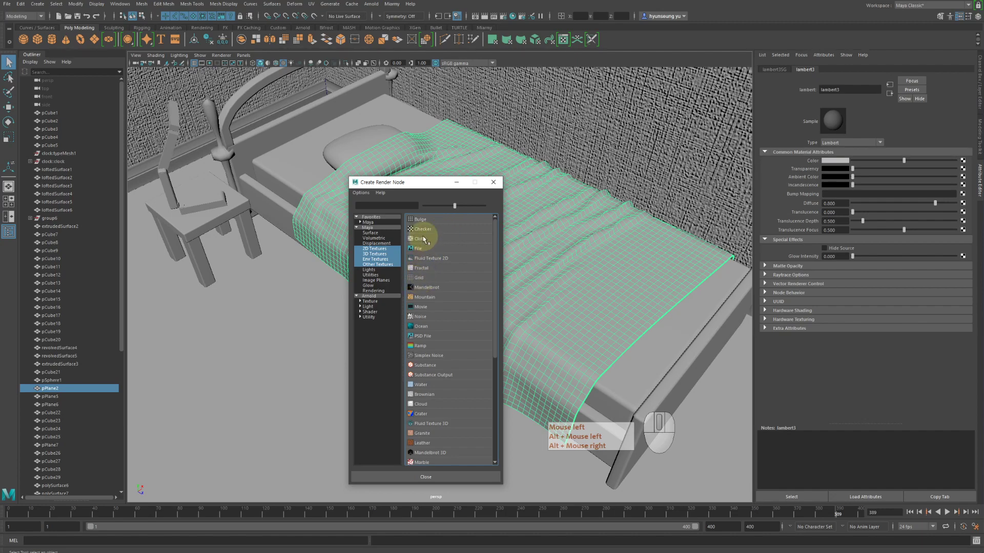
pyautogui.click(421, 278)
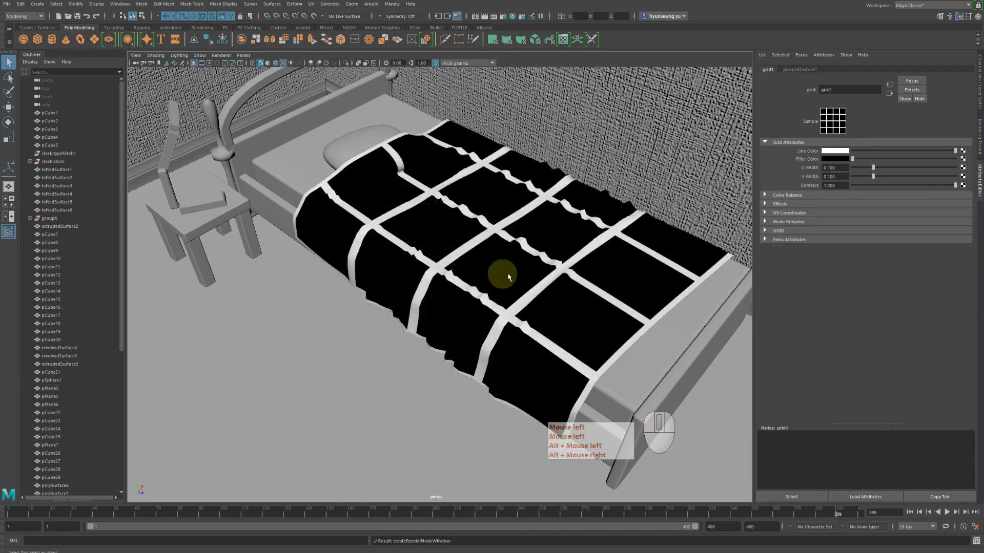
# - Set the grid texture's Repeat UV to 1 and 1 in its 2D placement settings
pyautogui.keyDown('alt'); pyautogui.moveTo(500, 275); pyautogui.dragTo(543, 248); pyautogui.keyUp('alt')
pyautogui.keyDown('alt'); pyautogui.moveTo(543, 249); pyautogui.dragTo(630, 305, button='right'); pyautogui.keyUp('alt')
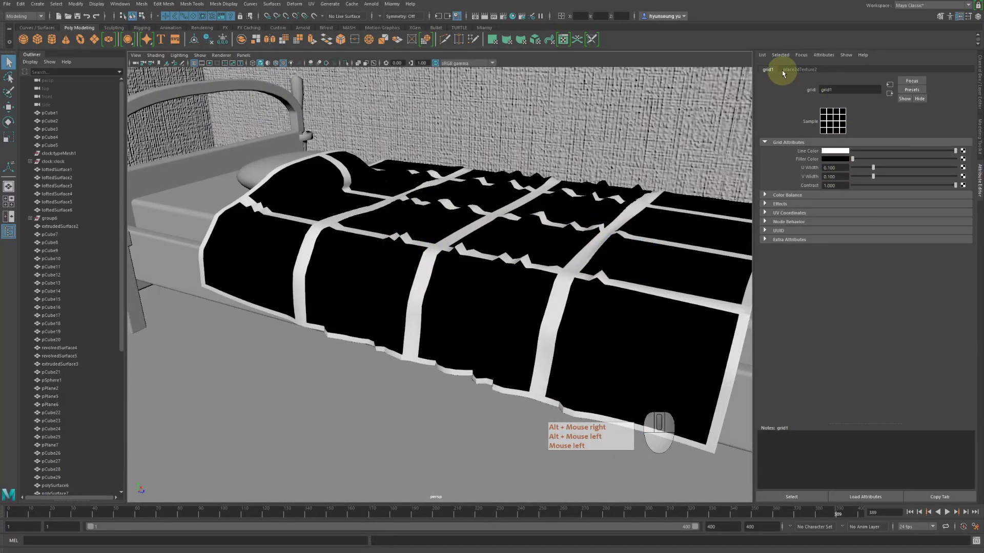
pyautogui.click(799, 69)
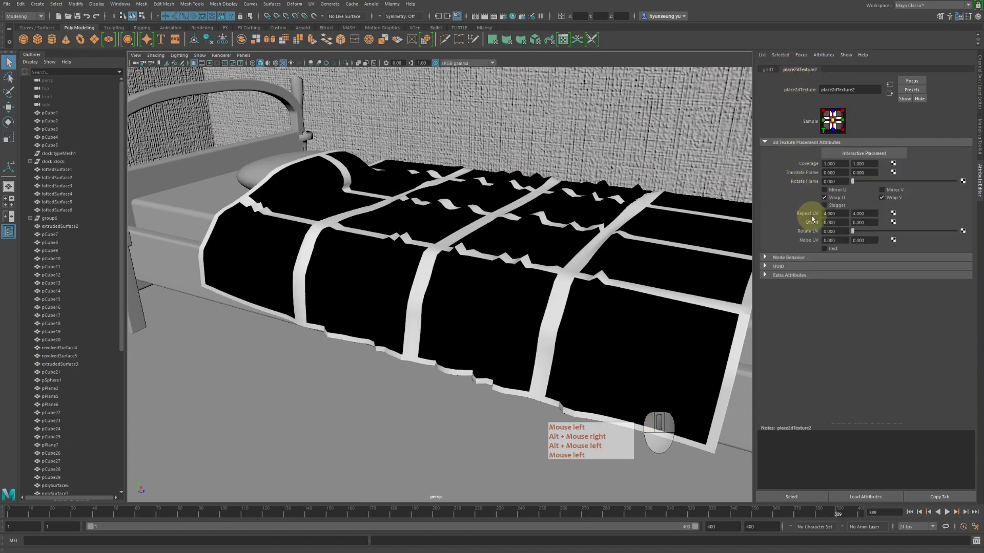
pyautogui.click(835, 213)
pyautogui.write('1')
pyautogui.doubleClick(871, 214)
pyautogui.write('1')
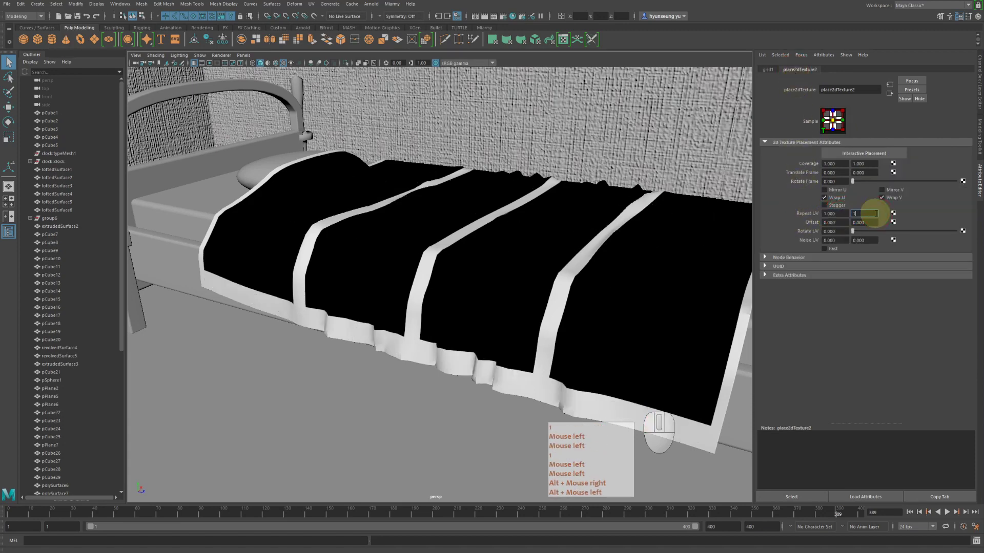
pyautogui.press('Return')
# - Examine how the single grid border follows the blanket's edges from several angles
pyautogui.keyDown('alt'); pyautogui.moveTo(495, 218); pyautogui.dragTo(514, 235); pyautogui.keyUp('alt')
pyautogui.keyDown('alt'); pyautogui.moveTo(515, 234); pyautogui.dragTo(353, 188, button='right'); pyautogui.keyUp('alt')
pyautogui.keyDown('alt'); pyautogui.moveTo(352, 189); pyautogui.dragTo(357, 167); pyautogui.keyUp('alt')
pyautogui.keyDown('alt'); pyautogui.moveTo(357, 167); pyautogui.dragTo(494, 173, button='right'); pyautogui.keyUp('alt')
pyautogui.keyDown('alt'); pyautogui.moveTo(494, 173); pyautogui.dragTo(432, 174); pyautogui.keyUp('alt')
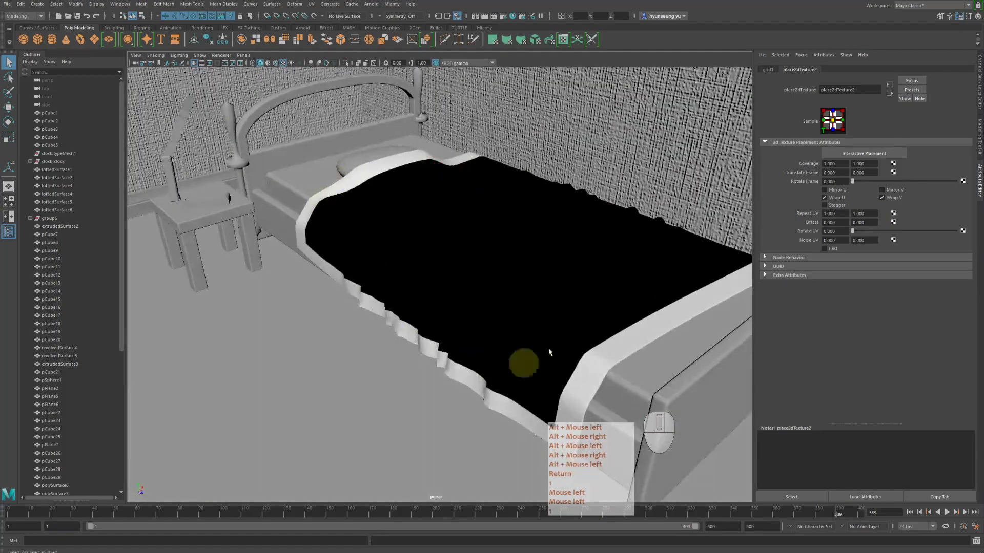
pyautogui.keyDown('alt'); pyautogui.moveTo(643, 164); pyautogui.dragTo(582, 176); pyautogui.keyUp('alt')
pyautogui.keyDown('alt'); pyautogui.moveTo(489, 251); pyautogui.dragTo(552, 261); pyautogui.keyUp('alt')
pyautogui.keyDown('alt'); pyautogui.moveTo(551, 260); pyautogui.dragTo(579, 265, button='right'); pyautogui.keyUp('alt')
pyautogui.keyDown('alt'); pyautogui.moveTo(579, 265); pyautogui.dragTo(573, 276); pyautogui.keyUp('alt')
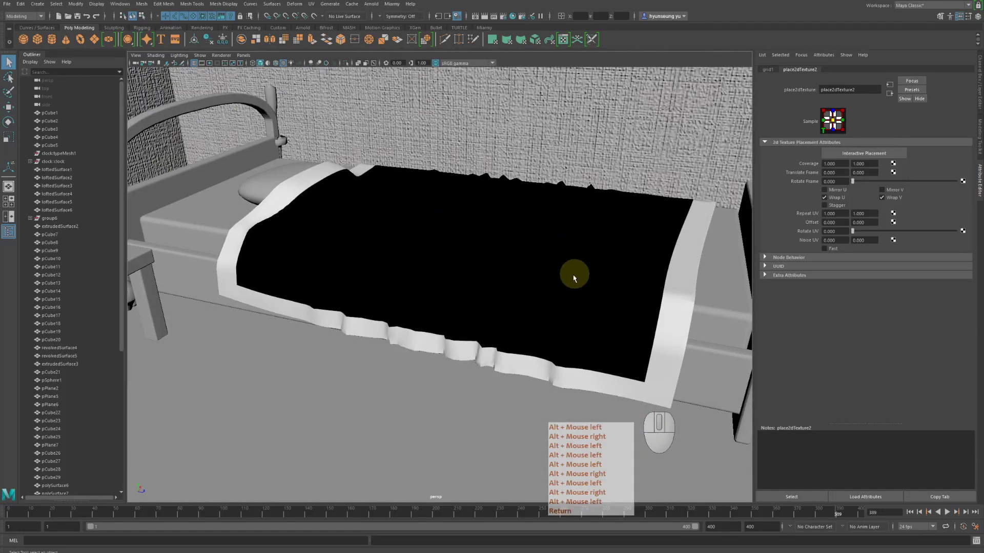
pyautogui.keyDown('alt'); pyautogui.moveTo(573, 277); pyautogui.dragTo(527, 222, button='middle'); pyautogui.keyUp('alt')
pyautogui.keyDown('alt'); pyautogui.moveTo(585, 241); pyautogui.dragTo(577, 262, button='middle'); pyautogui.keyUp('alt')
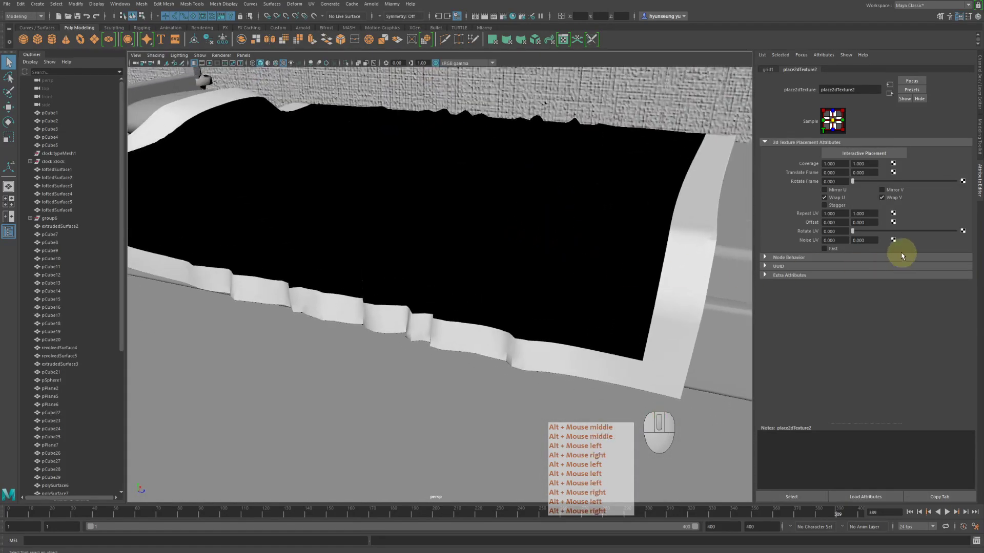
# - Set the grid placement's Noise UV to 0.01 in both directions
pyautogui.click(823, 241)
pyautogui.write('0.0')
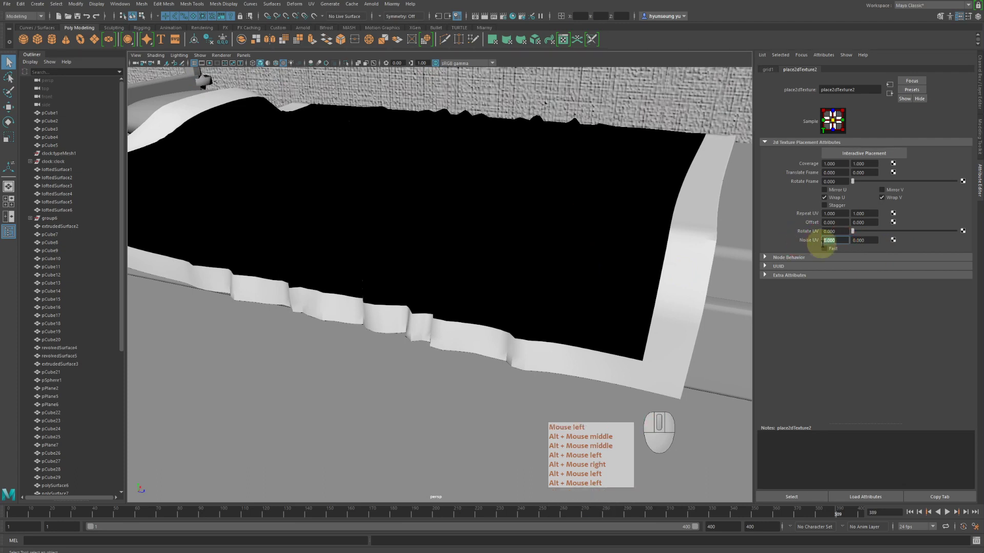
pyautogui.write('1')
pyautogui.press('Return')
pyautogui.press('Tab')
pyautogui.write('0.')
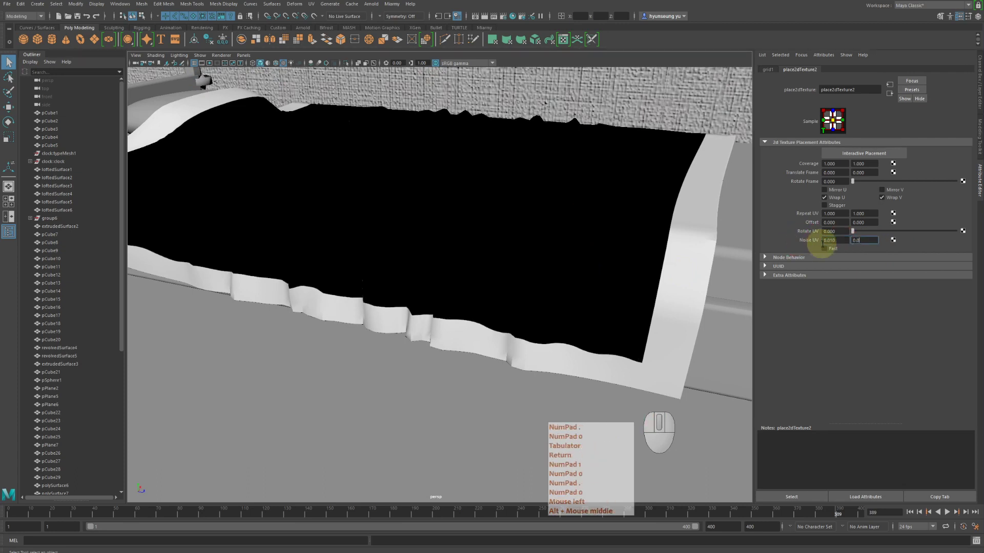
pyautogui.write('01')
pyautogui.press('Return')
# - Inspect the blanket's wavy border and set the grid placement's Noise UV to 0.001 in both directions
pyautogui.keyDown('alt'); pyautogui.moveTo(674, 261); pyautogui.dragTo(645, 262); pyautogui.keyUp('alt')
pyautogui.keyDown('alt'); pyautogui.moveTo(645, 262); pyautogui.dragTo(619, 265, button='right'); pyautogui.keyUp('alt')
pyautogui.keyDown('alt'); pyautogui.moveTo(619, 265); pyautogui.dragTo(598, 272); pyautogui.keyUp('alt')
pyautogui.keyDown('alt'); pyautogui.moveTo(597, 272); pyautogui.dragTo(610, 286, button='middle'); pyautogui.keyUp('alt')
pyautogui.keyDown('alt'); pyautogui.moveTo(610, 287); pyautogui.dragTo(588, 281); pyautogui.keyUp('alt')
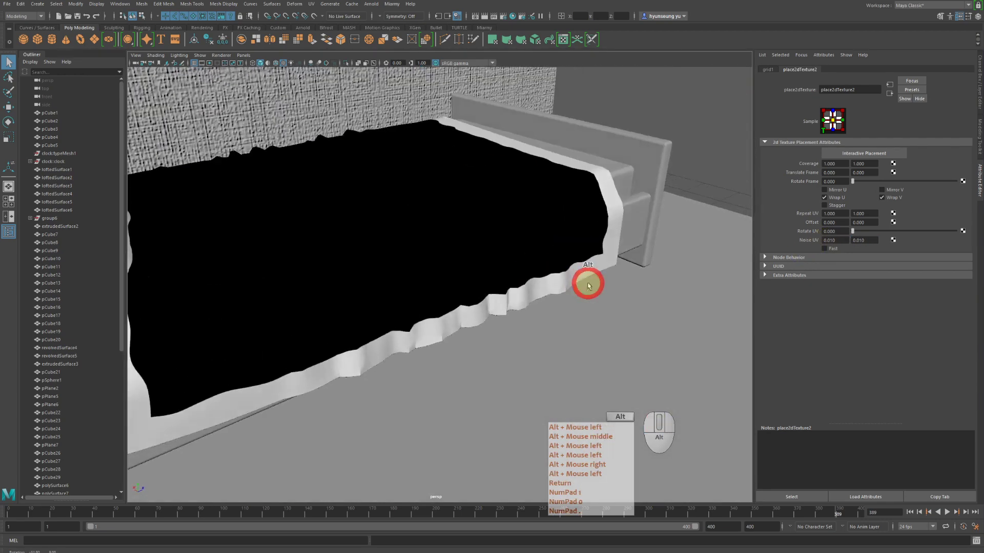
pyautogui.keyDown('alt'); pyautogui.moveTo(588, 281); pyautogui.dragTo(624, 286, button='middle'); pyautogui.keyUp('alt')
pyautogui.keyDown('alt'); pyautogui.moveTo(623, 285); pyautogui.dragTo(571, 306); pyautogui.keyUp('alt')
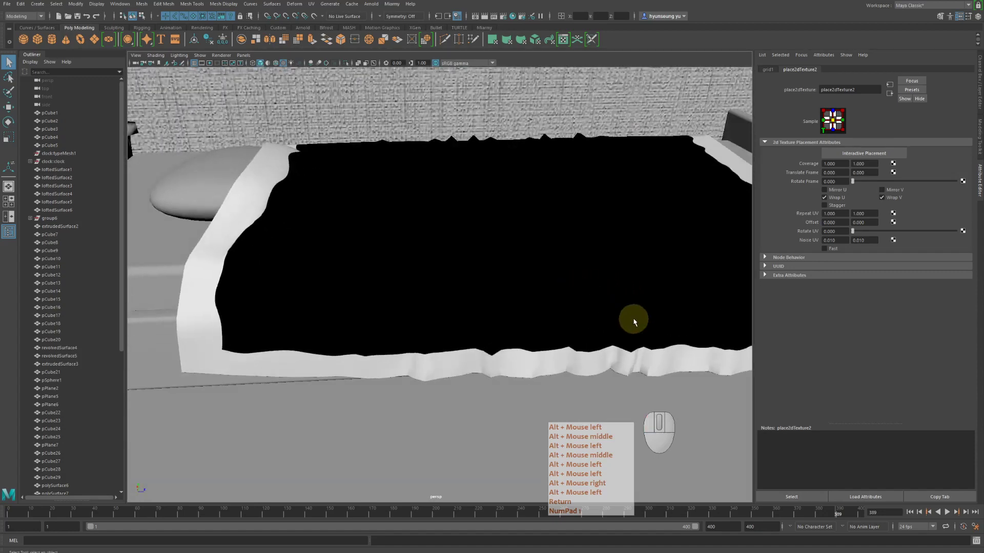
pyautogui.doubleClick(833, 241)
pyautogui.write('001')
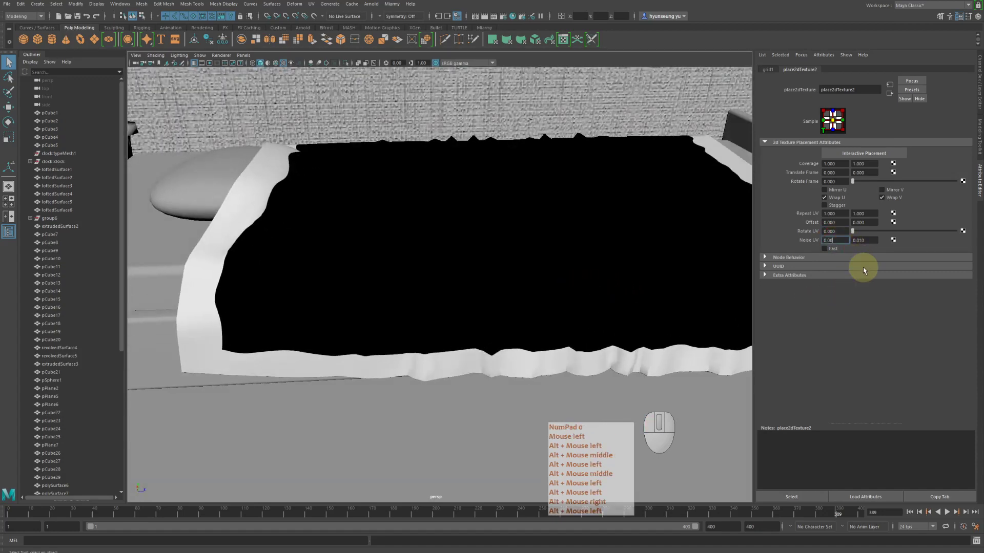
pyautogui.press('Return')
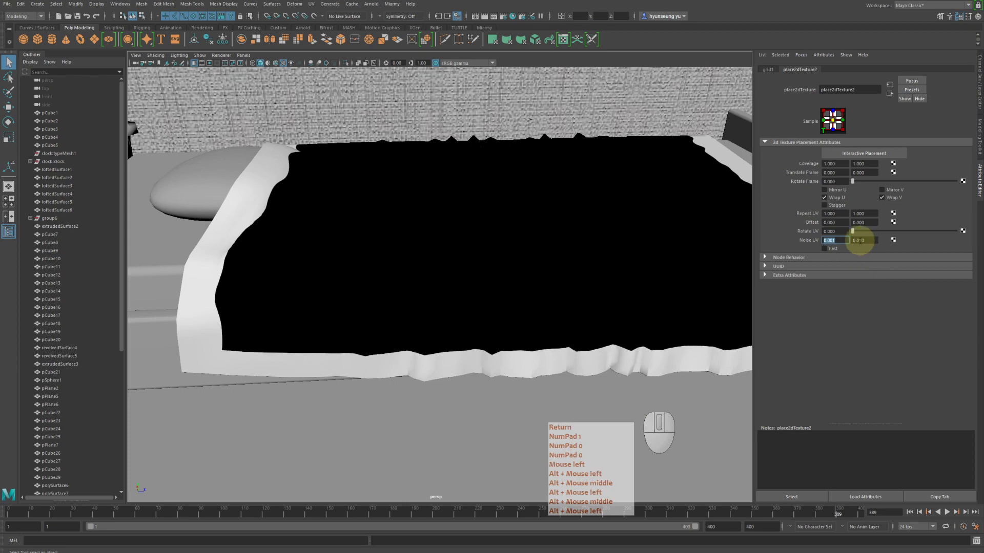
pyautogui.doubleClick(859, 241)
pyautogui.write('001')
pyautogui.press('Return')
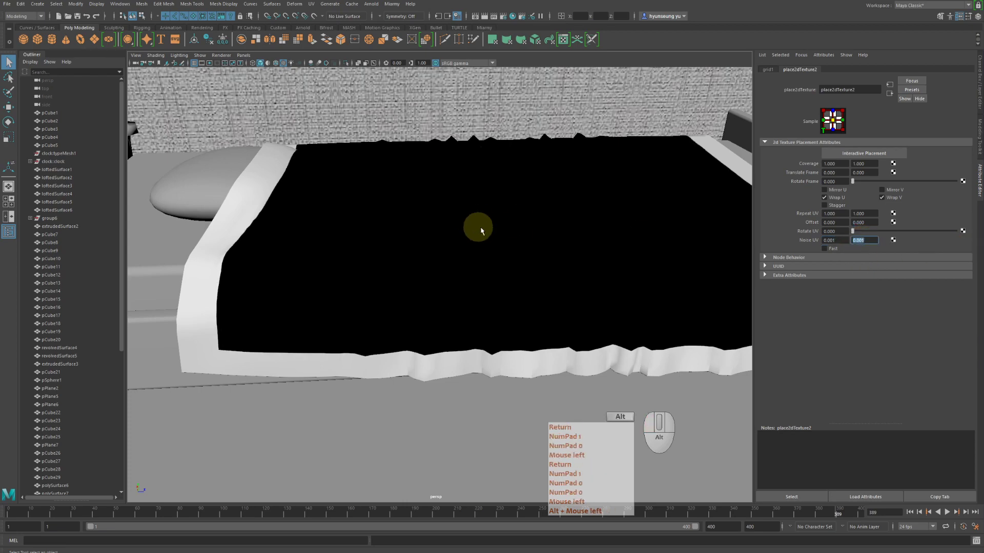
# - Examine the blanket's noisy white border from above, the side and the foot of the bed
pyautogui.moveTo(481, 231)
pyautogui.keyDown('alt'); pyautogui.mouseDown()
pyautogui.moveTo(500, 244)
pyautogui.moveTo(472, 241)
pyautogui.mouseUp(); pyautogui.keyUp('alt')
pyautogui.keyDown('alt'); pyautogui.moveTo(472, 242); pyautogui.dragTo(381, 230, button='right'); pyautogui.keyUp('alt')
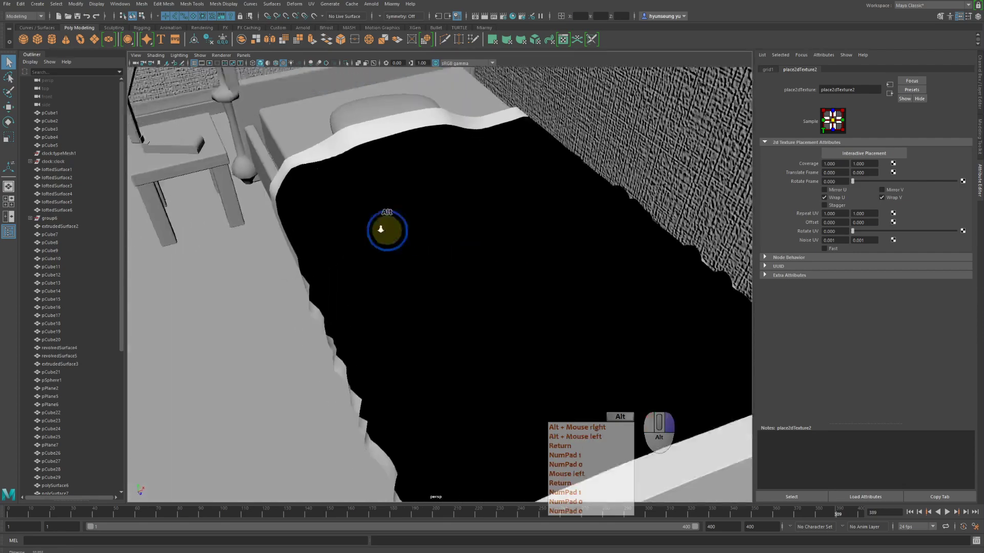
pyautogui.keyDown('alt'); pyautogui.moveTo(381, 229); pyautogui.dragTo(397, 220); pyautogui.keyUp('alt')
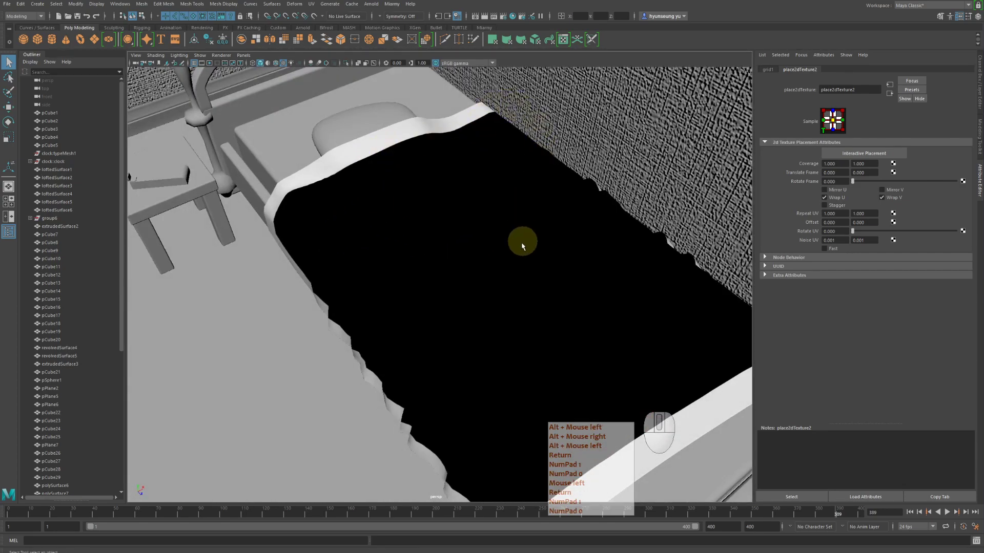
pyautogui.keyDown('alt'); pyautogui.moveTo(519, 261); pyautogui.dragTo(544, 230); pyautogui.keyUp('alt')
pyautogui.keyDown('alt'); pyautogui.moveTo(545, 235); pyautogui.dragTo(541, 216, button='middle'); pyautogui.keyUp('alt')
pyautogui.keyDown('alt'); pyautogui.moveTo(541, 217); pyautogui.dragTo(548, 221); pyautogui.keyUp('alt')
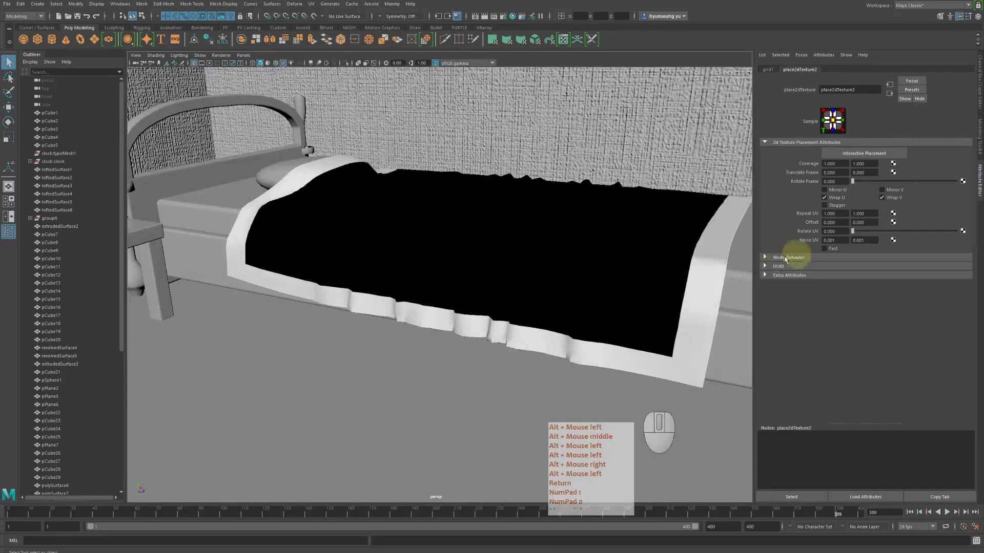
pyautogui.keyDown('alt'); pyautogui.moveTo(592, 326); pyautogui.dragTo(658, 180); pyautogui.keyUp('alt')
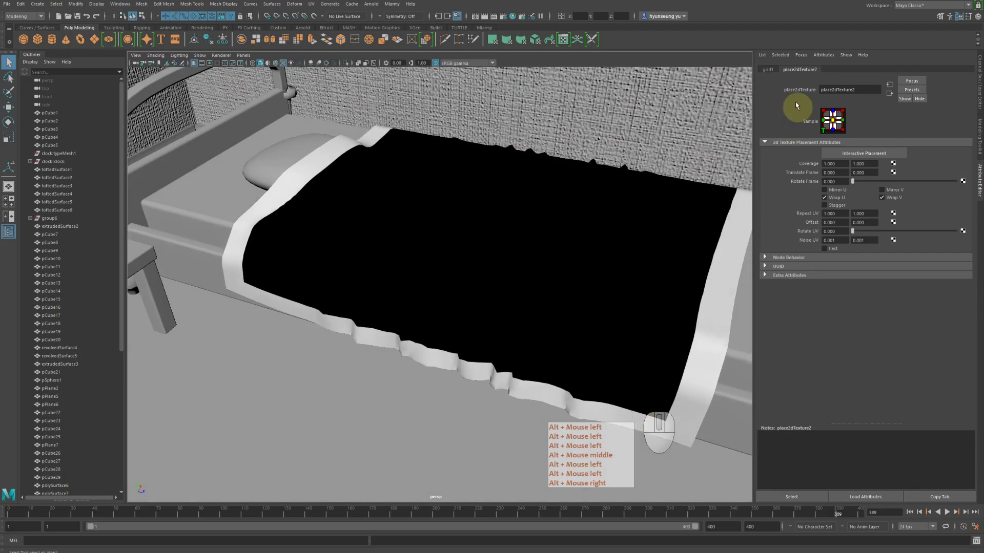
# - Map a 2D Cloth texture to the grid texture's Filler Color
pyautogui.click(769, 71)
pyautogui.keyDown('alt'); pyautogui.moveTo(574, 194); pyautogui.dragTo(558, 217); pyautogui.keyUp('alt')
pyautogui.keyDown('alt'); pyautogui.moveTo(558, 218); pyautogui.dragTo(590, 221, button='right'); pyautogui.keyUp('alt')
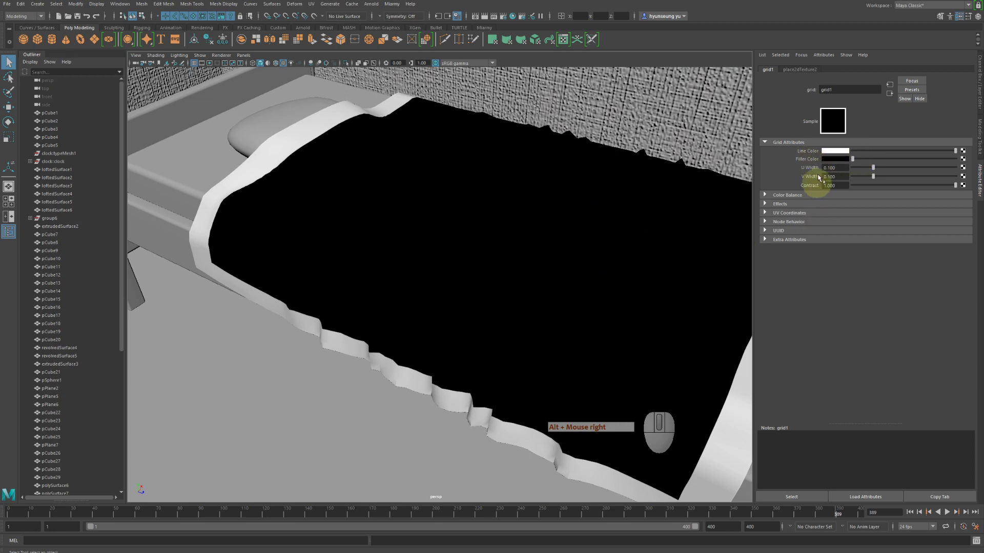
pyautogui.click(964, 160)
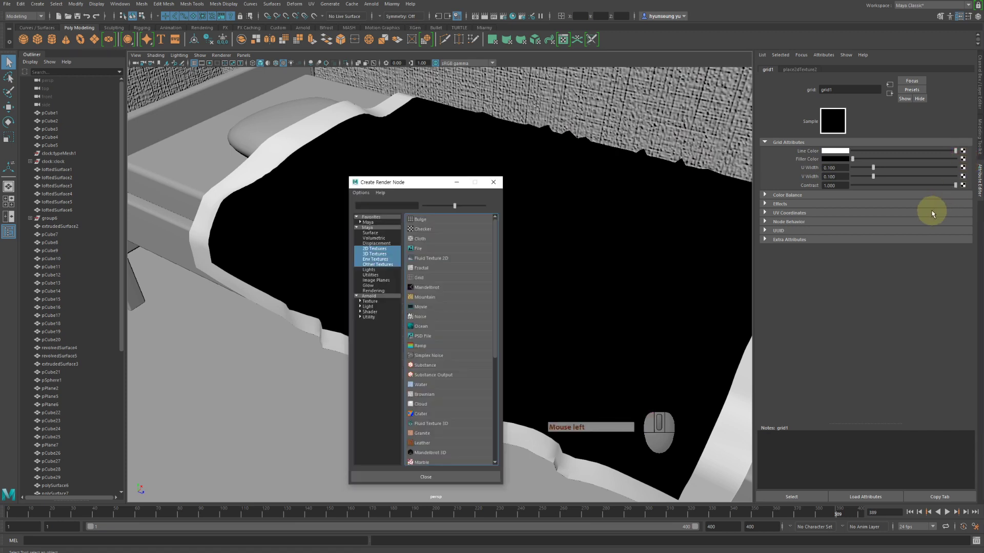
pyautogui.moveTo(400, 185); pyautogui.dragTo(635, 92)
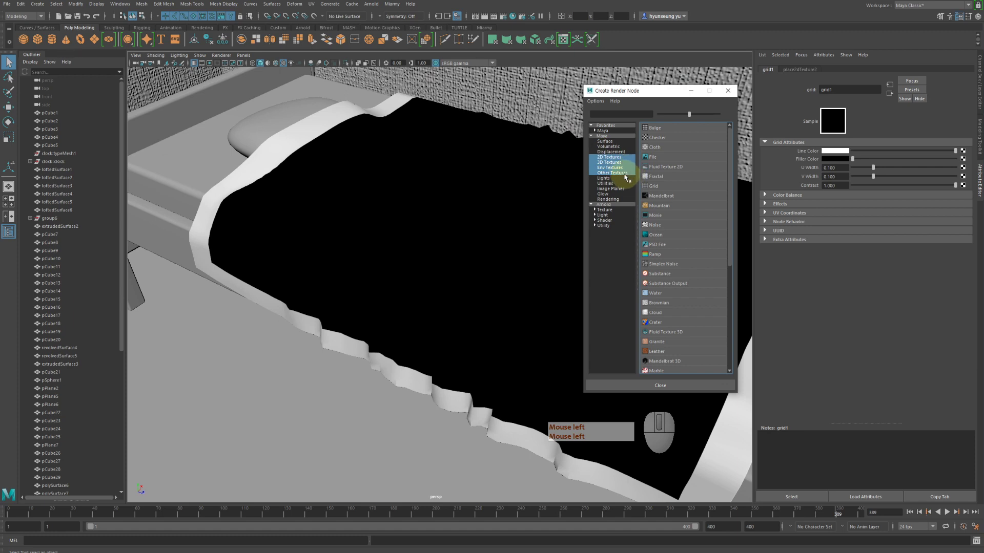
pyautogui.click(608, 158)
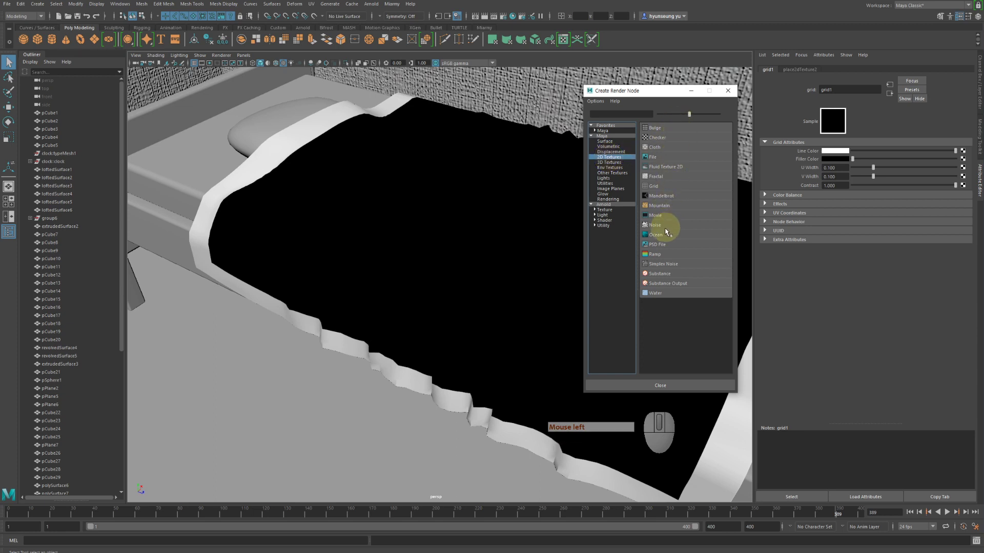
pyautogui.click(654, 148)
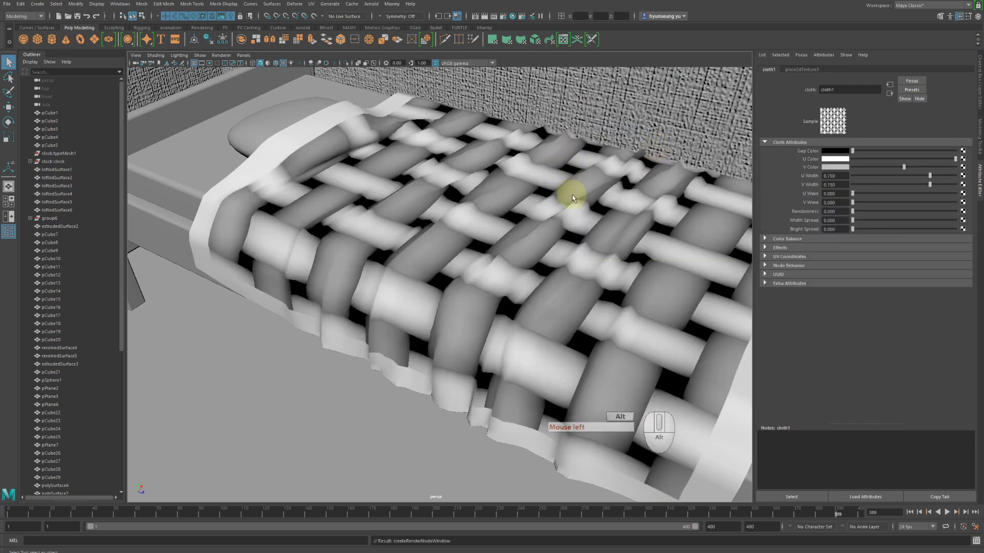
# - Examine the cloth weave on the blanket up close and from several angles
pyautogui.keyDown('alt'); pyautogui.moveTo(572, 198); pyautogui.dragTo(558, 195); pyautogui.keyUp('alt')
pyautogui.keyDown('alt'); pyautogui.moveTo(558, 195); pyautogui.dragTo(523, 187, button='right'); pyautogui.keyUp('alt')
pyautogui.keyDown('alt'); pyautogui.moveTo(523, 187); pyautogui.dragTo(556, 187); pyautogui.keyUp('alt')
pyautogui.keyDown('alt'); pyautogui.moveTo(556, 187); pyautogui.dragTo(608, 192, button='right'); pyautogui.keyUp('alt')
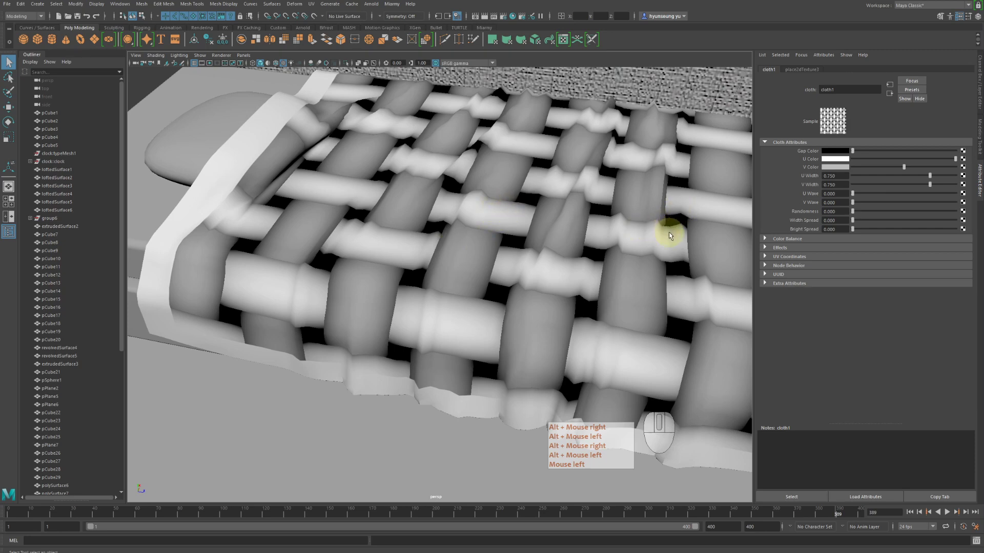
pyautogui.keyDown('alt'); pyautogui.moveTo(669, 232); pyautogui.dragTo(593, 226); pyautogui.keyUp('alt')
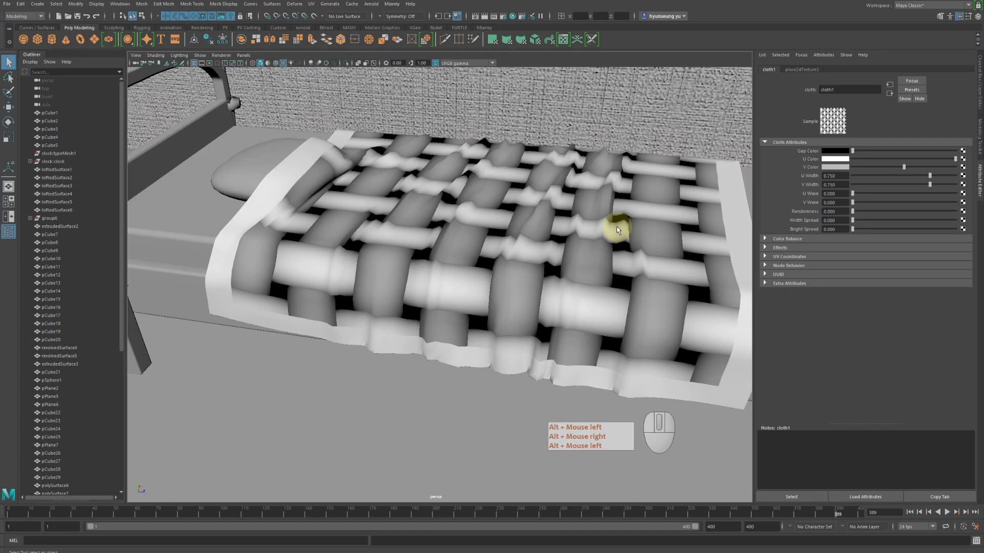
pyautogui.moveTo(533, 243)
pyautogui.keyDown('alt'); pyautogui.mouseDown()
pyautogui.moveTo(497, 255)
pyautogui.moveTo(541, 248)
pyautogui.moveTo(530, 247)
pyautogui.mouseUp(); pyautogui.keyUp('alt')
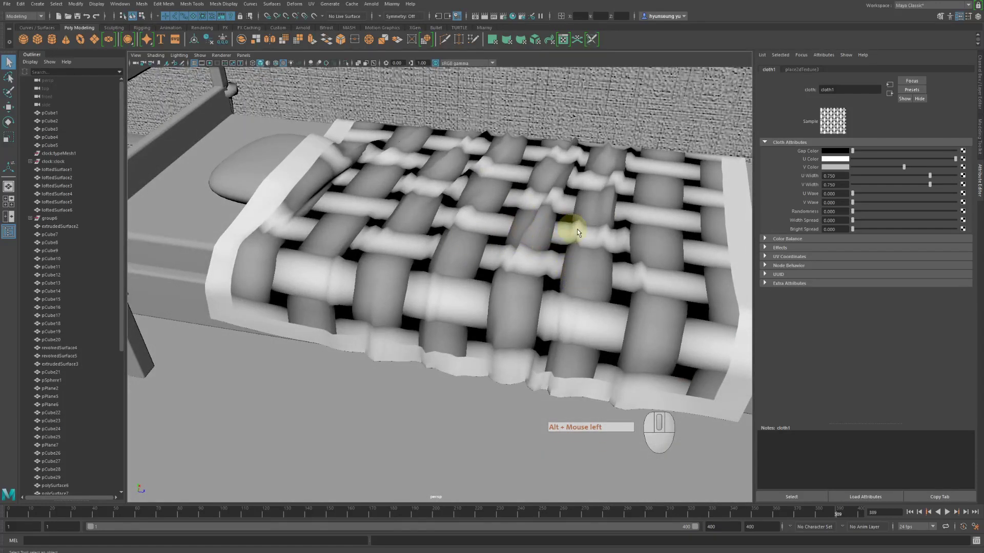
pyautogui.keyDown('alt'); pyautogui.moveTo(615, 234); pyautogui.dragTo(615, 249); pyautogui.keyUp('alt')
pyautogui.keyDown('alt'); pyautogui.moveTo(615, 249); pyautogui.dragTo(659, 252, button='right'); pyautogui.keyUp('alt')
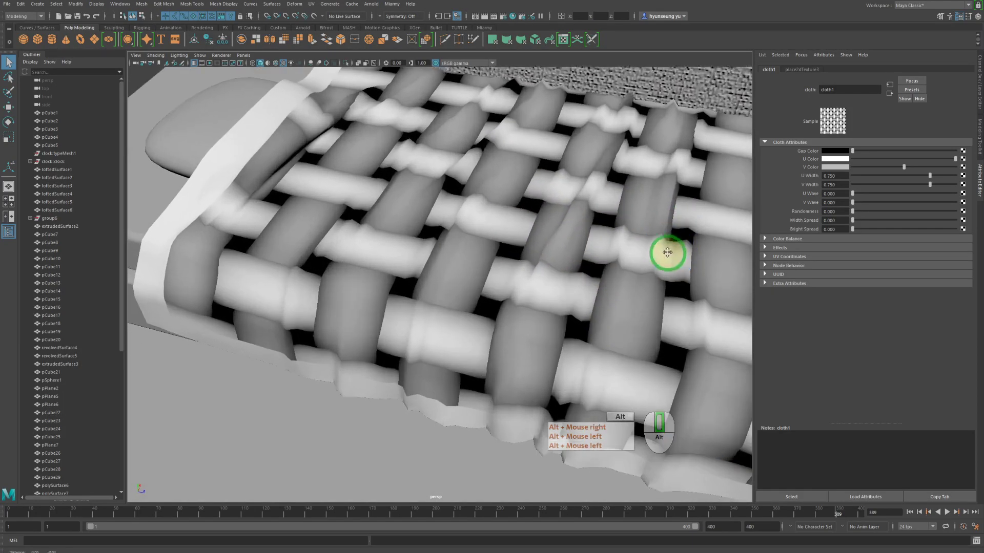
pyautogui.keyDown('alt'); pyautogui.moveTo(659, 253); pyautogui.dragTo(655, 254, button='middle'); pyautogui.keyUp('alt')
pyautogui.keyDown('alt'); pyautogui.moveTo(654, 253); pyautogui.dragTo(650, 255); pyautogui.keyUp('alt')
pyautogui.keyDown('alt'); pyautogui.moveTo(650, 254); pyautogui.dragTo(654, 275, button='middle'); pyautogui.keyUp('alt')
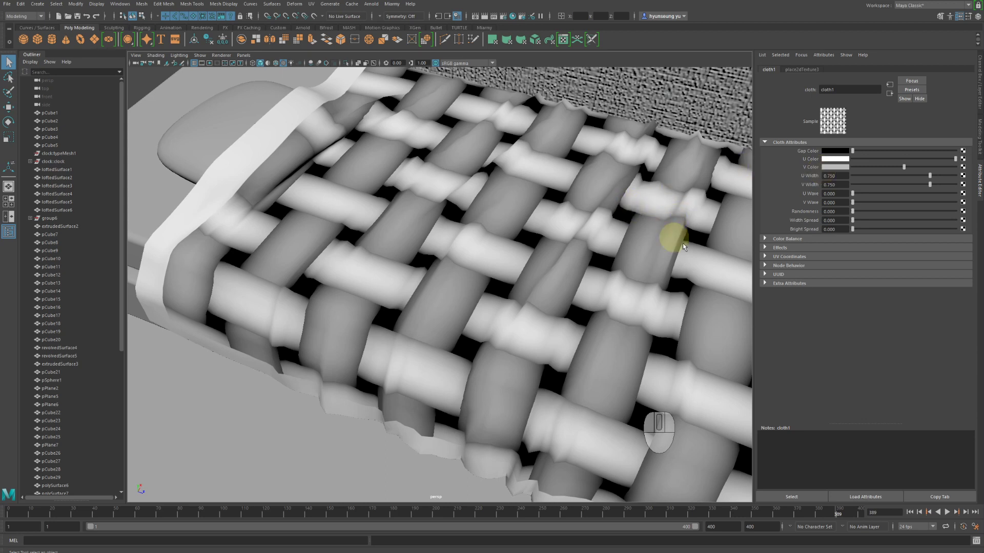
# - Set the cloth texture's U Color and V Color to blue and darken the V Color
pyautogui.click(833, 160)
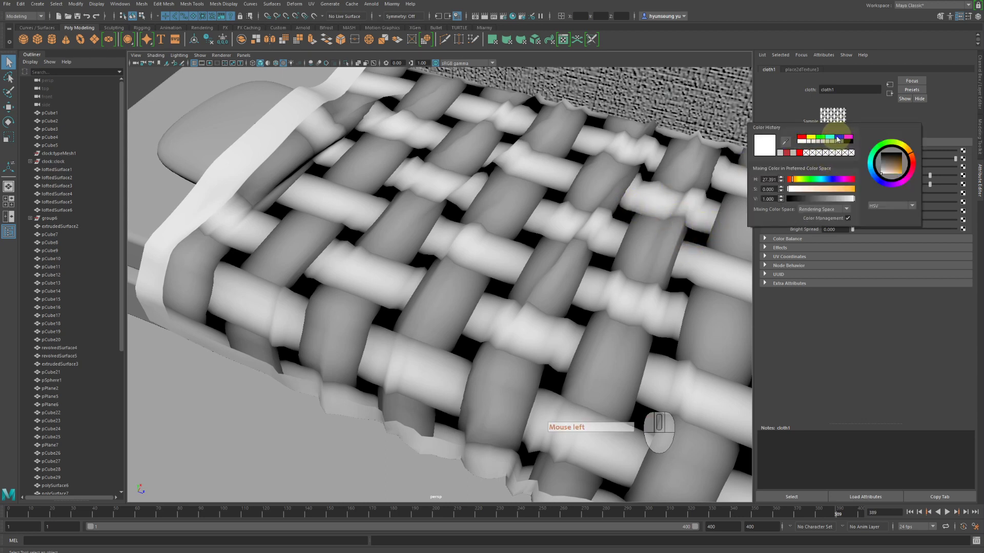
pyautogui.click(839, 138)
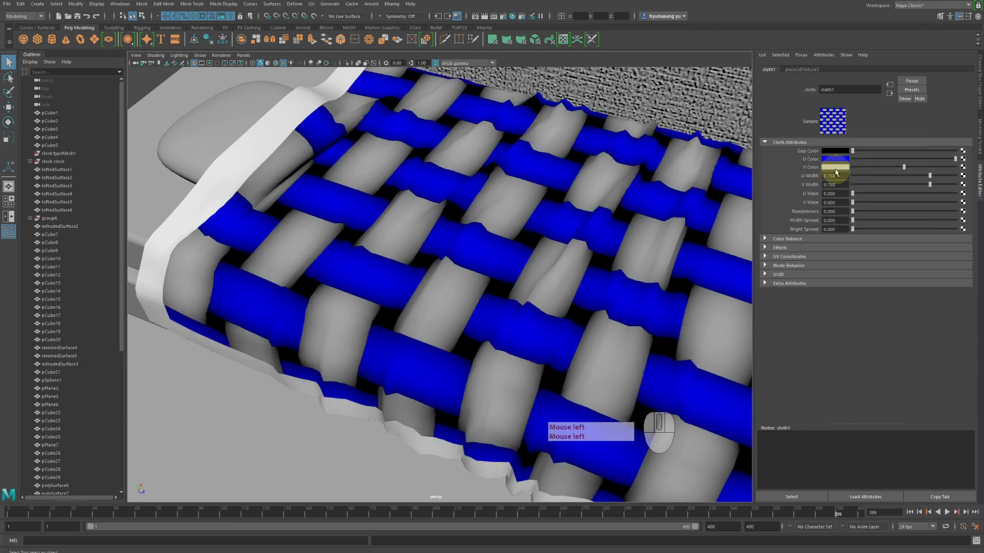
pyautogui.click(835, 168)
pyautogui.click(836, 150)
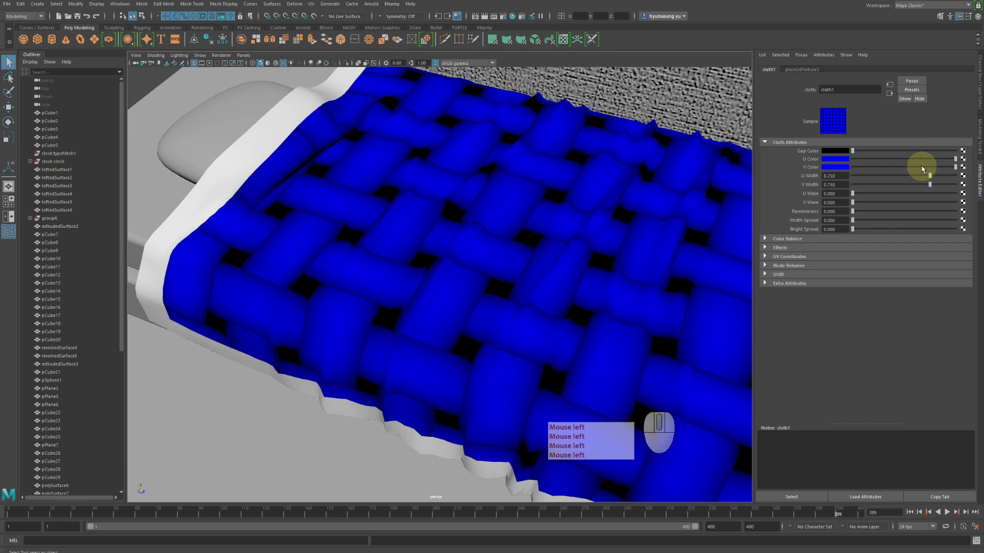
pyautogui.click(922, 169)
pyautogui.moveTo(922, 166); pyautogui.dragTo(890, 167)
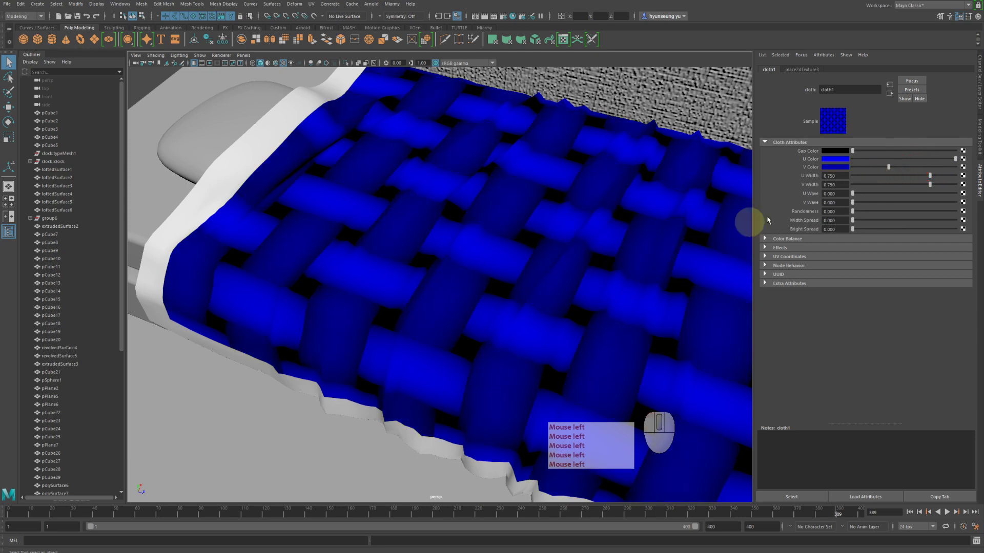
# - Desaturate the cloth's U Color to a light lavender blue and its V Color to a muted dark blue
pyautogui.click(844, 159)
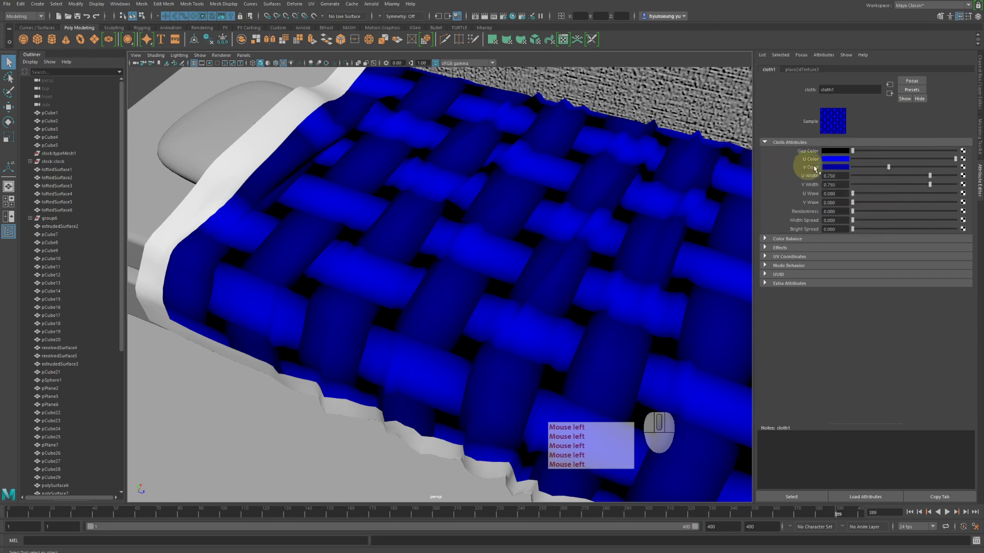
pyautogui.moveTo(866, 158); pyautogui.dragTo(970, 157)
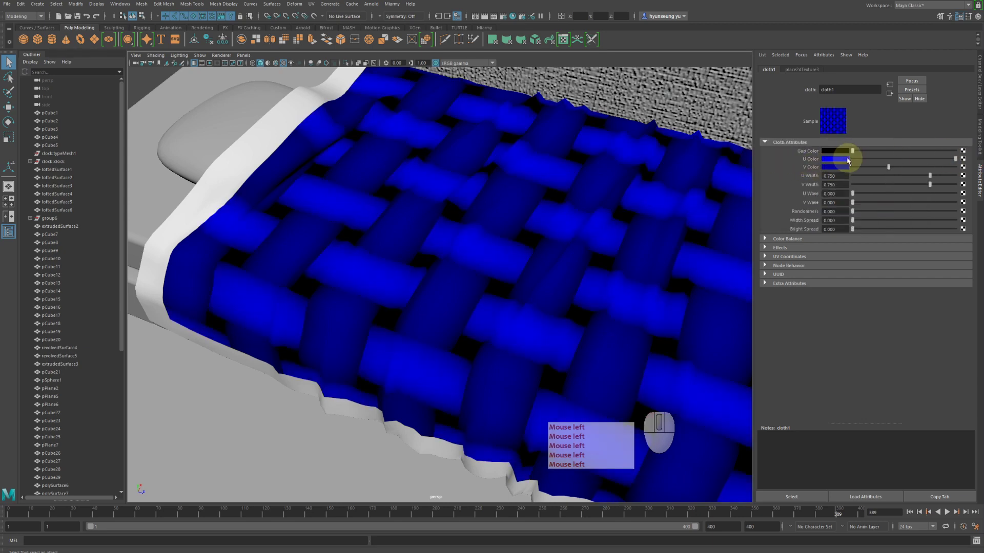
pyautogui.click(841, 160)
pyautogui.moveTo(824, 191); pyautogui.dragTo(838, 188)
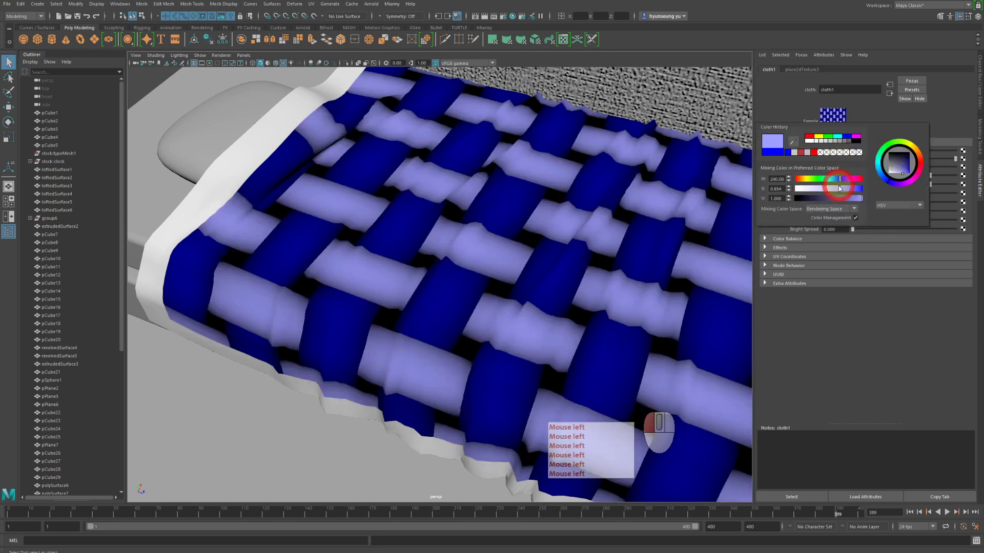
pyautogui.click(844, 169)
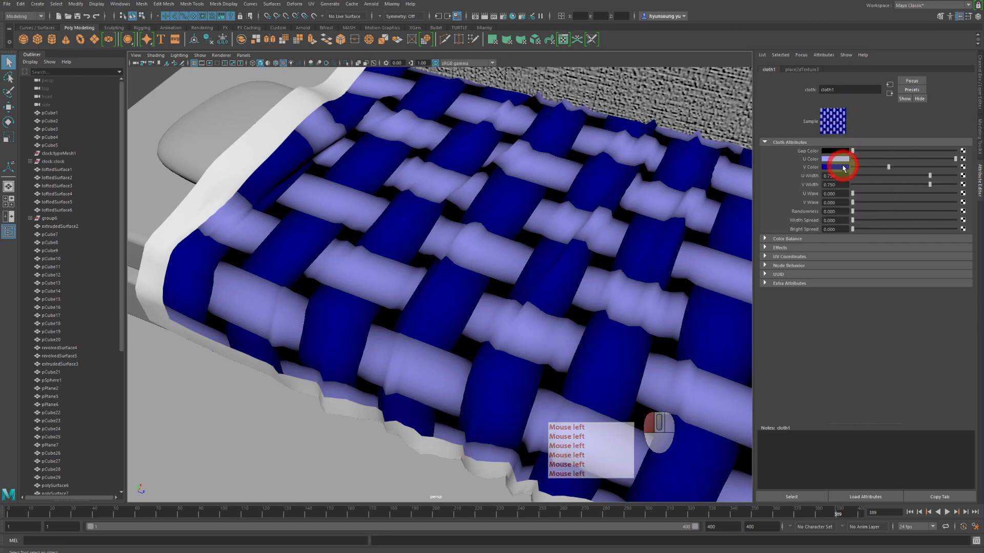
pyautogui.moveTo(838, 197); pyautogui.dragTo(842, 200)
# - Try out the cloth's Gap Color brightness and widen the threads with U Width and V Width at 1.000
pyautogui.keyDown('alt'); pyautogui.moveTo(652, 191); pyautogui.dragTo(643, 182); pyautogui.keyUp('alt')
pyautogui.keyDown('alt'); pyautogui.moveTo(644, 182); pyautogui.dragTo(584, 176, button='right'); pyautogui.keyUp('alt')
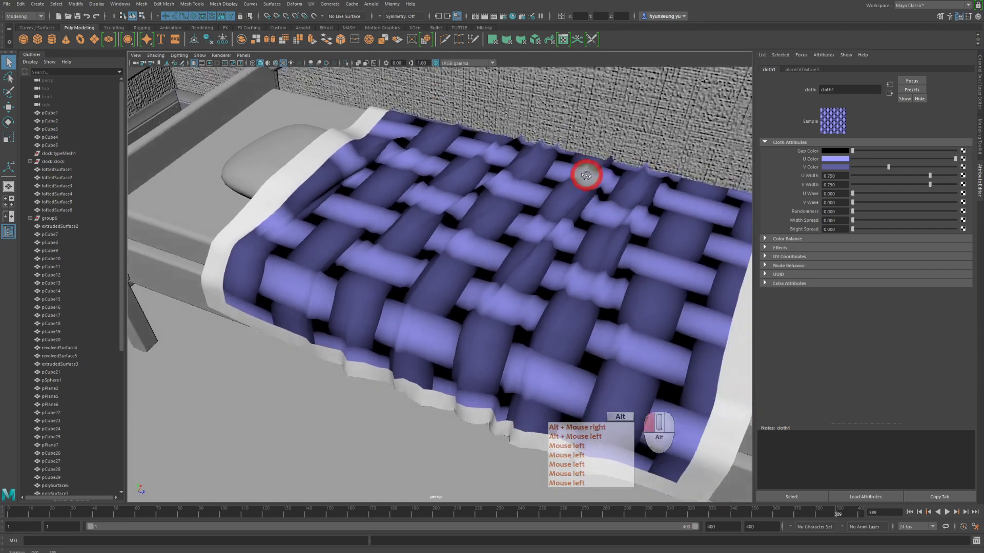
pyautogui.keyDown('alt'); pyautogui.moveTo(584, 175); pyautogui.dragTo(576, 249); pyautogui.keyUp('alt')
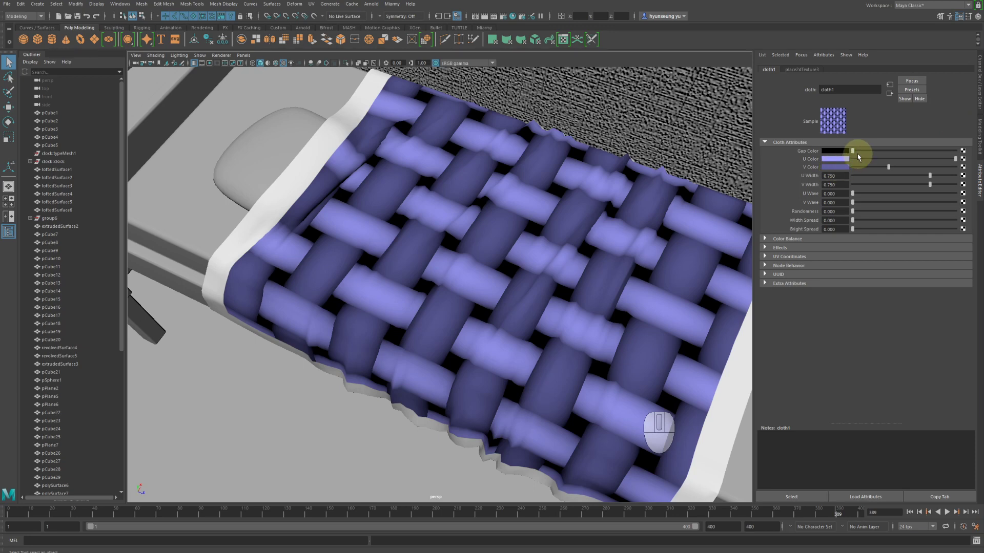
pyautogui.moveTo(863, 153); pyautogui.dragTo(690, 148)
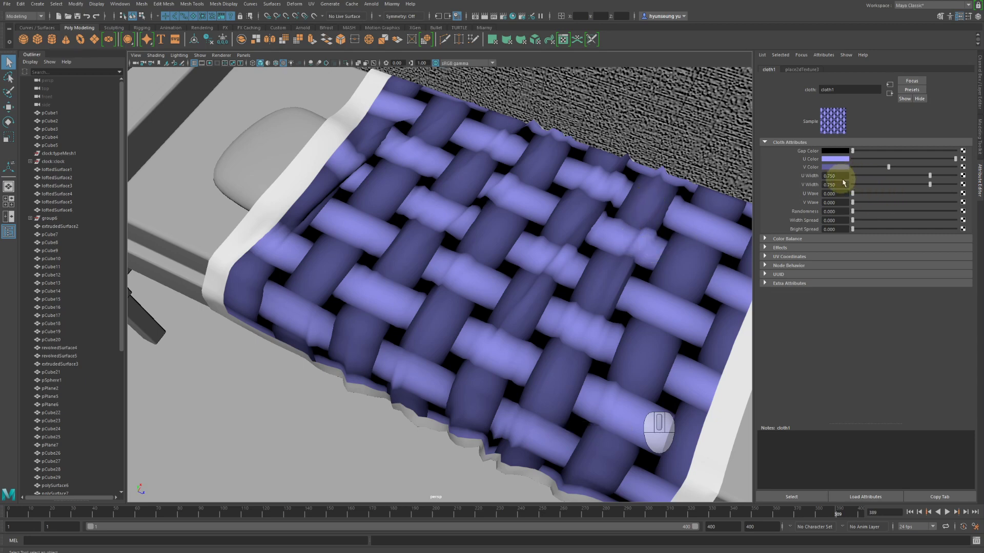
pyautogui.moveTo(932, 177); pyautogui.dragTo(960, 186)
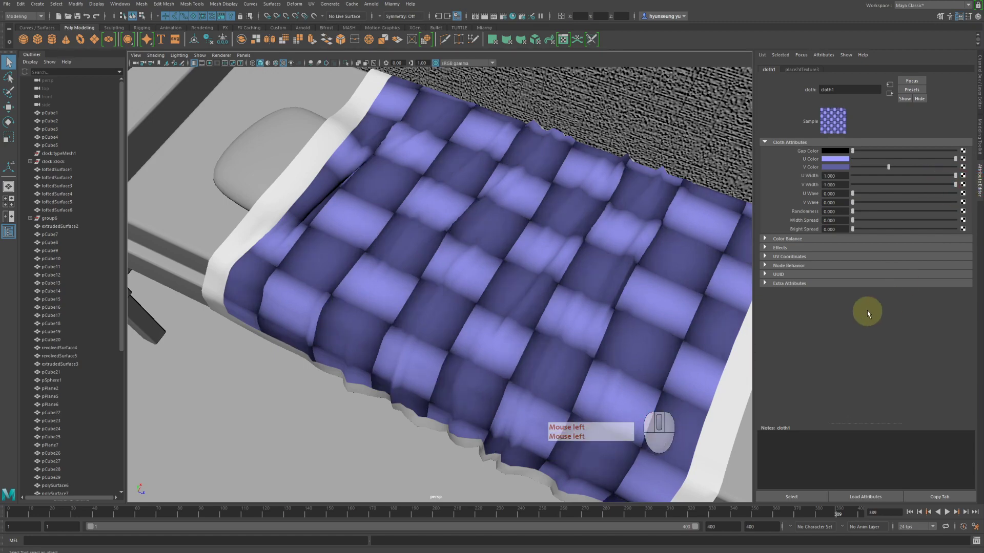
# - Set the cloth's U Width to 0.905, V Width to 0.885, U Wave to 0.095 and V Wave to 0.073
pyautogui.keyDown('alt'); pyautogui.moveTo(664, 225); pyautogui.dragTo(588, 236); pyautogui.keyUp('alt')
pyautogui.keyDown('alt'); pyautogui.moveTo(588, 235); pyautogui.dragTo(629, 243, button='right'); pyautogui.keyUp('alt')
pyautogui.keyDown('alt'); pyautogui.moveTo(629, 244); pyautogui.dragTo(621, 236, button='middle'); pyautogui.keyUp('alt')
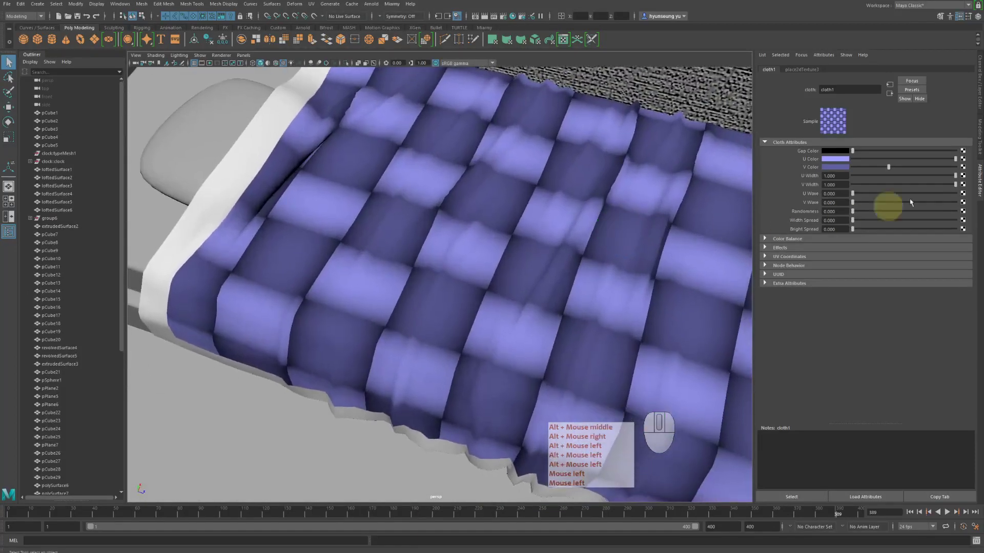
pyautogui.click(945, 176)
pyautogui.click(945, 184)
pyautogui.moveTo(944, 184); pyautogui.dragTo(943, 184)
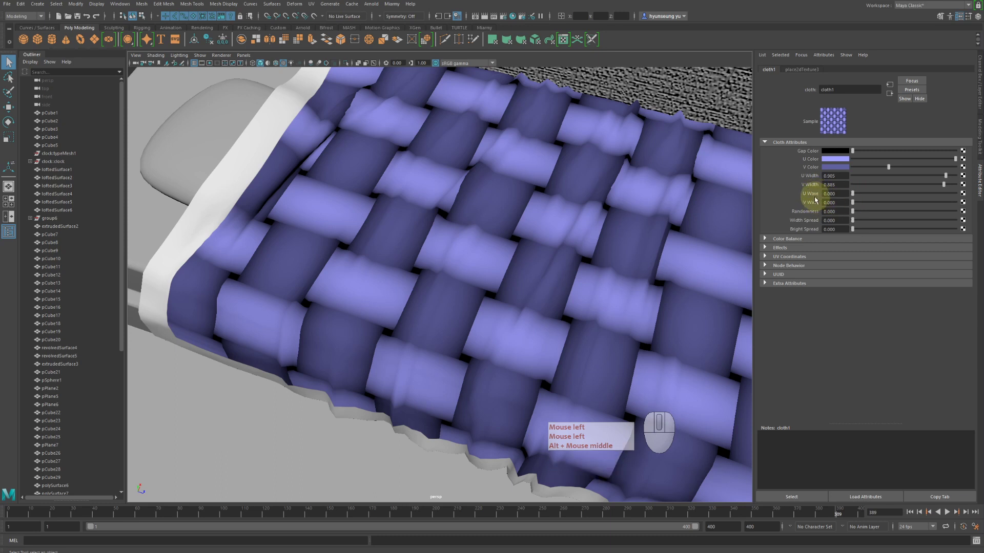
pyautogui.moveTo(860, 193)
pyautogui.mouseDown()
pyautogui.moveTo(874, 194)
pyautogui.moveTo(867, 202)
pyautogui.mouseUp()
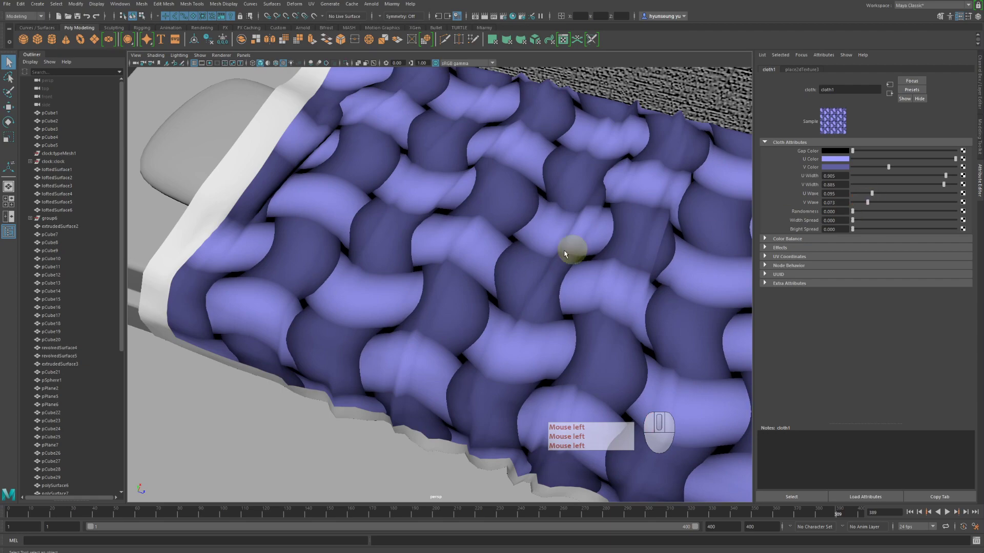
# - Try out the cloth's Randomness on the wavy weave and return it to 0
pyautogui.keyDown('alt'); pyautogui.moveTo(567, 248); pyautogui.dragTo(563, 249); pyautogui.keyUp('alt')
pyautogui.keyDown('alt'); pyautogui.moveTo(564, 248); pyautogui.dragTo(474, 253, button='right'); pyautogui.keyUp('alt')
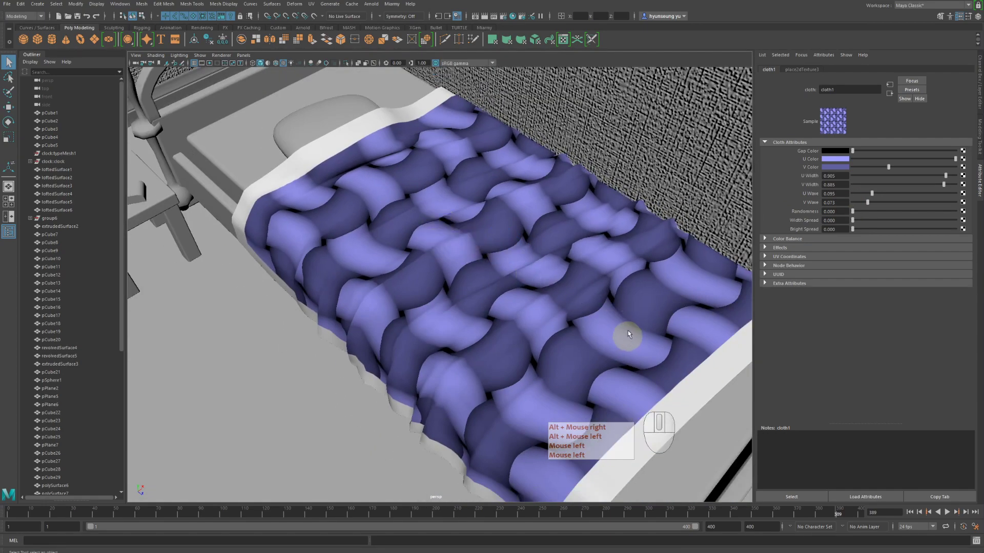
pyautogui.moveTo(600, 260)
pyautogui.keyDown('alt'); pyautogui.mouseDown()
pyautogui.moveTo(461, 264)
pyautogui.moveTo(597, 266)
pyautogui.moveTo(606, 277)
pyautogui.mouseUp(); pyautogui.keyUp('alt')
pyautogui.keyDown('alt'); pyautogui.moveTo(607, 277); pyautogui.dragTo(676, 267, button='right'); pyautogui.keyUp('alt')
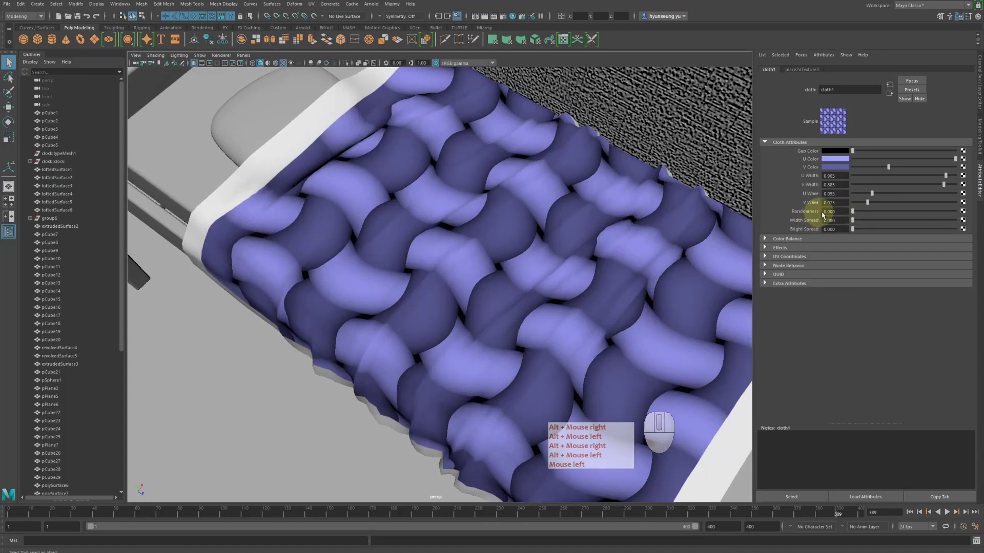
pyautogui.click(868, 212)
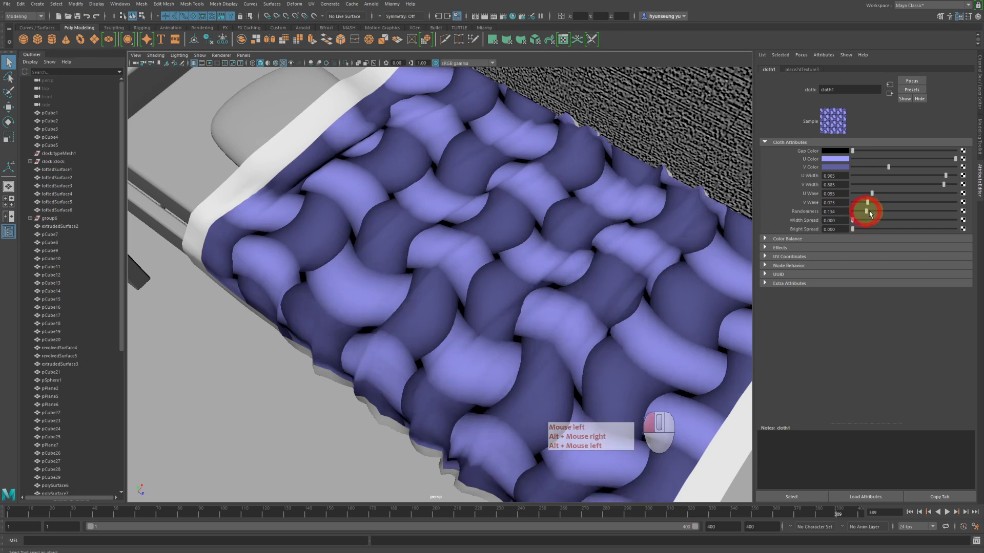
pyautogui.moveTo(870, 214); pyautogui.dragTo(848, 218)
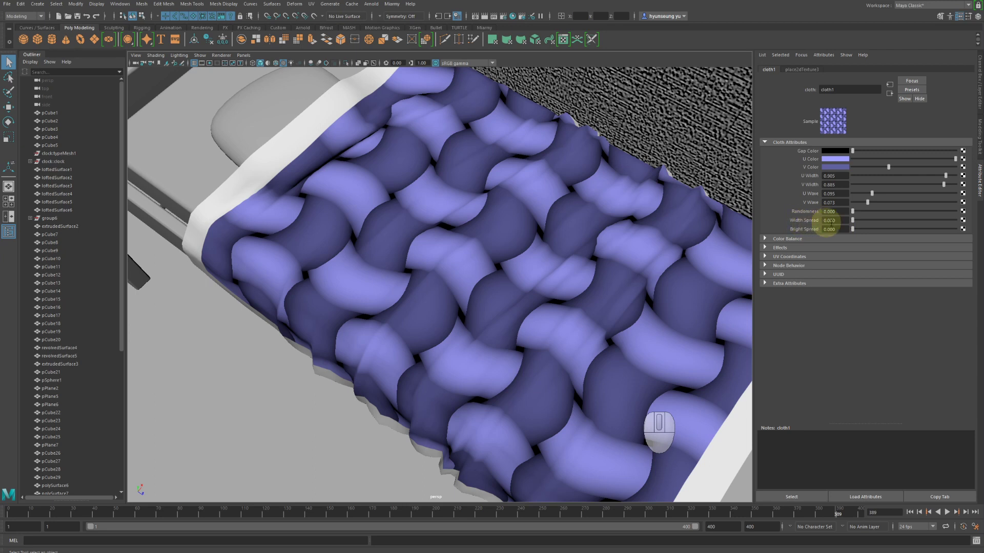
# - Set the cloth's Width Spread to 0.154 and its Bright Spread to 1.000
pyautogui.click(866, 221)
pyautogui.moveTo(867, 220)
pyautogui.mouseDown()
pyautogui.moveTo(859, 217)
pyautogui.moveTo(981, 224)
pyautogui.moveTo(868, 224)
pyautogui.mouseUp()
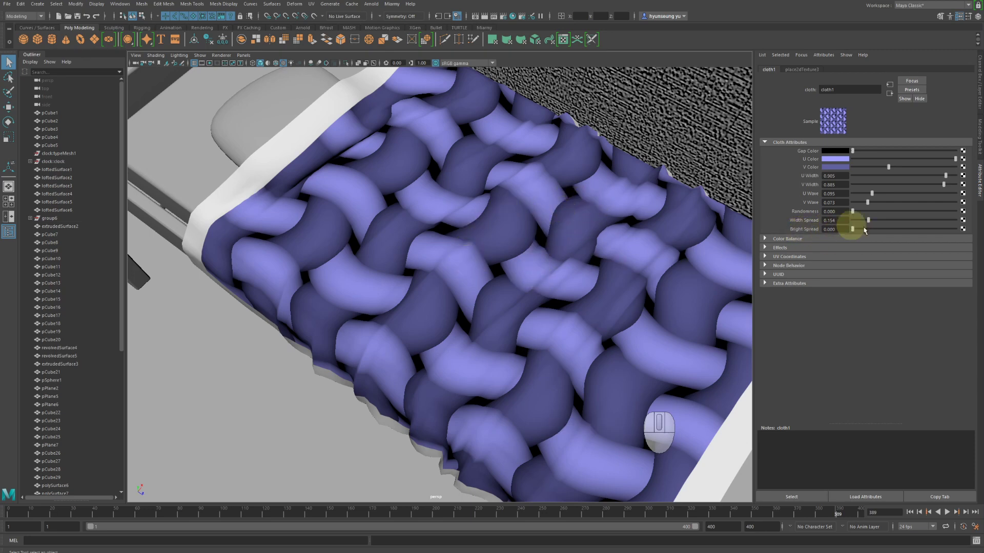
pyautogui.moveTo(852, 231); pyautogui.dragTo(978, 237)
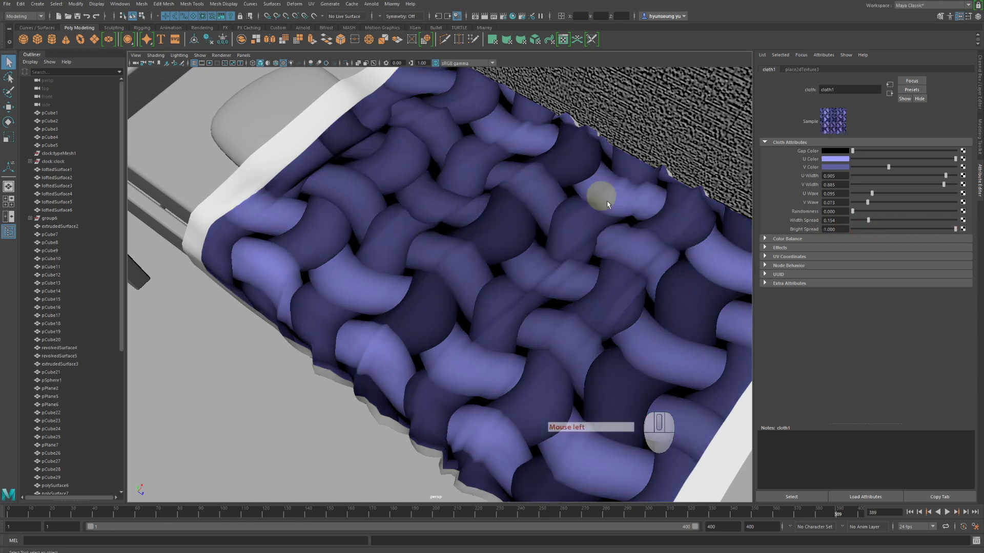
# - Reduce the cloth texture's Bright Spread to 0.644
pyautogui.click(943, 229)
pyautogui.click(940, 229)
pyautogui.moveTo(933, 230); pyautogui.dragTo(919, 230)
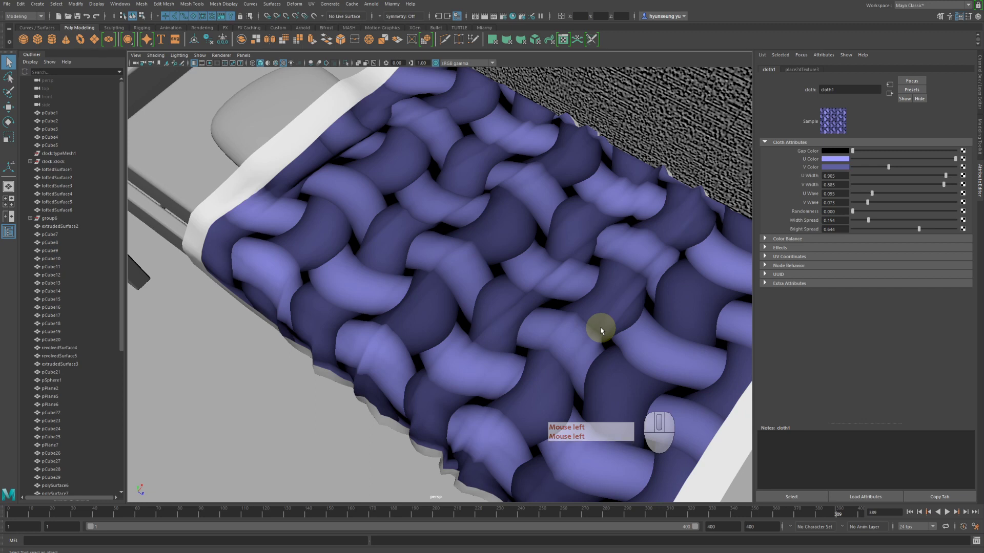
# - Try a Repeat UV of 10 by 10 in the blue cloth's 2D texture placement
pyautogui.click(802, 70)
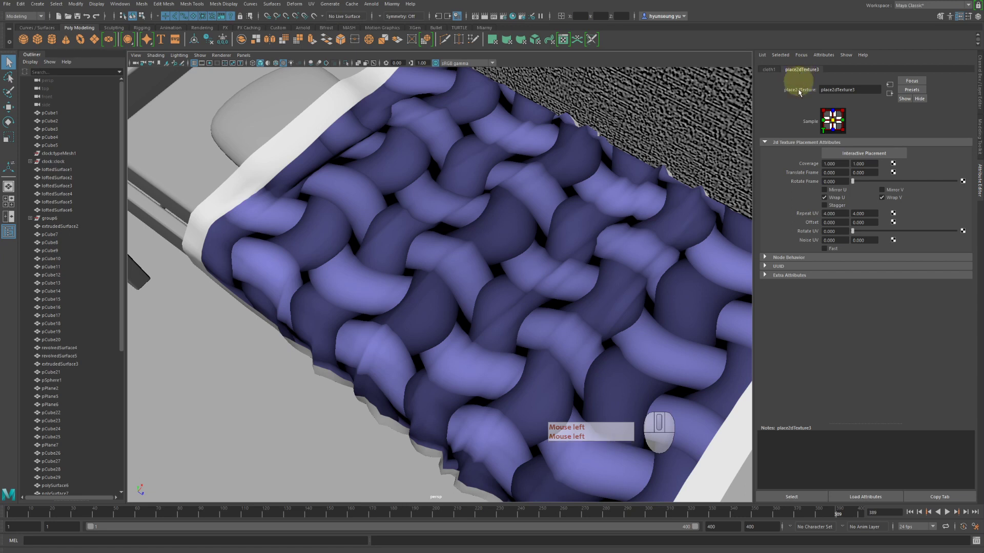
pyautogui.click(830, 213)
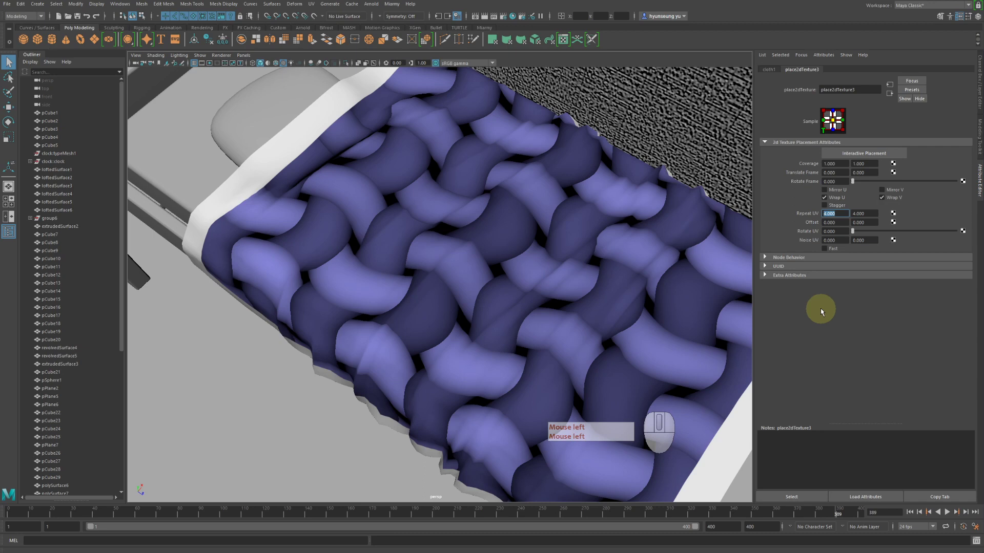
pyautogui.write('0')
pyautogui.press('Tab')
pyautogui.write('10')
pyautogui.press('Return')
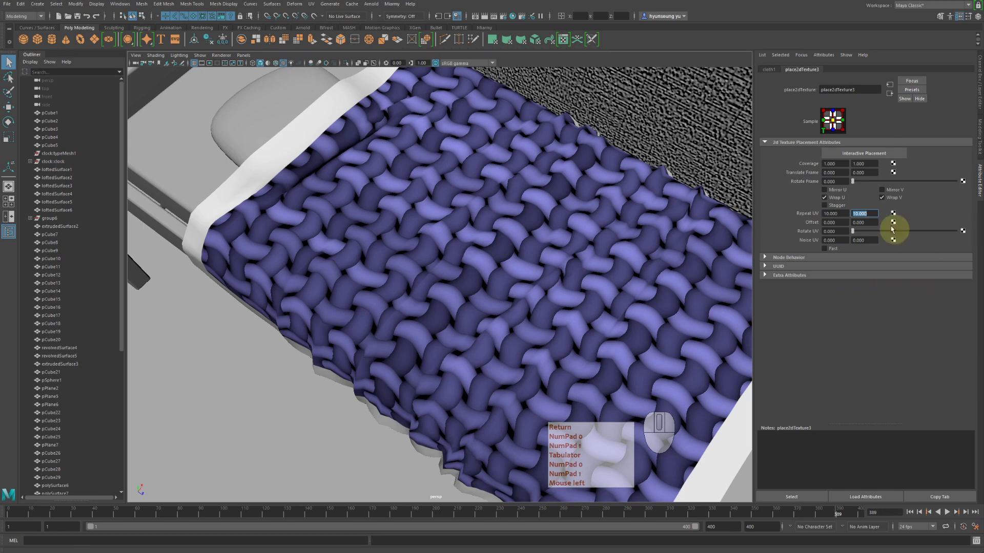
# - Try a denser weave on the blanket with the cloth's Repeat UV at 100 by 100
pyautogui.doubleClick(834, 213)
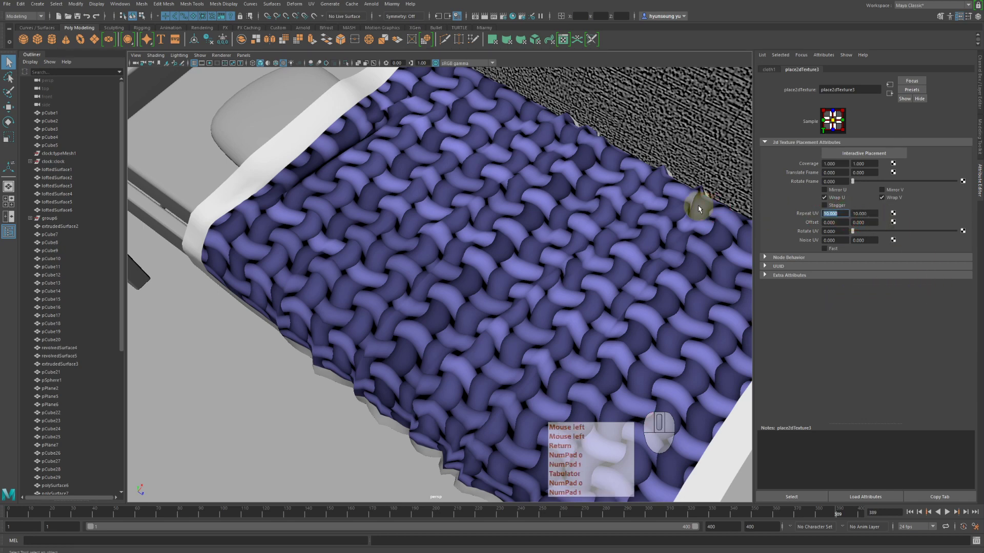
pyautogui.write('10')
pyautogui.press('Tab')
pyautogui.write('100')
pyautogui.press('Return')
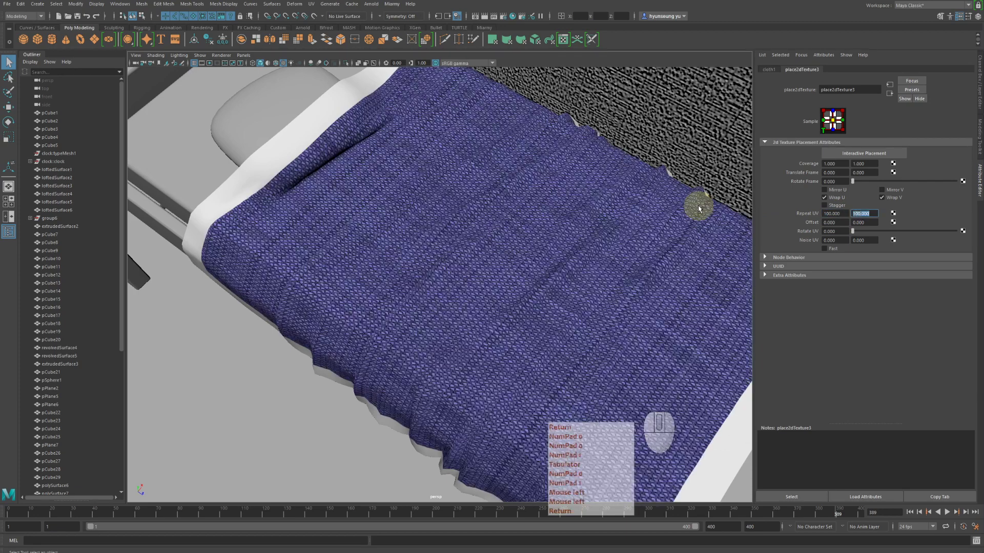
pyautogui.keyDown('alt'); pyautogui.moveTo(607, 220); pyautogui.dragTo(573, 223); pyautogui.keyUp('alt')
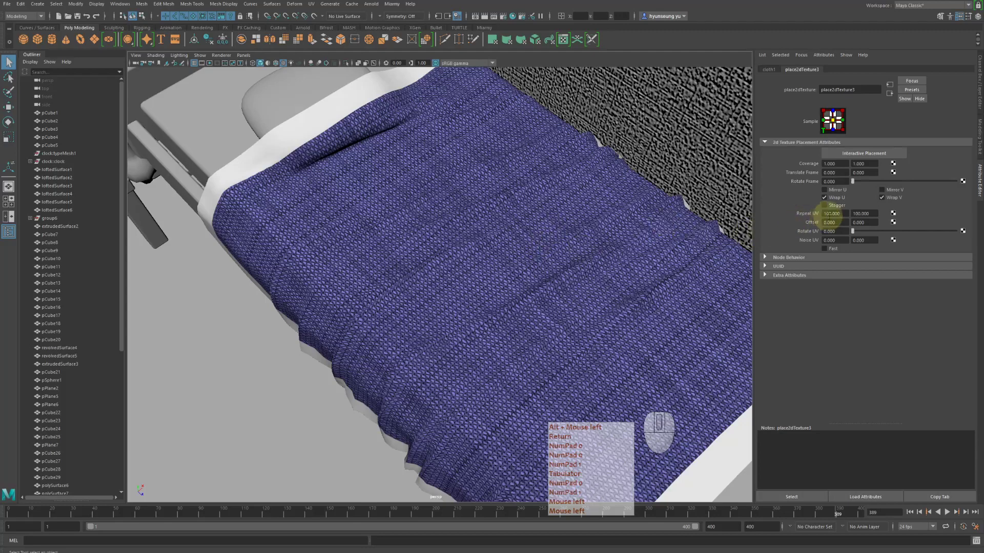
# - Set the blue cloth's Repeat UV to 500 by 500
pyautogui.doubleClick(845, 213)
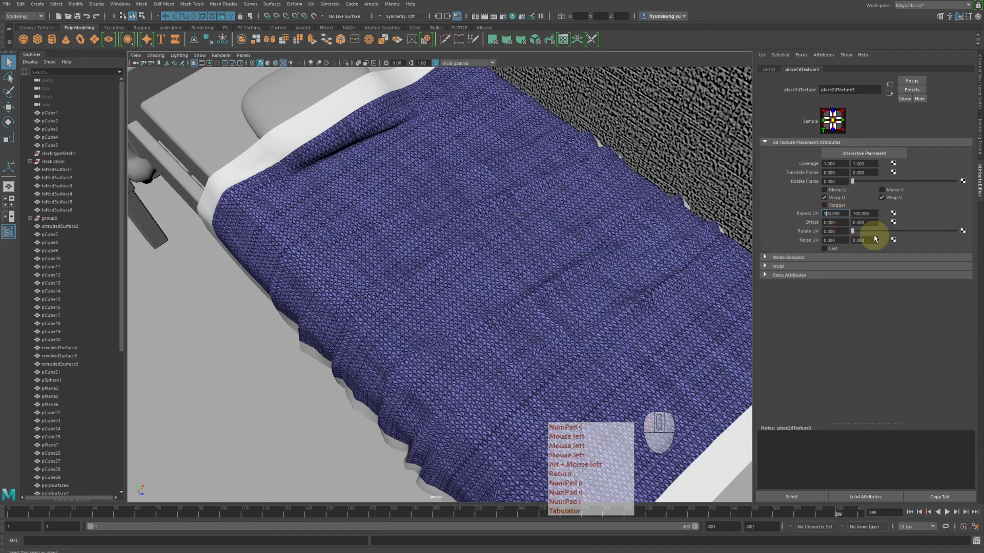
pyautogui.press('Tab')
pyautogui.write('500')
pyautogui.press('Return')
# - Examine the blanket's fine blue weave close up and from a distance
pyautogui.keyDown('alt'); pyautogui.moveTo(502, 169); pyautogui.dragTo(510, 160); pyautogui.keyUp('alt')
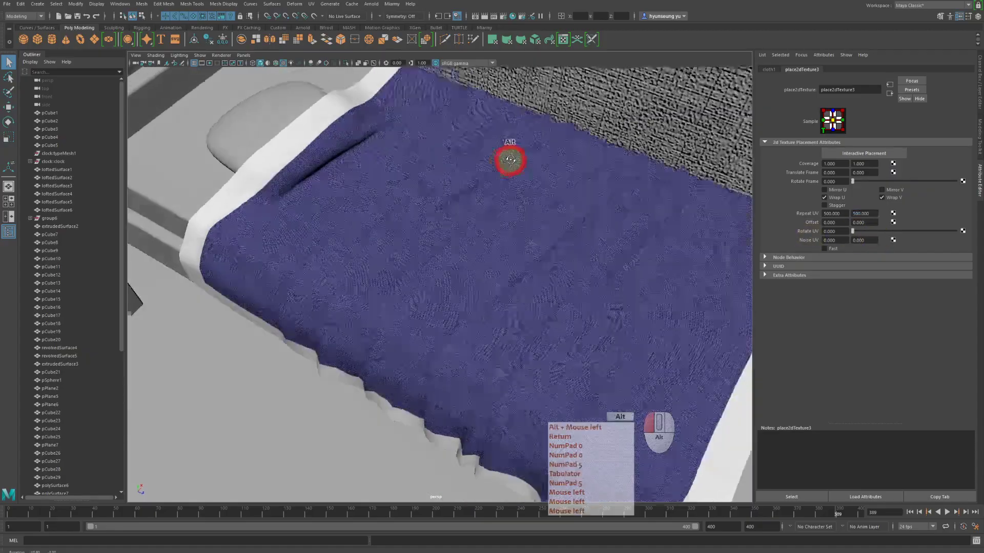
pyautogui.keyDown('alt'); pyautogui.moveTo(509, 161); pyautogui.dragTo(637, 165, button='right'); pyautogui.keyUp('alt')
pyautogui.keyDown('alt'); pyautogui.moveTo(638, 165); pyautogui.dragTo(527, 194); pyautogui.keyUp('alt')
pyautogui.keyDown('alt'); pyautogui.moveTo(528, 194); pyautogui.dragTo(684, 207, button='right'); pyautogui.keyUp('alt')
pyautogui.keyDown('alt'); pyautogui.moveTo(684, 207); pyautogui.dragTo(514, 211, button='middle'); pyautogui.keyUp('alt')
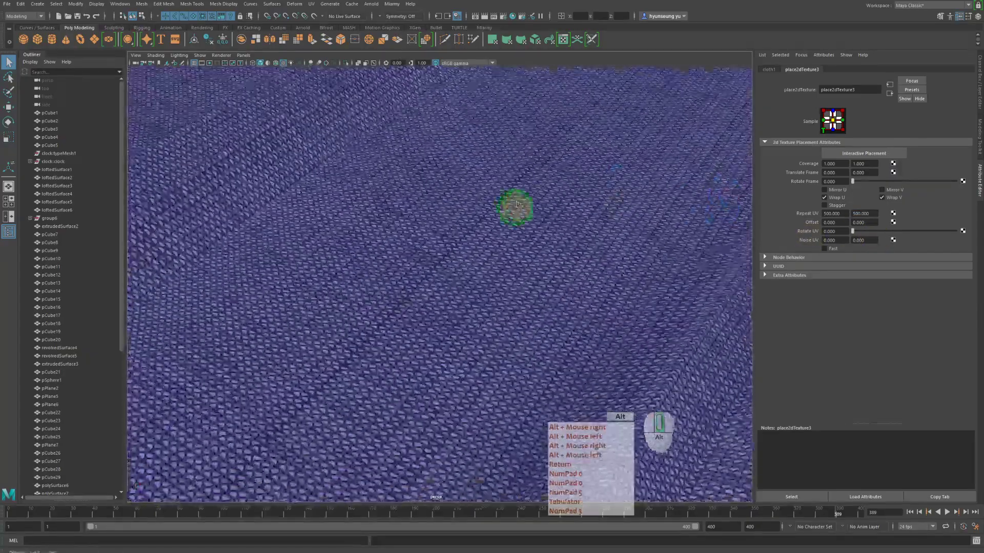
pyautogui.keyDown('alt'); pyautogui.moveTo(514, 211); pyautogui.dragTo(533, 271, button='right'); pyautogui.keyUp('alt')
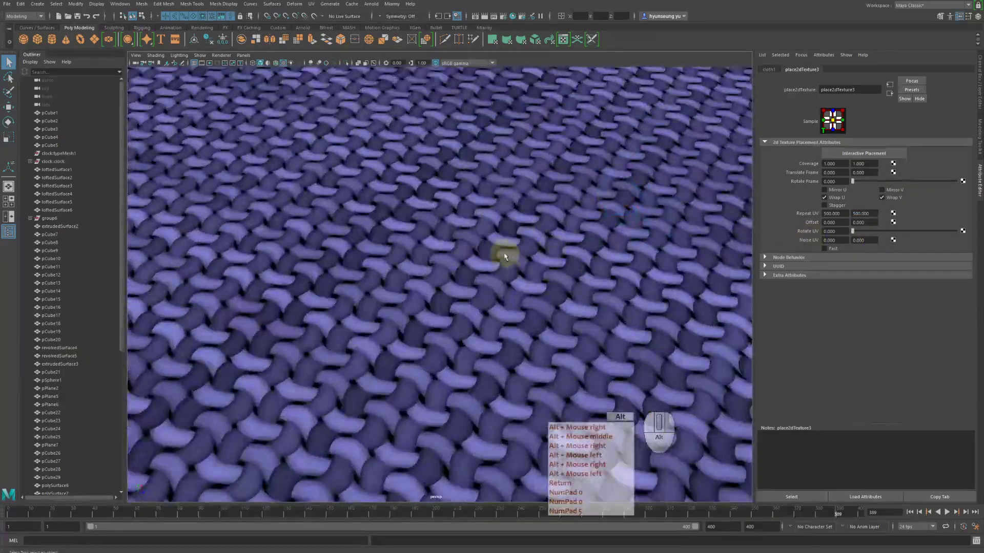
pyautogui.keyDown('alt'); pyautogui.moveTo(613, 241); pyautogui.dragTo(494, 218, button='right'); pyautogui.keyUp('alt')
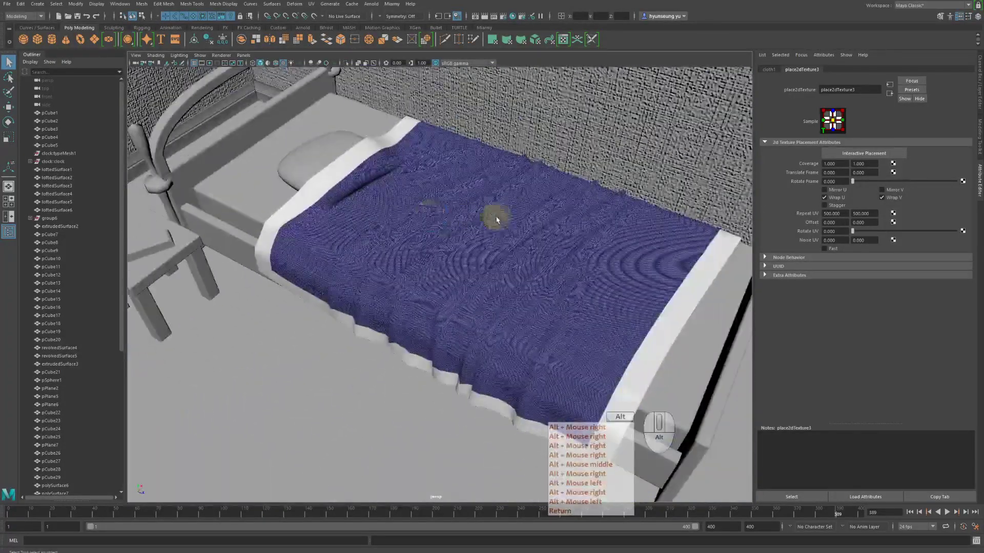
# - Inspect the whole blanket from the foot and the side of the bed
pyautogui.keyDown('alt'); pyautogui.moveTo(493, 217); pyautogui.dragTo(472, 198); pyautogui.keyUp('alt')
pyautogui.click(347, 309)
pyautogui.keyDown('alt'); pyautogui.moveTo(346, 309); pyautogui.dragTo(291, 367); pyautogui.keyUp('alt')
pyautogui.click(260, 346)
pyautogui.keyDown('alt'); pyautogui.moveTo(291, 366); pyautogui.dragTo(171, 345, button='right'); pyautogui.keyUp('alt')
pyautogui.keyDown('alt'); pyautogui.moveTo(171, 345); pyautogui.dragTo(285, 320); pyautogui.keyUp('alt')
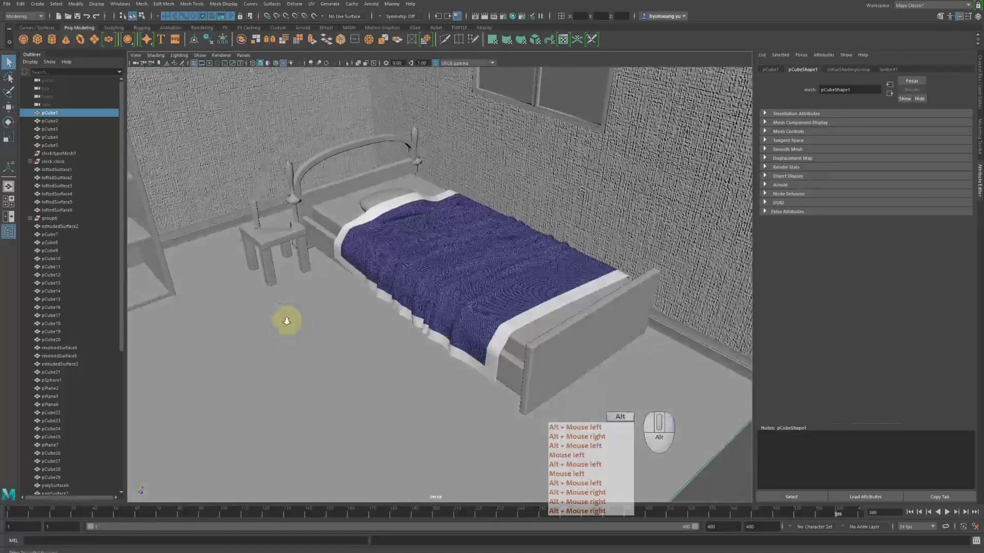
pyautogui.keyDown('alt'); pyautogui.moveTo(285, 321); pyautogui.dragTo(437, 314, button='right'); pyautogui.keyUp('alt')
pyautogui.keyDown('alt'); pyautogui.moveTo(437, 314); pyautogui.dragTo(400, 291); pyautogui.keyUp('alt')
pyautogui.keyDown('alt'); pyautogui.moveTo(400, 291); pyautogui.dragTo(444, 257, button='right'); pyautogui.keyUp('alt')
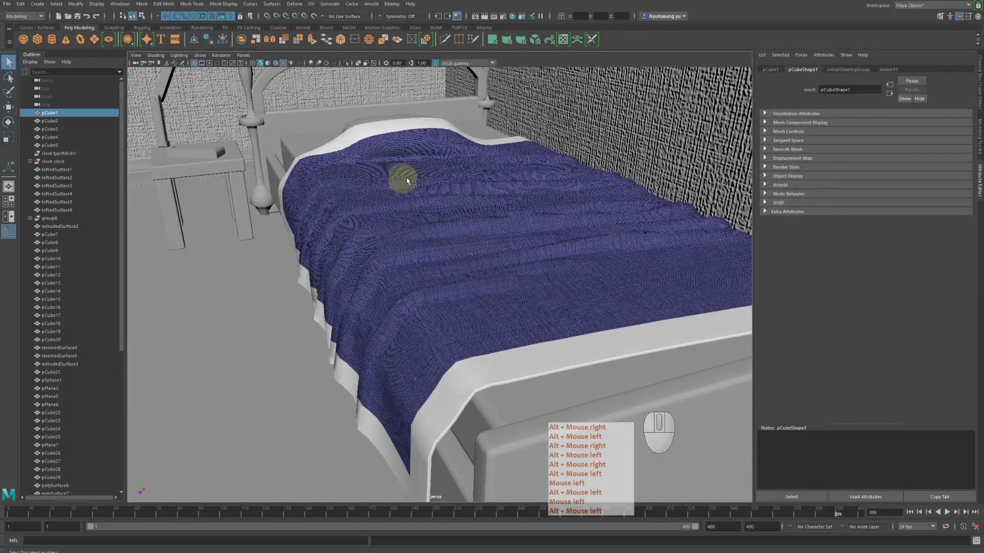
pyautogui.keyDown('alt'); pyautogui.moveTo(410, 186); pyautogui.dragTo(549, 220); pyautogui.keyUp('alt')
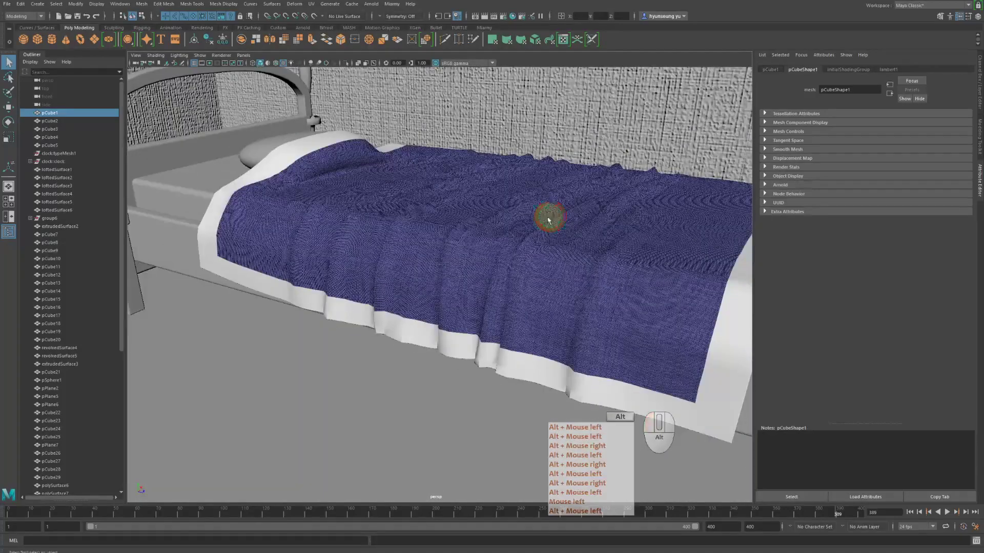
# - Map a new Cloth texture to the Line Color of the Grid texture in the blanket's lambert3 material
pyautogui.click(550, 380)
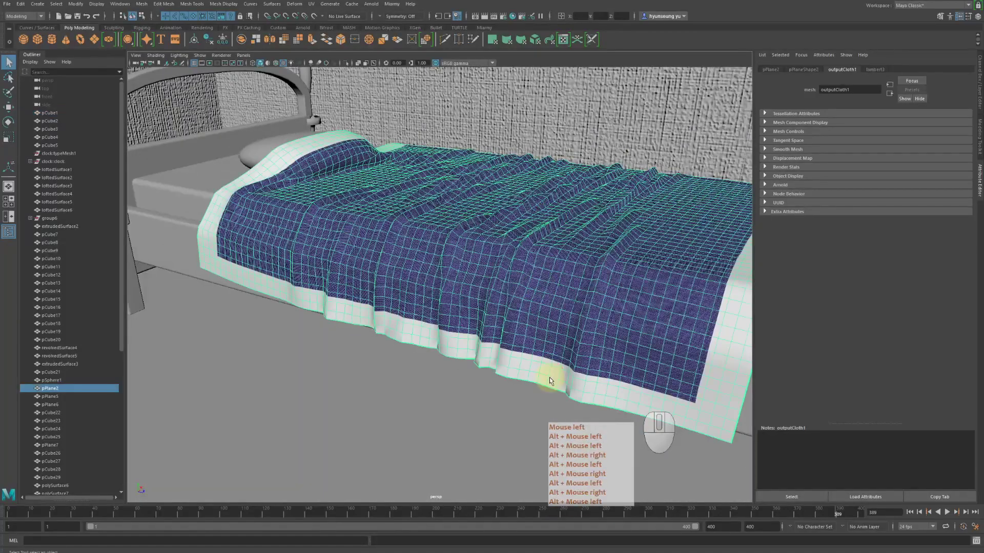
pyautogui.click(874, 73)
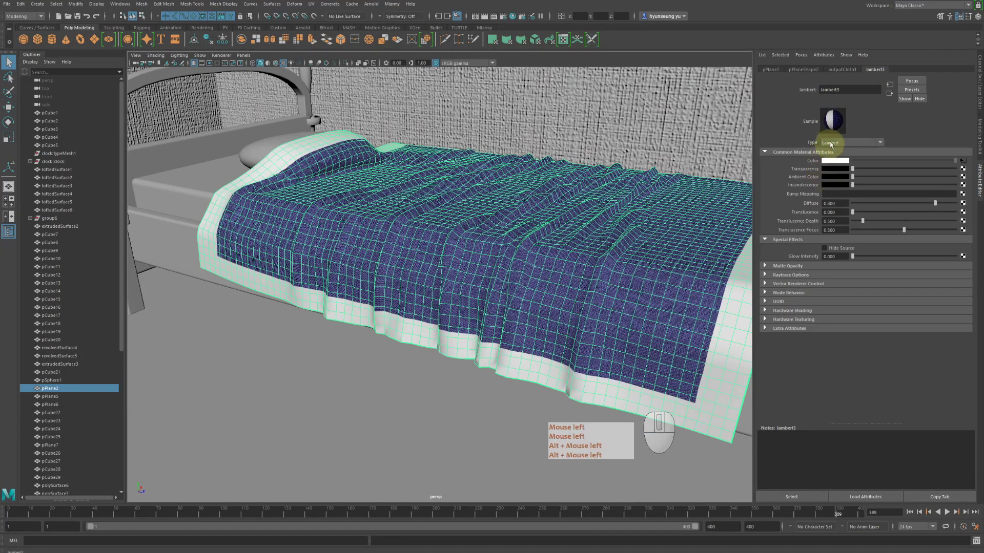
pyautogui.click(840, 71)
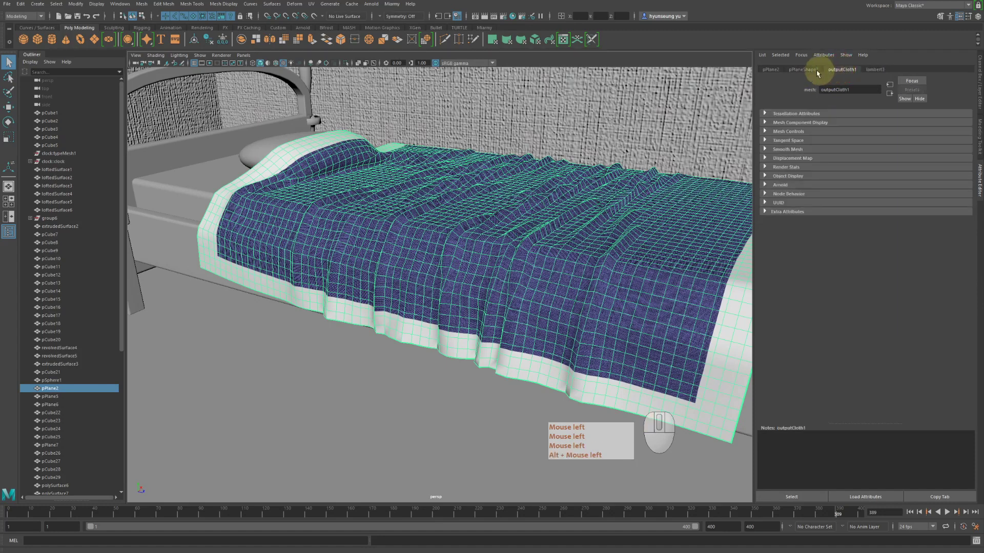
pyautogui.moveTo(576, 242); pyautogui.dragTo(561, 429, button='right')
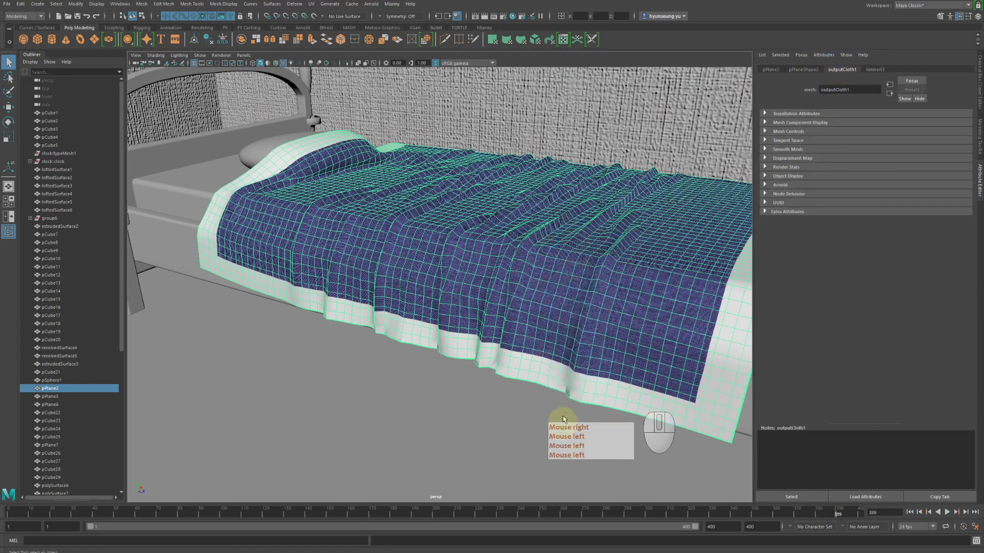
pyautogui.keyDown('alt'); pyautogui.moveTo(441, 205); pyautogui.dragTo(450, 223); pyautogui.keyUp('alt')
pyautogui.moveTo(453, 227); pyautogui.dragTo(462, 429, button='right')
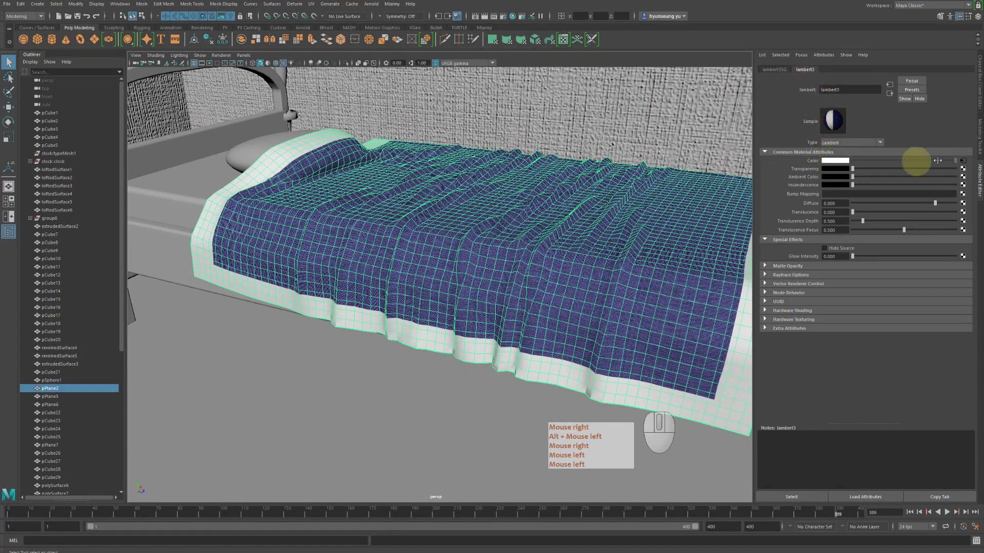
pyautogui.click(962, 161)
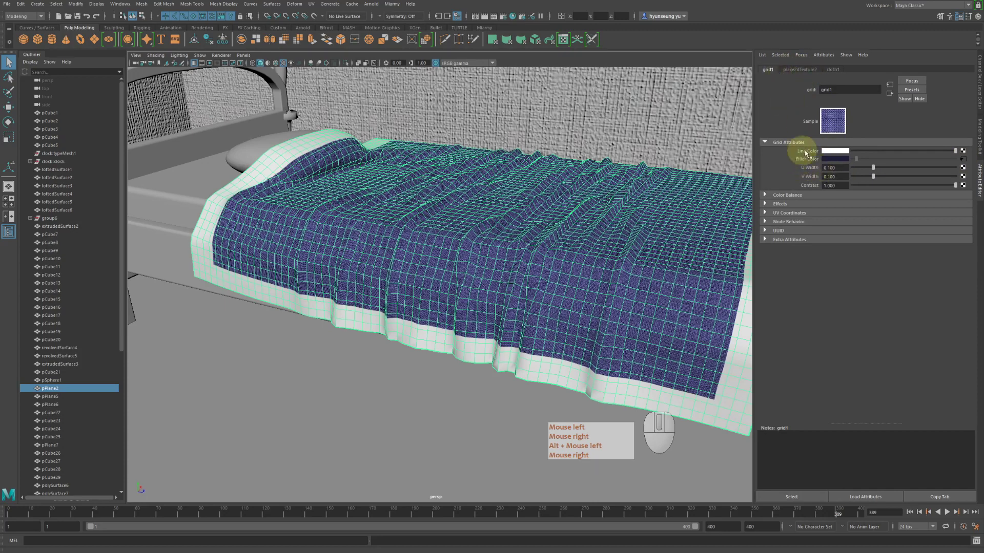
pyautogui.click(963, 152)
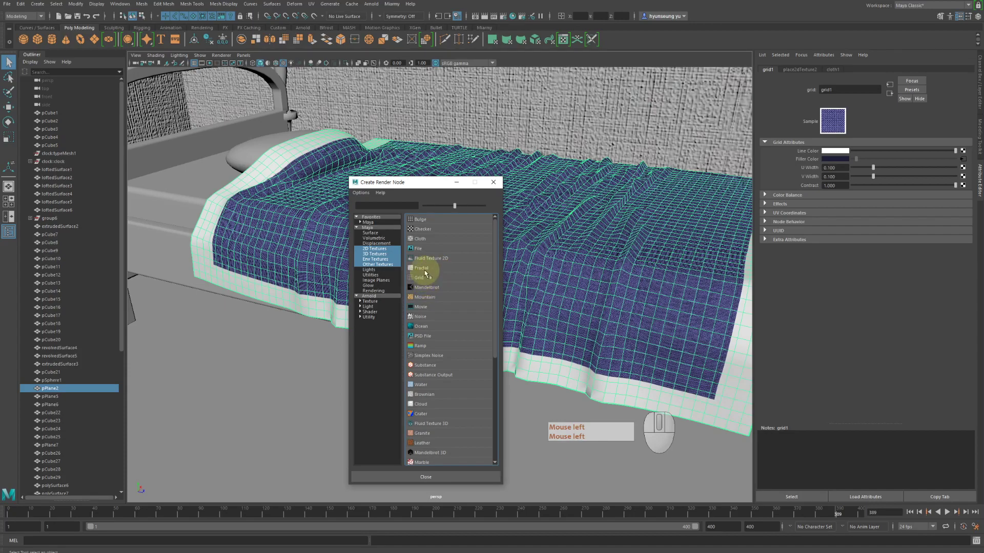
pyautogui.click(429, 241)
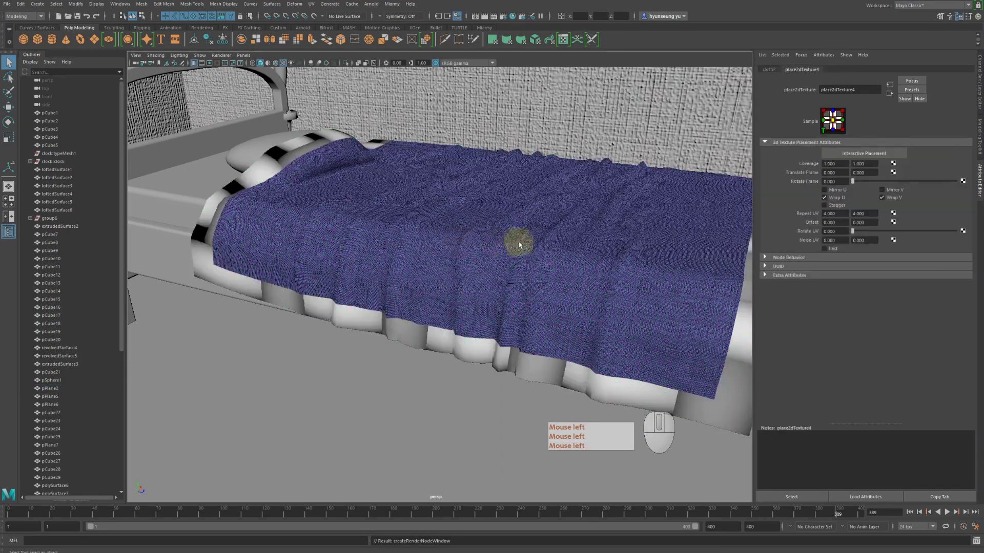
pyautogui.keyDown('alt'); pyautogui.moveTo(518, 241); pyautogui.dragTo(520, 241); pyautogui.keyUp('alt')
pyautogui.keyDown('alt'); pyautogui.moveTo(521, 242); pyautogui.dragTo(555, 238, button='right'); pyautogui.keyUp('alt')
pyautogui.keyDown('alt'); pyautogui.moveTo(554, 238); pyautogui.dragTo(560, 225, button='middle'); pyautogui.keyUp('alt')
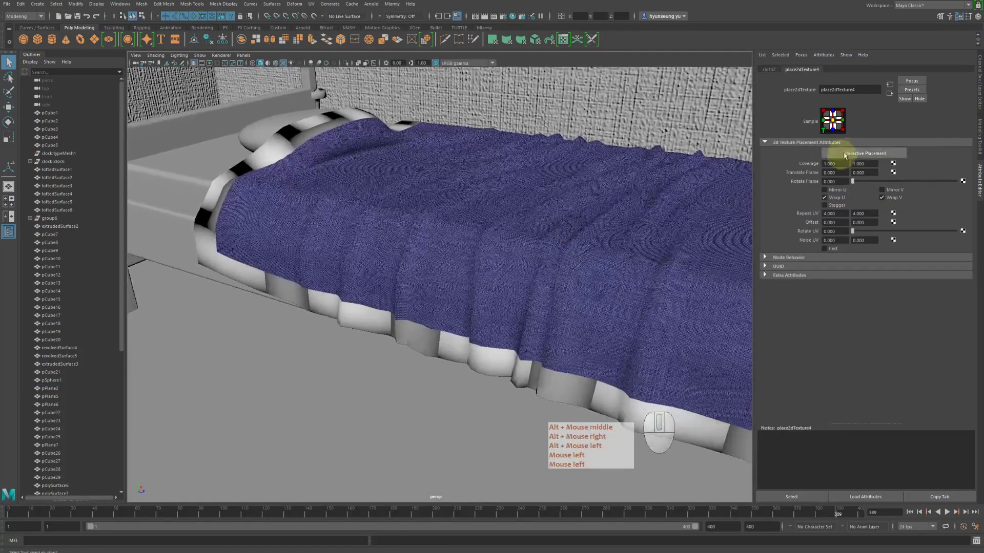
# - Set the Repeat UV of the blanket border's cloth texture to 500 by 500
pyautogui.click(765, 70)
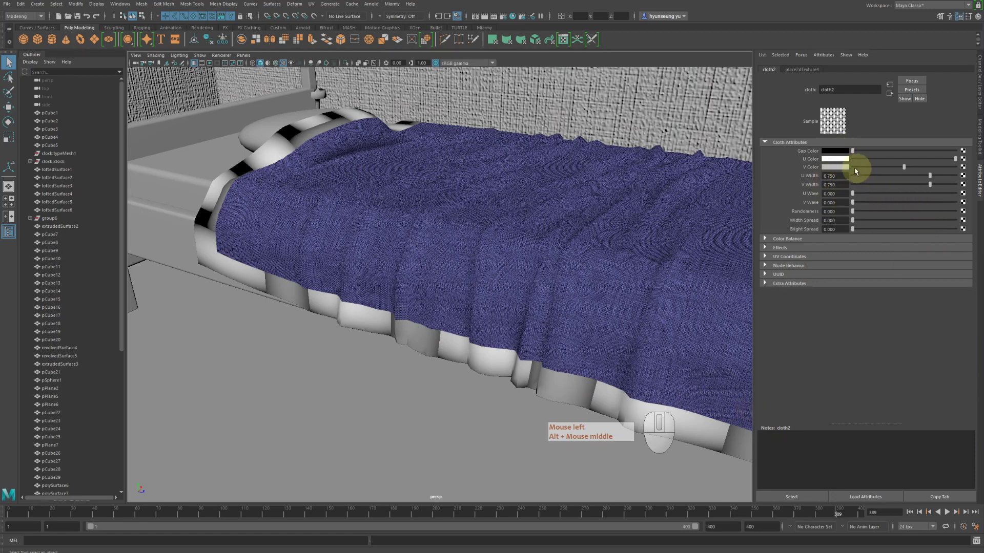
pyautogui.click(802, 69)
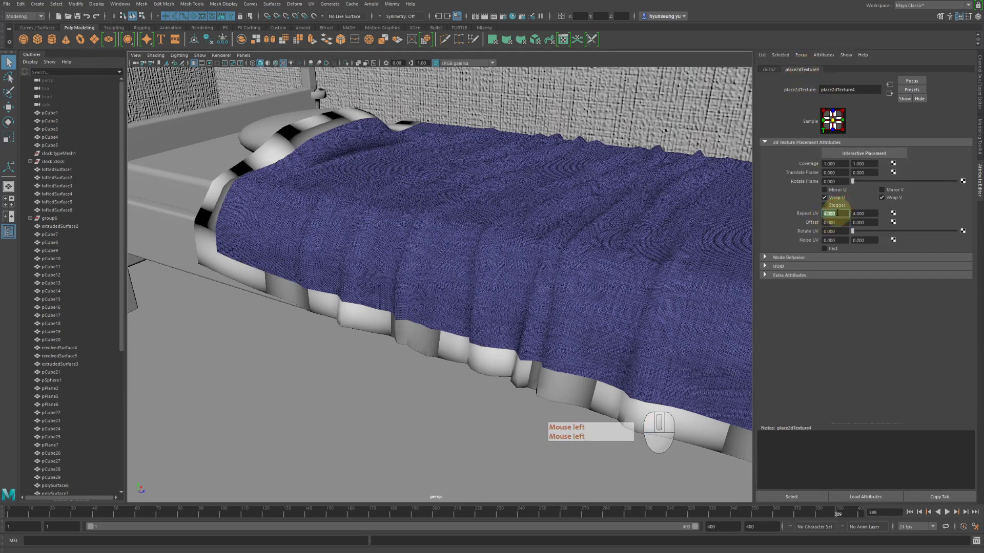
pyautogui.click(838, 213)
pyautogui.write('500')
pyautogui.press('Tab')
pyautogui.write('500')
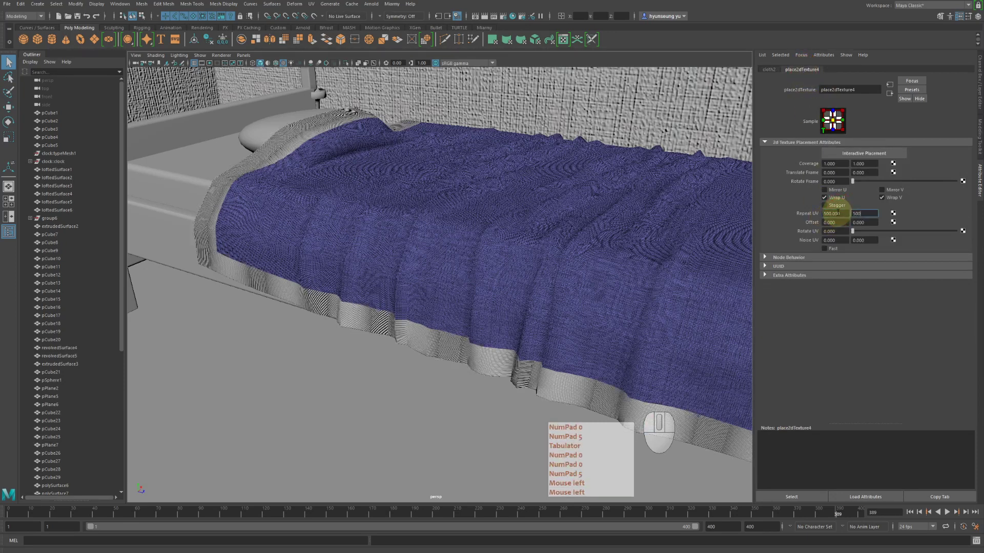
pyautogui.press('Return')
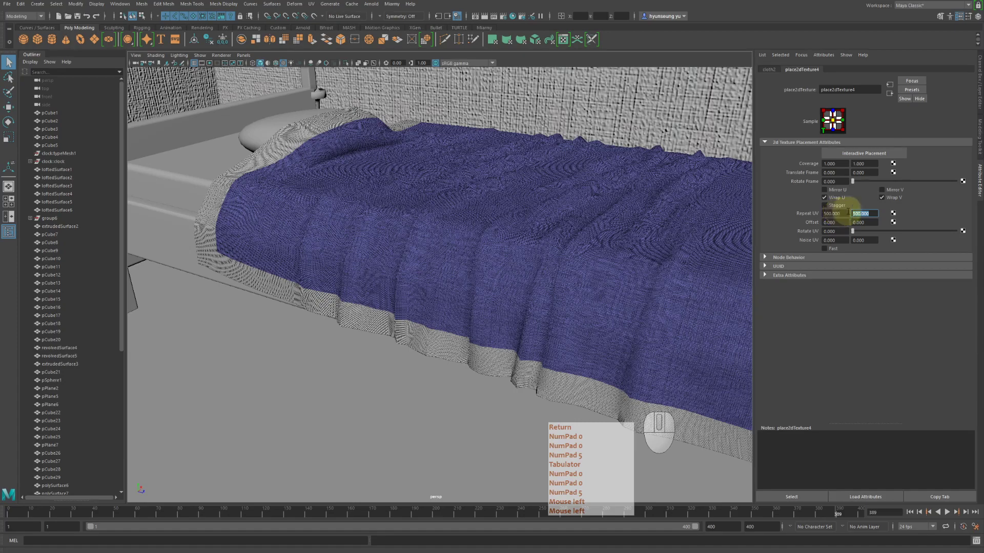
# - Brighten the border cloth's Gap Color to light grey
pyautogui.keyDown('alt'); pyautogui.click(665, 259); pyautogui.keyUp('alt')
pyautogui.keyDown('alt'); pyautogui.moveTo(661, 259); pyautogui.dragTo(507, 258, button='right'); pyautogui.keyUp('alt')
pyautogui.keyDown('alt'); pyautogui.moveTo(556, 267); pyautogui.dragTo(543, 257); pyautogui.keyUp('alt')
pyautogui.keyDown('alt'); pyautogui.moveTo(542, 256); pyautogui.dragTo(665, 281, button='right'); pyautogui.keyUp('alt')
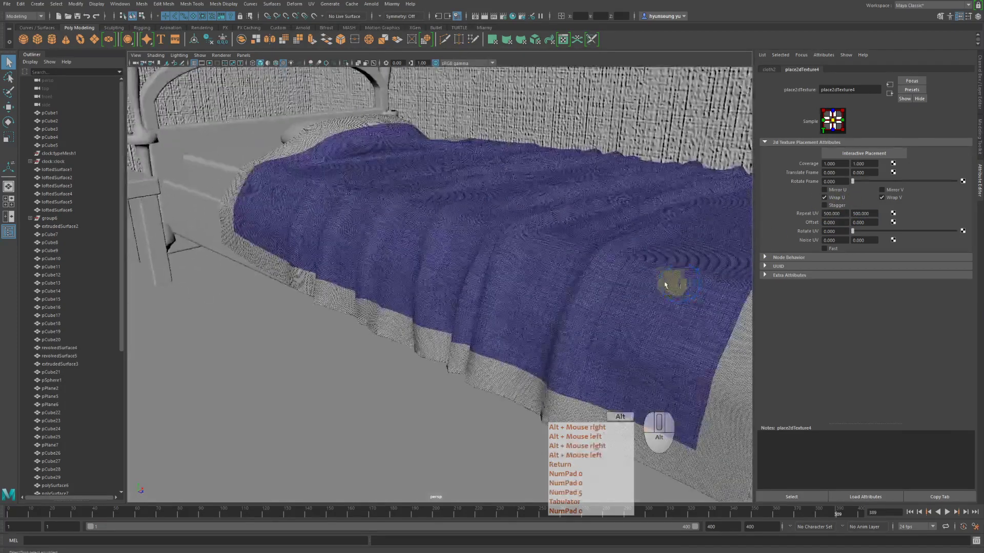
pyautogui.keyDown('alt'); pyautogui.moveTo(666, 282); pyautogui.dragTo(711, 266); pyautogui.keyUp('alt')
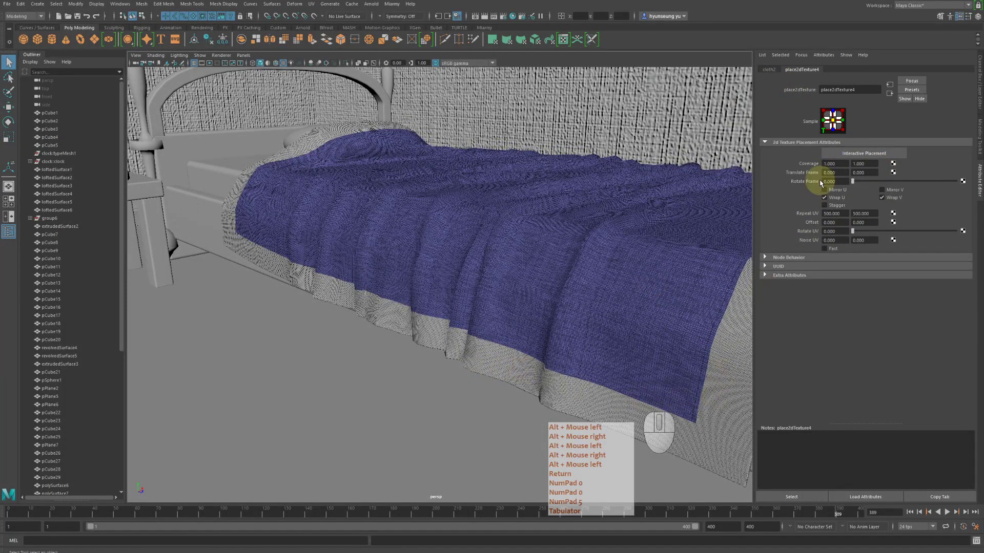
pyautogui.click(768, 69)
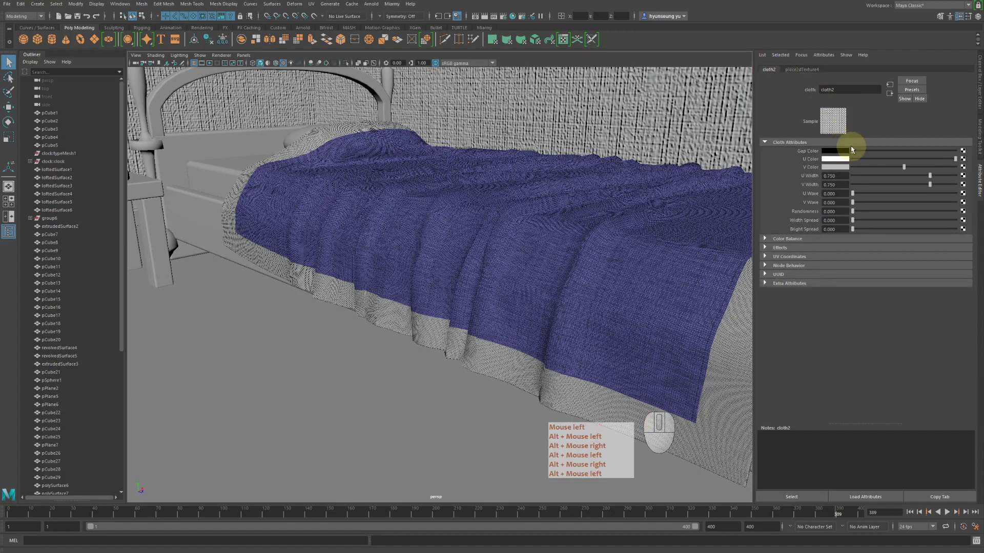
pyautogui.click(871, 151)
pyautogui.click(892, 151)
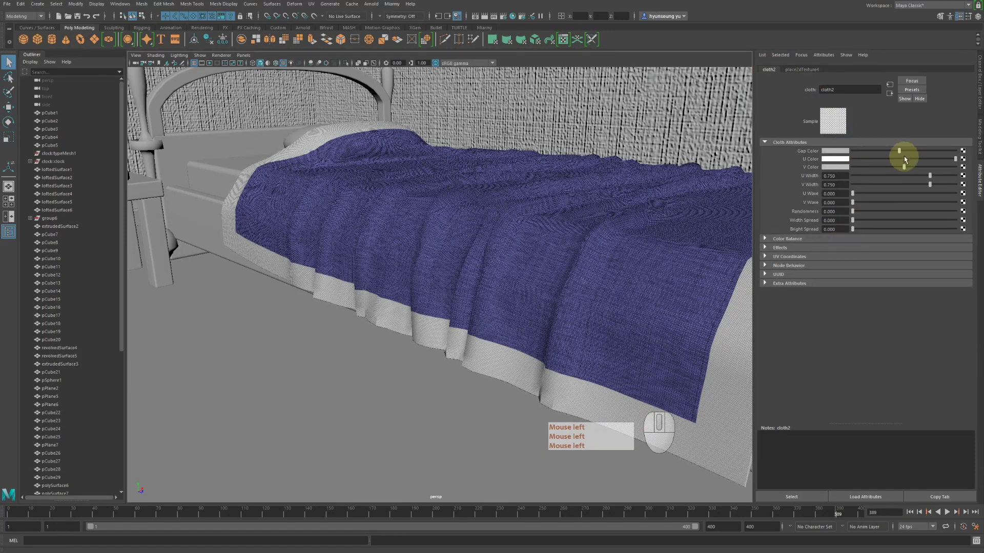
# - Examine the woven white border and the blue blanket weave close up
pyautogui.keyDown('alt'); pyautogui.moveTo(595, 217); pyautogui.dragTo(624, 220); pyautogui.keyUp('alt')
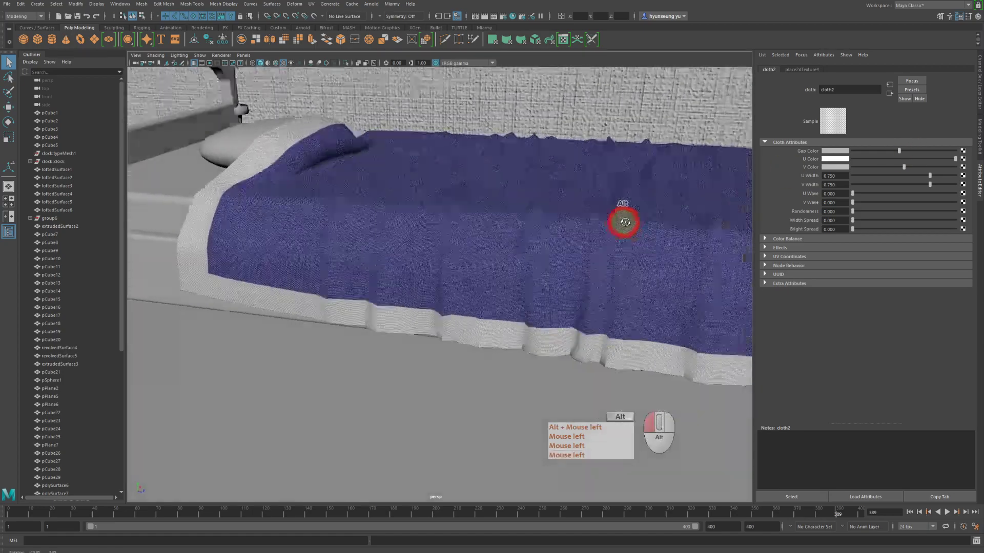
pyautogui.keyDown('alt'); pyautogui.moveTo(624, 221); pyautogui.dragTo(586, 213, button='right'); pyautogui.keyUp('alt')
pyautogui.keyDown('alt'); pyautogui.moveTo(587, 213); pyautogui.dragTo(560, 213); pyautogui.keyUp('alt')
pyautogui.keyDown('alt'); pyautogui.moveTo(560, 213); pyautogui.dragTo(586, 186, button='right'); pyautogui.keyUp('alt')
pyautogui.keyDown('alt'); pyautogui.moveTo(586, 187); pyautogui.dragTo(512, 315); pyautogui.keyUp('alt')
pyautogui.keyDown('alt'); pyautogui.moveTo(513, 315); pyautogui.dragTo(608, 311, button='right'); pyautogui.keyUp('alt')
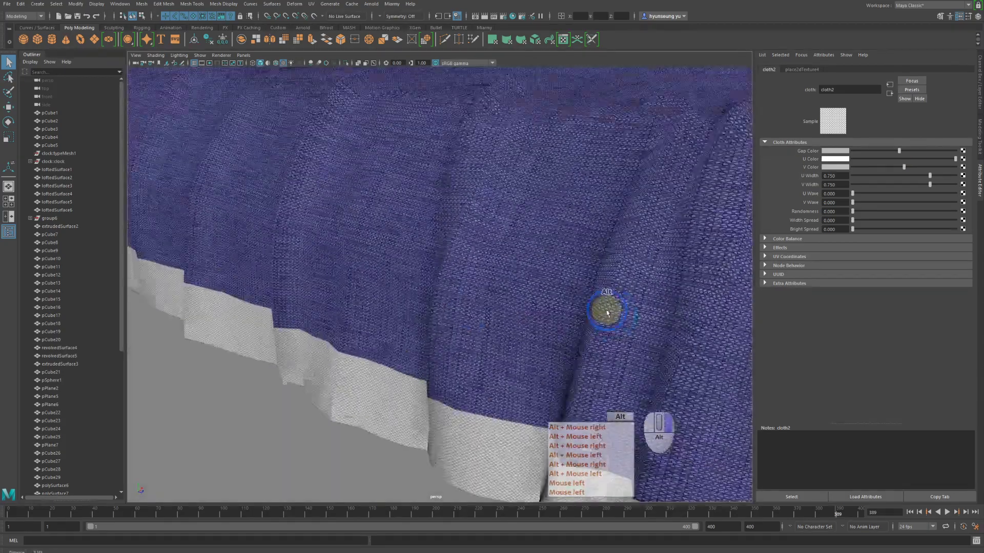
pyautogui.keyDown('alt'); pyautogui.moveTo(566, 277); pyautogui.dragTo(482, 302, button='middle'); pyautogui.keyUp('alt')
pyautogui.keyDown('alt'); pyautogui.moveTo(482, 302); pyautogui.dragTo(578, 286, button='right'); pyautogui.keyUp('alt')
pyautogui.keyDown('alt'); pyautogui.moveTo(578, 286); pyautogui.dragTo(517, 319, button='middle'); pyautogui.keyUp('alt')
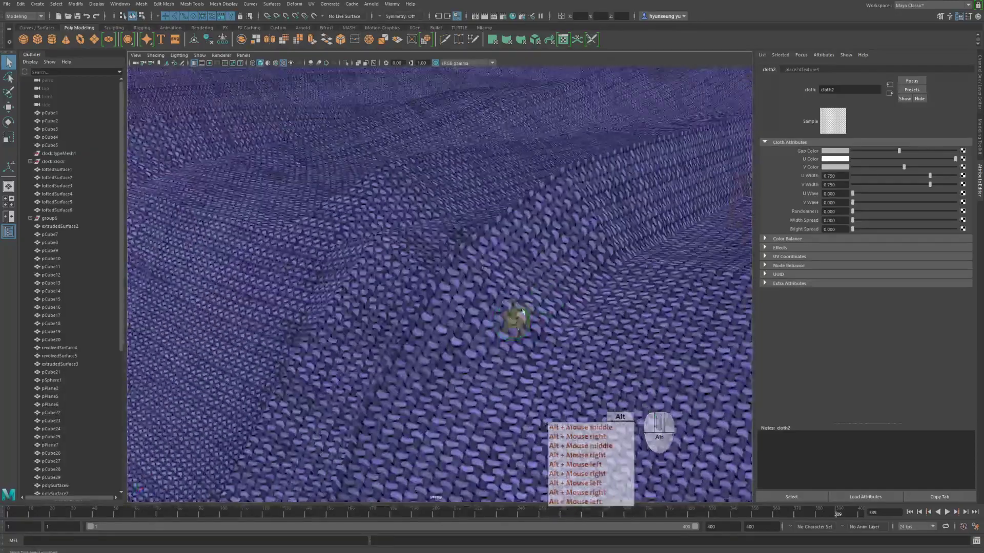
# - Select the blanket and examine its blue weave and white border from several distances and angles
pyautogui.keyDown('alt'); pyautogui.moveTo(551, 258); pyautogui.dragTo(496, 231, button='right'); pyautogui.keyUp('alt')
pyautogui.click(557, 249)
pyautogui.keyDown('alt'); pyautogui.moveTo(496, 231); pyautogui.dragTo(484, 266); pyautogui.keyUp('alt')
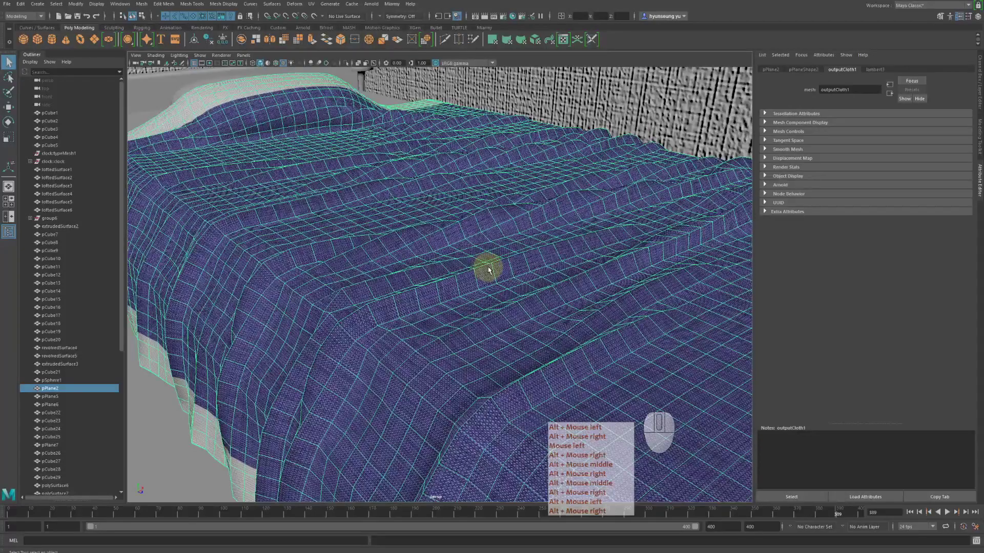
pyautogui.keyDown('alt'); pyautogui.moveTo(505, 263); pyautogui.dragTo(500, 226, button='right'); pyautogui.keyUp('alt')
pyautogui.keyDown('alt'); pyautogui.middleClick(500, 226); pyautogui.keyUp('alt')
pyautogui.click(285, 412)
pyautogui.click(442, 310)
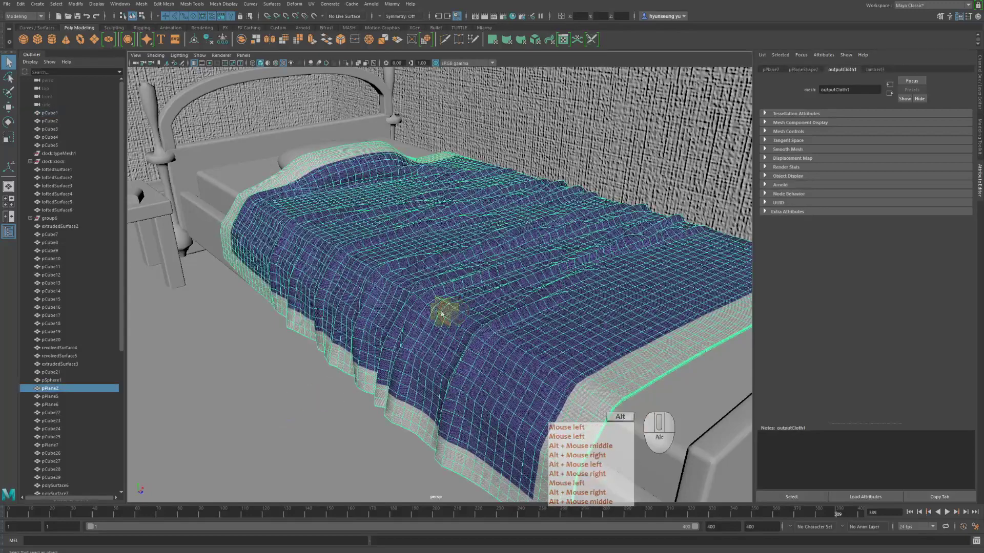
pyautogui.keyDown('alt'); pyautogui.moveTo(442, 310); pyautogui.dragTo(468, 292); pyautogui.keyUp('alt')
pyautogui.keyDown('alt'); pyautogui.moveTo(468, 292); pyautogui.dragTo(638, 231, button='right'); pyautogui.keyUp('alt')
# - Connect the Grid texture grid1 from the blanket material's Color to its Bump Mapping by reusing the node's name
pyautogui.click(874, 69)
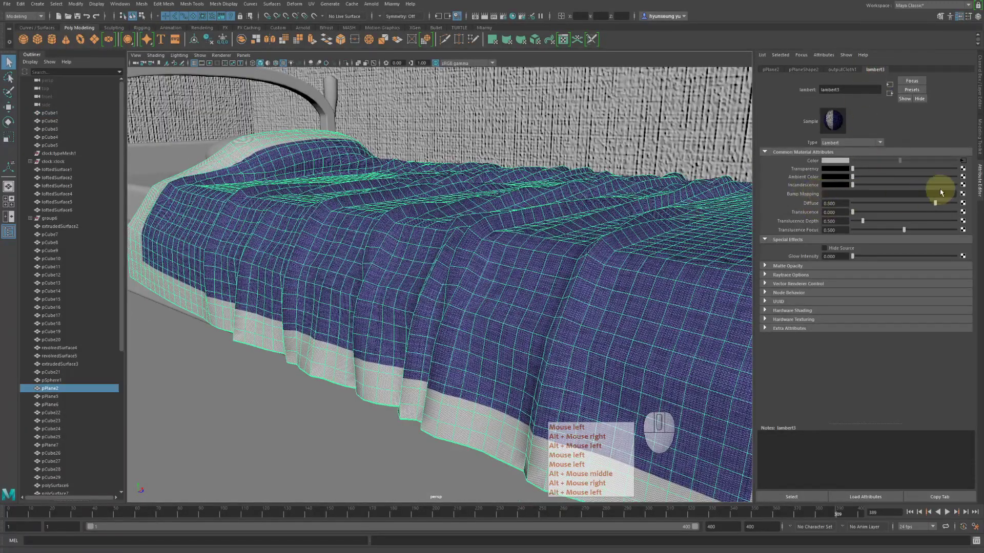
pyautogui.click(963, 162)
pyautogui.moveTo(858, 91); pyautogui.dragTo(738, 83)
pyautogui.hotkey('ctrl', 'c')
pyautogui.hotkey('ctrl', 'c')
pyautogui.click(896, 93)
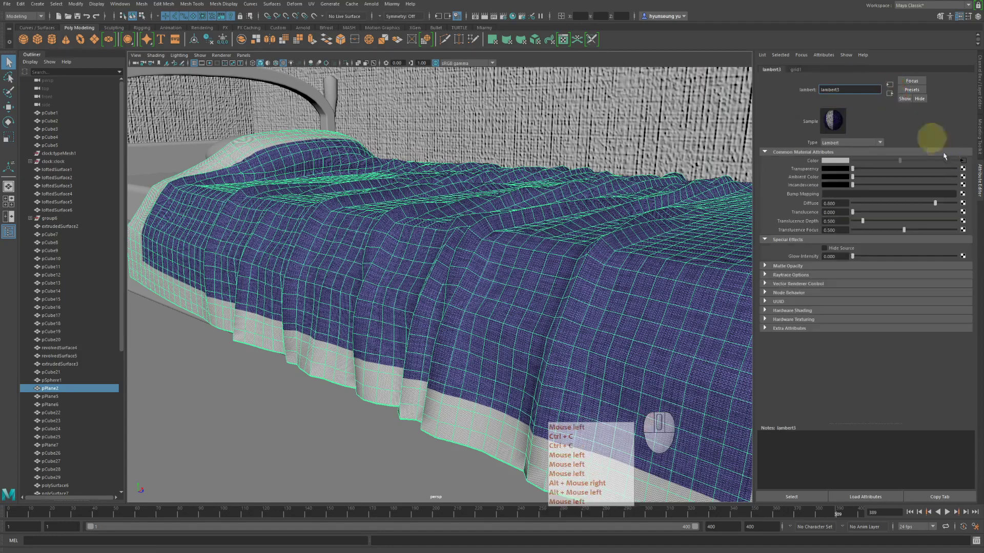
pyautogui.click(963, 194)
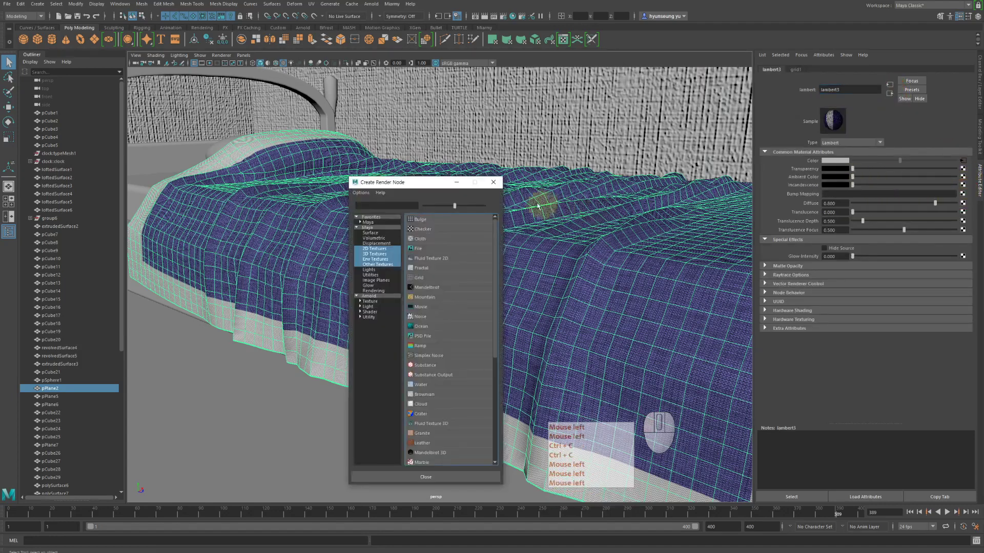
pyautogui.click(493, 182)
pyautogui.click(866, 195)
pyautogui.hotkey('ctrl', 'v')
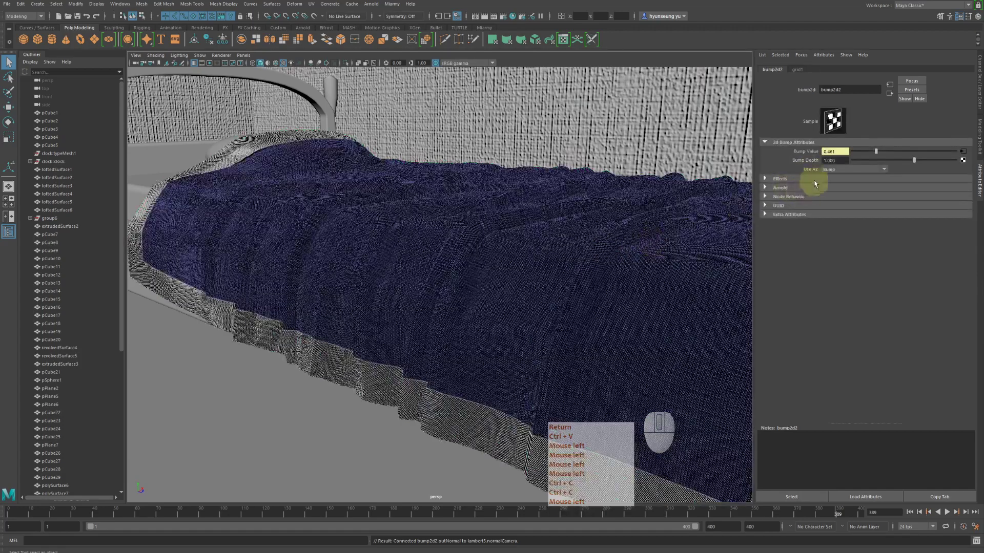
# - Set the Bump Depth of the blanket's bump node to 0.01
pyautogui.keyDown('alt'); pyautogui.moveTo(531, 281); pyautogui.dragTo(590, 207, button='middle'); pyautogui.keyUp('alt')
pyautogui.keyDown('alt'); pyautogui.moveTo(591, 207); pyautogui.dragTo(577, 208); pyautogui.keyUp('alt')
pyautogui.keyDown('alt'); pyautogui.moveTo(578, 209); pyautogui.dragTo(794, 217, button='right'); pyautogui.keyUp('alt')
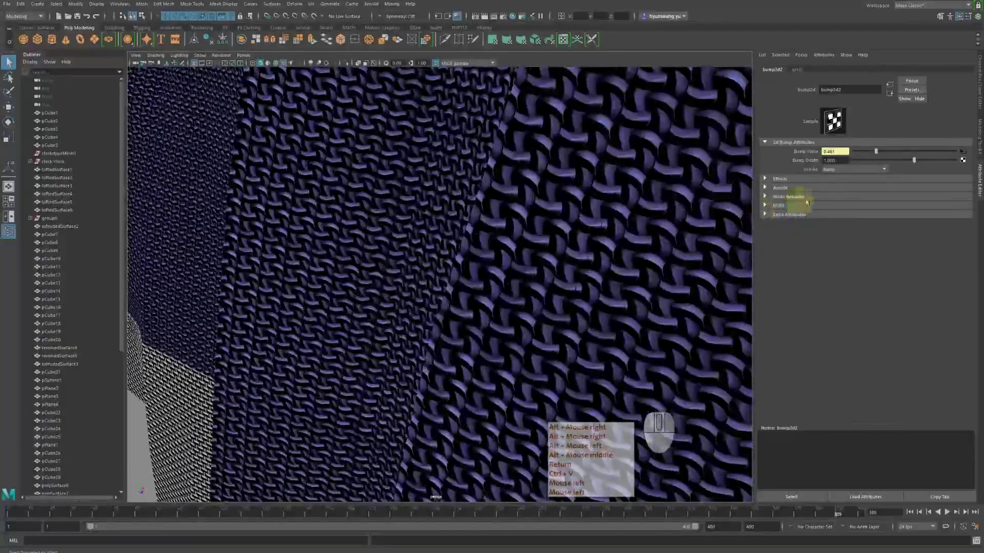
pyautogui.click(822, 160)
pyautogui.write('0.')
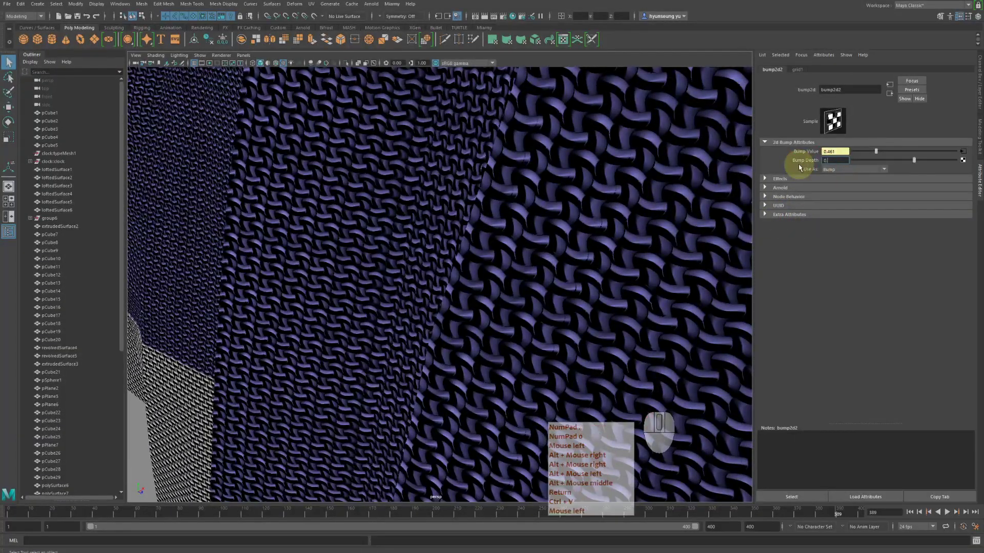
pyautogui.write('1')
pyautogui.press('Return')
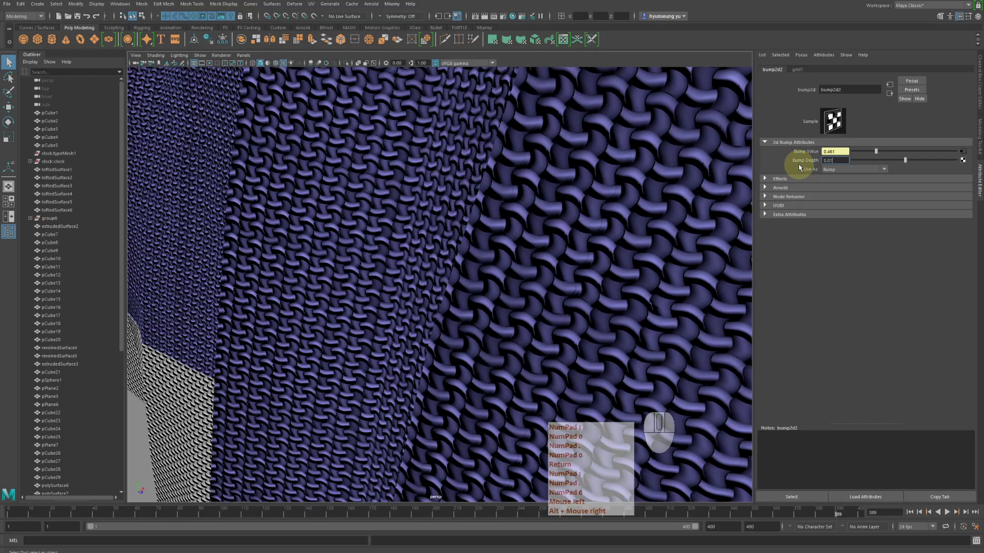
pyautogui.press('Return')
# - Examine the bump-mapped blanket on the bed, both with and without it selected, from several angles
pyautogui.keyDown('alt'); pyautogui.moveTo(651, 177); pyautogui.dragTo(485, 202, button='right'); pyautogui.keyUp('alt')
pyautogui.keyDown('alt'); pyautogui.moveTo(609, 188); pyautogui.dragTo(527, 192, button='right'); pyautogui.keyUp('alt')
pyautogui.click(322, 331)
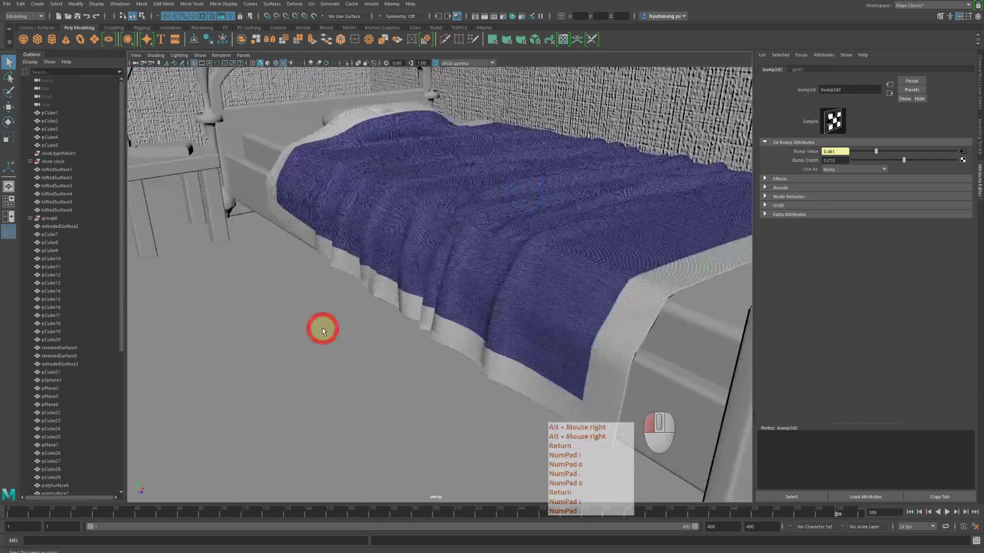
pyautogui.keyDown('alt'); pyautogui.moveTo(560, 330); pyautogui.dragTo(621, 253); pyautogui.keyUp('alt')
pyautogui.keyDown('alt'); pyautogui.moveTo(450, 169); pyautogui.dragTo(392, 154); pyautogui.keyUp('alt')
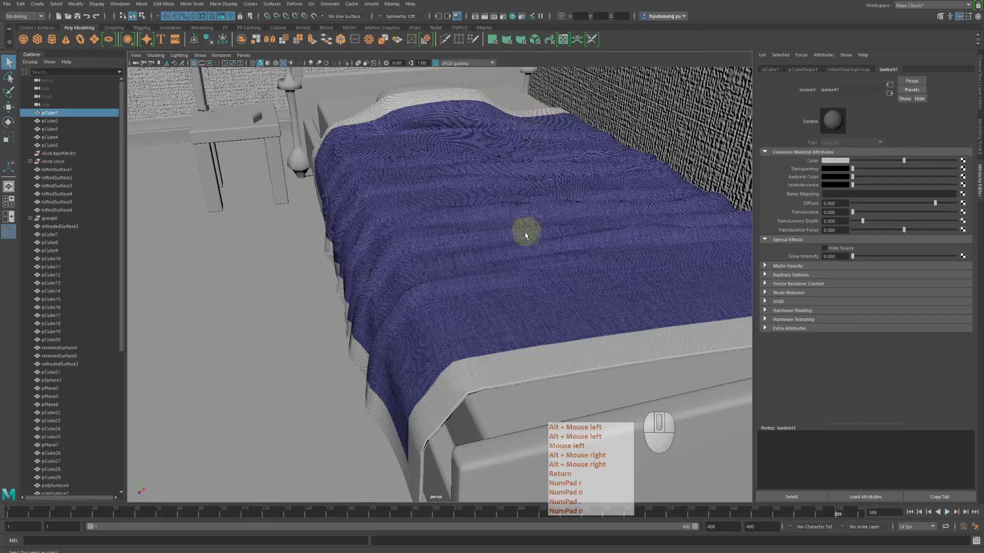
pyautogui.click(540, 251)
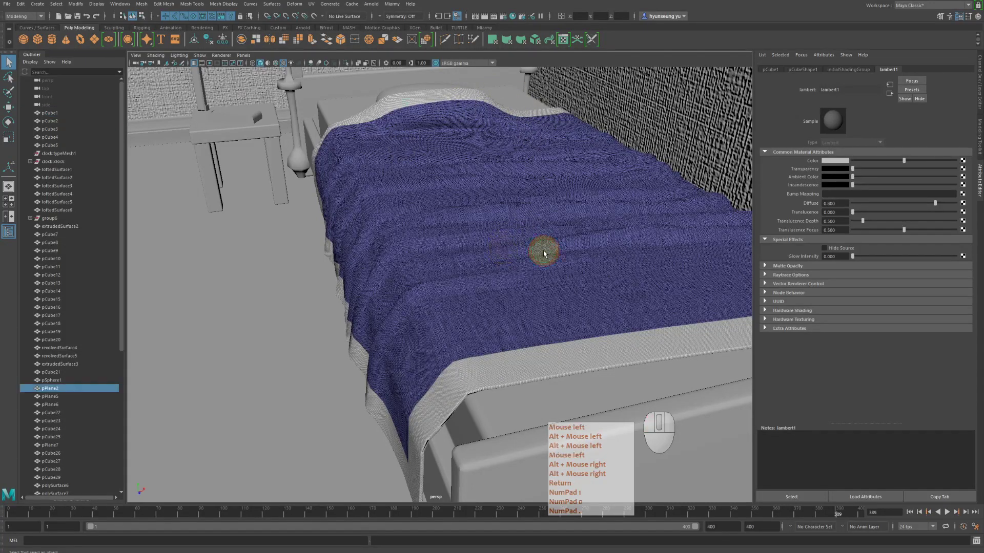
pyautogui.keyDown('alt'); pyautogui.moveTo(463, 296); pyautogui.dragTo(420, 303, button='middle'); pyautogui.keyUp('alt')
pyautogui.keyDown('alt'); pyautogui.moveTo(419, 303); pyautogui.dragTo(478, 307, button='right'); pyautogui.keyUp('alt')
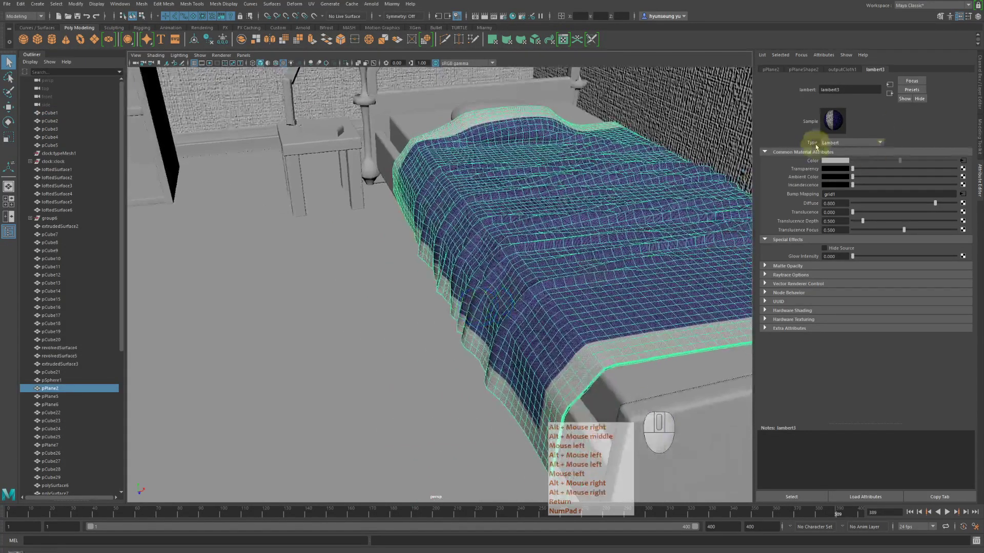
pyautogui.click(316, 280)
pyautogui.keyDown('alt'); pyautogui.moveTo(538, 278); pyautogui.dragTo(421, 251, button='right'); pyautogui.keyUp('alt')
pyautogui.keyDown('alt'); pyautogui.moveTo(420, 251); pyautogui.dragTo(468, 257, button='middle'); pyautogui.keyUp('alt')
pyautogui.keyDown('alt'); pyautogui.moveTo(468, 257); pyautogui.dragTo(476, 213); pyautogui.keyUp('alt')
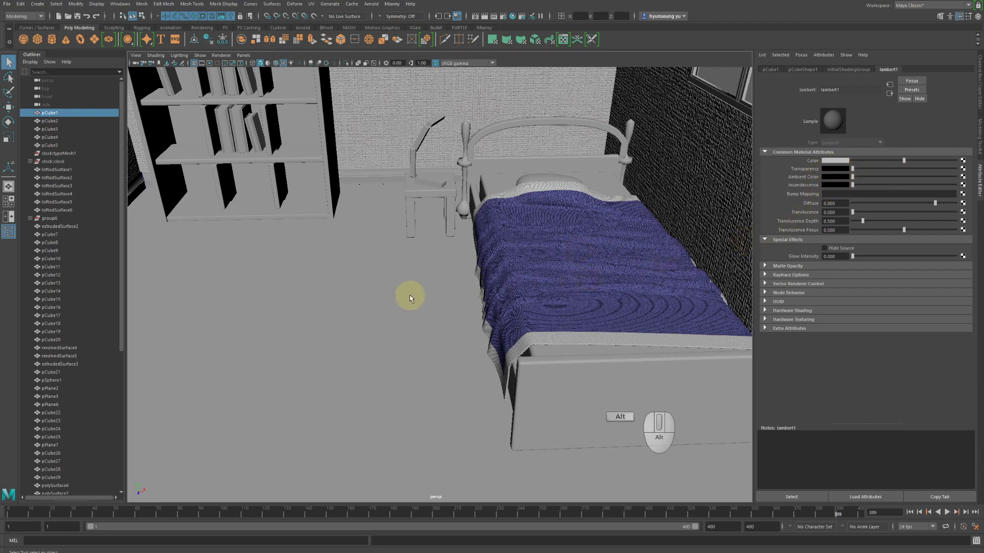
# - Select the curtain on the left side of the window
pyautogui.keyDown('alt'); pyautogui.moveTo(410, 298); pyautogui.dragTo(479, 294, button='middle'); pyautogui.keyUp('alt')
pyautogui.keyDown('alt'); pyautogui.moveTo(479, 294); pyautogui.dragTo(523, 292); pyautogui.keyUp('alt')
pyautogui.keyDown('alt'); pyautogui.moveTo(523, 292); pyautogui.dragTo(601, 348, button='middle'); pyautogui.keyUp('alt')
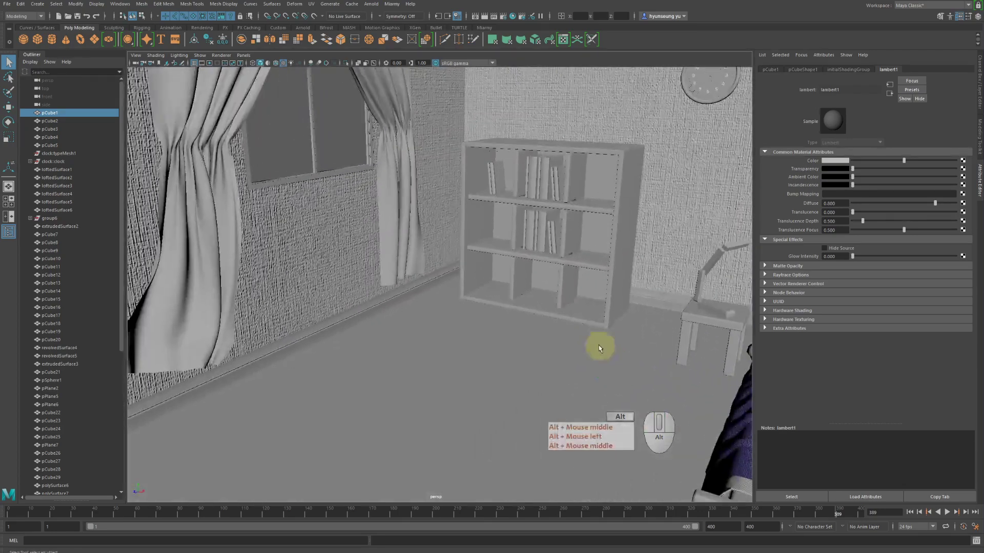
pyautogui.keyDown('alt'); pyautogui.moveTo(598, 345); pyautogui.dragTo(590, 334); pyautogui.keyUp('alt')
pyautogui.keyDown('alt'); pyautogui.moveTo(420, 309); pyautogui.dragTo(494, 307, button='right'); pyautogui.keyUp('alt')
pyautogui.keyDown('alt'); pyautogui.moveTo(494, 306); pyautogui.dragTo(612, 350, button='middle'); pyautogui.keyUp('alt')
pyautogui.keyDown('alt'); pyautogui.moveTo(612, 349); pyautogui.dragTo(571, 328, button='right'); pyautogui.keyUp('alt')
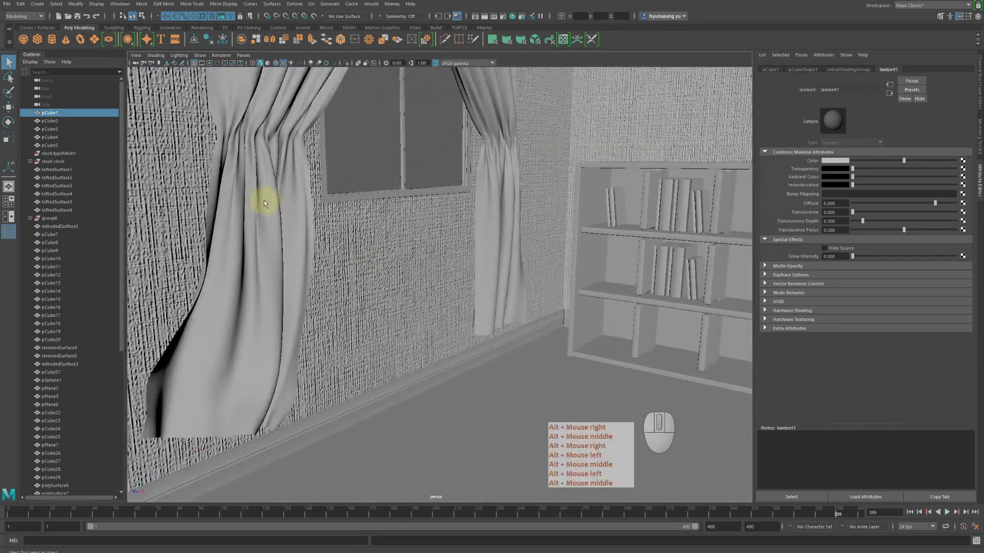
pyautogui.click(264, 204)
pyautogui.keyDown('alt'); pyautogui.moveTo(350, 212); pyautogui.dragTo(437, 305, button='middle'); pyautogui.keyUp('alt')
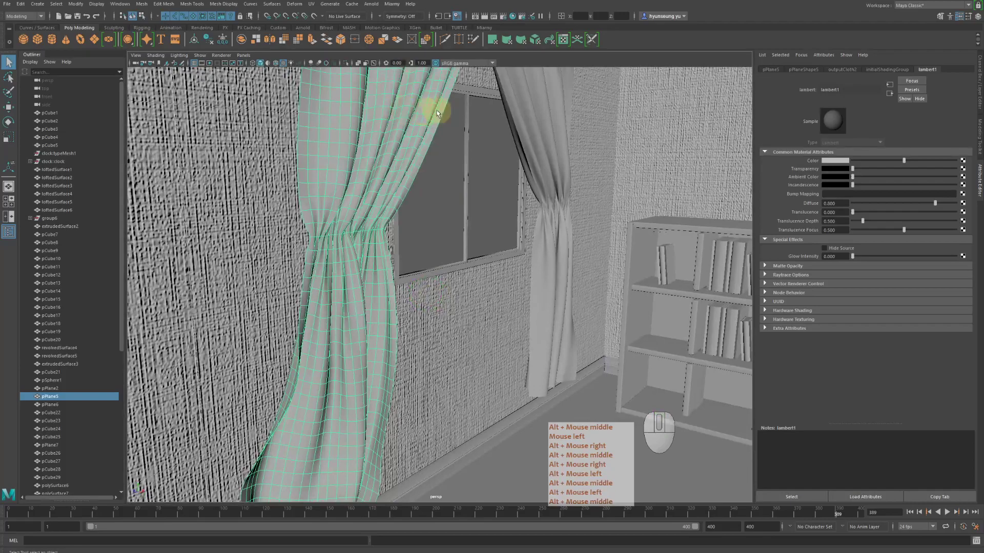
pyautogui.keyDown('alt'); pyautogui.moveTo(449, 142); pyautogui.dragTo(518, 204, button='middle'); pyautogui.keyUp('alt')
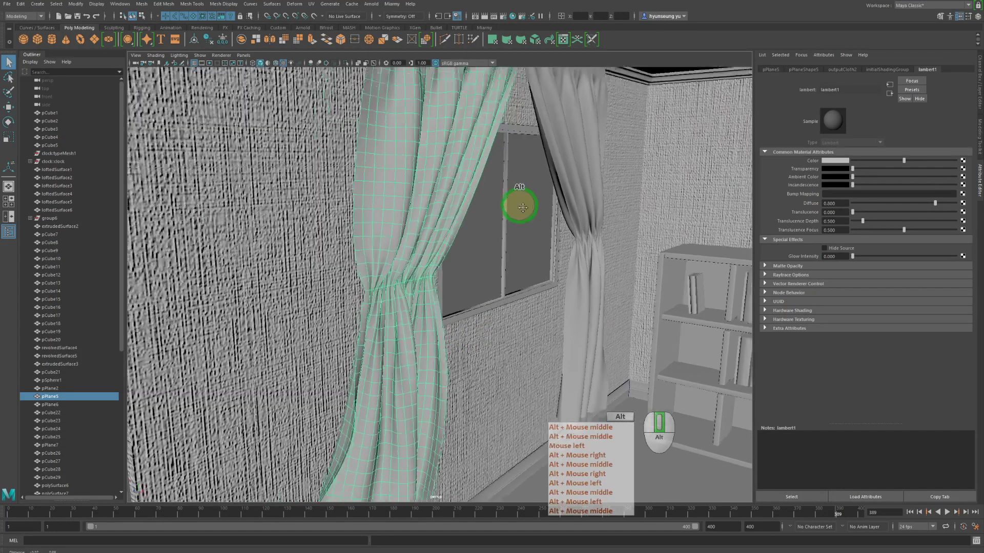
pyautogui.moveTo(518, 205)
pyautogui.keyDown('alt'); pyautogui.mouseDown()
pyautogui.moveTo(525, 215)
pyautogui.moveTo(501, 207)
pyautogui.mouseUp(); pyautogui.keyUp('alt')
pyautogui.keyDown('alt'); pyautogui.moveTo(501, 207); pyautogui.dragTo(543, 176, button='middle'); pyautogui.keyUp('alt')
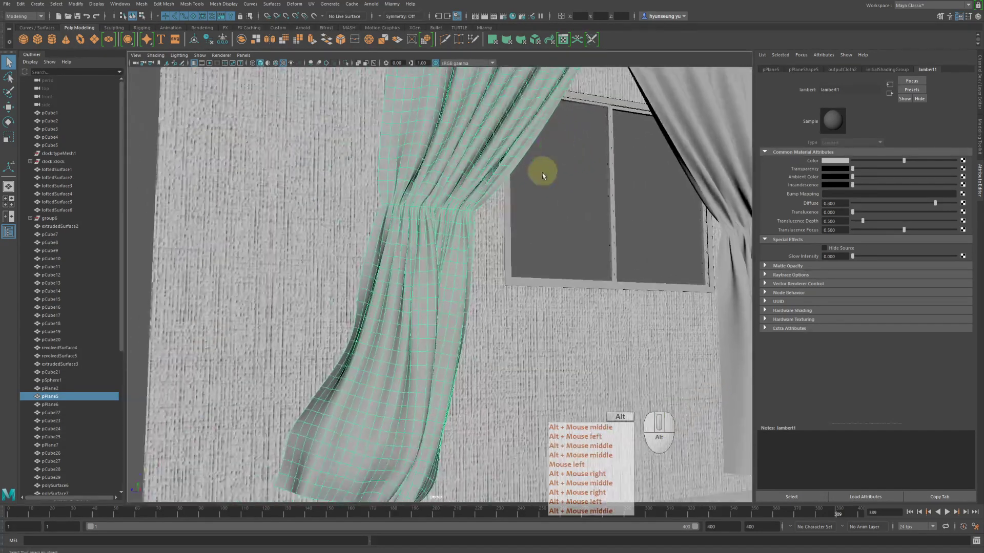
pyautogui.keyDown('alt'); pyautogui.moveTo(543, 175); pyautogui.dragTo(482, 175, button='right'); pyautogui.keyUp('alt')
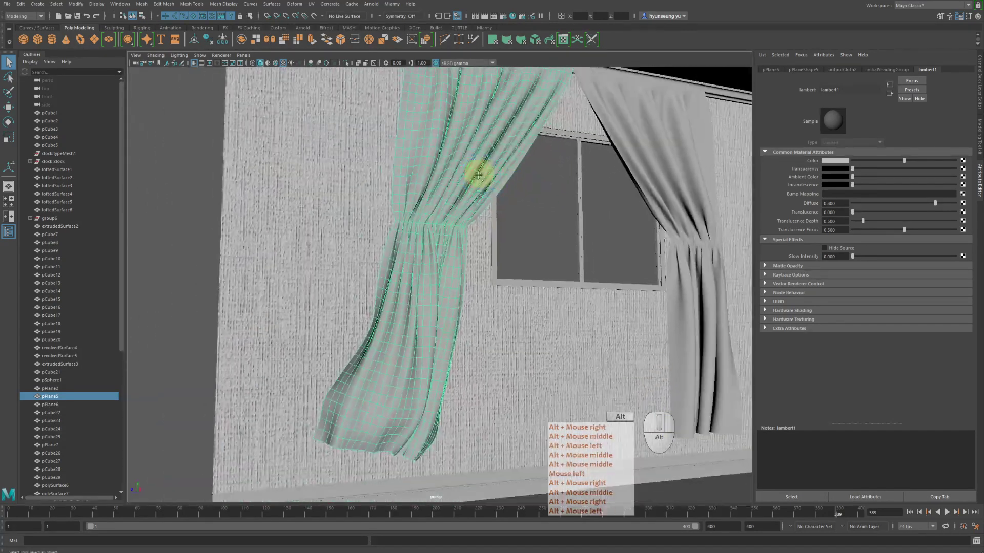
pyautogui.keyDown('alt'); pyautogui.moveTo(482, 174); pyautogui.dragTo(503, 202, button='middle'); pyautogui.keyUp('alt')
pyautogui.keyDown('alt'); pyautogui.moveTo(503, 202); pyautogui.dragTo(443, 115, button='right'); pyautogui.keyUp('alt')
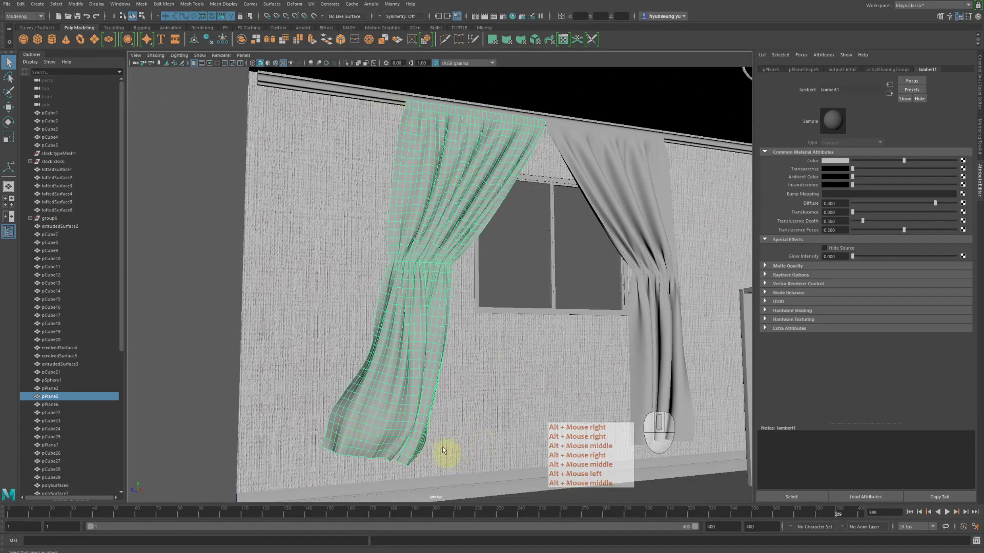
# - Assign a new Lambert material to the selected curtain
pyautogui.keyDown('alt'); pyautogui.moveTo(416, 261); pyautogui.dragTo(477, 272, button='middle'); pyautogui.keyUp('alt')
pyautogui.keyDown('alt'); pyautogui.moveTo(477, 272); pyautogui.dragTo(465, 275); pyautogui.keyUp('alt')
pyautogui.keyDown('alt'); pyautogui.moveTo(465, 275); pyautogui.dragTo(516, 270, button='right'); pyautogui.keyUp('alt')
pyautogui.keyDown('alt'); pyautogui.moveTo(516, 270); pyautogui.dragTo(509, 278, button='middle'); pyautogui.keyUp('alt')
pyautogui.rightClick(490, 213)
pyautogui.moveTo(491, 215); pyautogui.dragTo(533, 433, button='right')
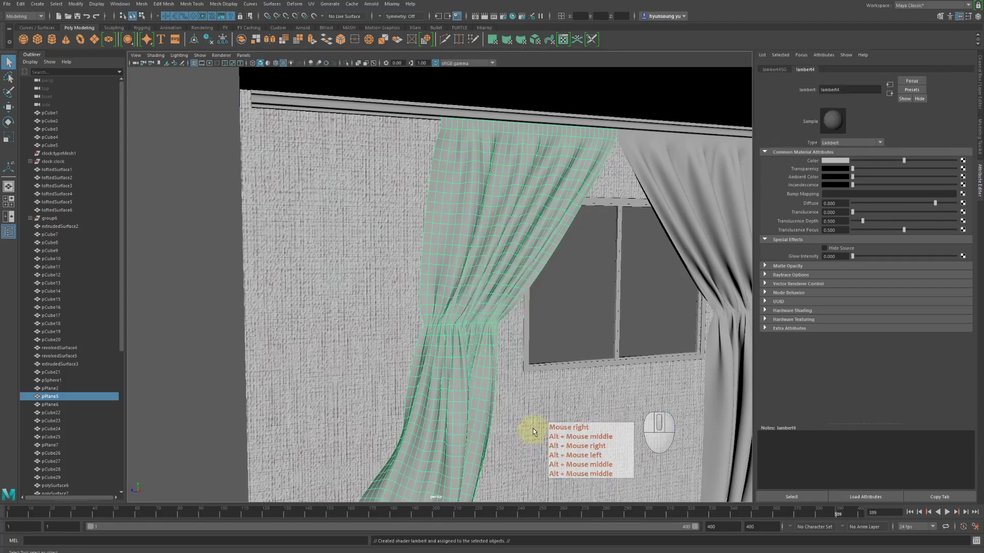
# - Map a Grid texture to the Color of the curtain's lambert4 material
pyautogui.keyDown('alt'); pyautogui.moveTo(532, 287); pyautogui.dragTo(520, 250, button='middle'); pyautogui.keyUp('alt')
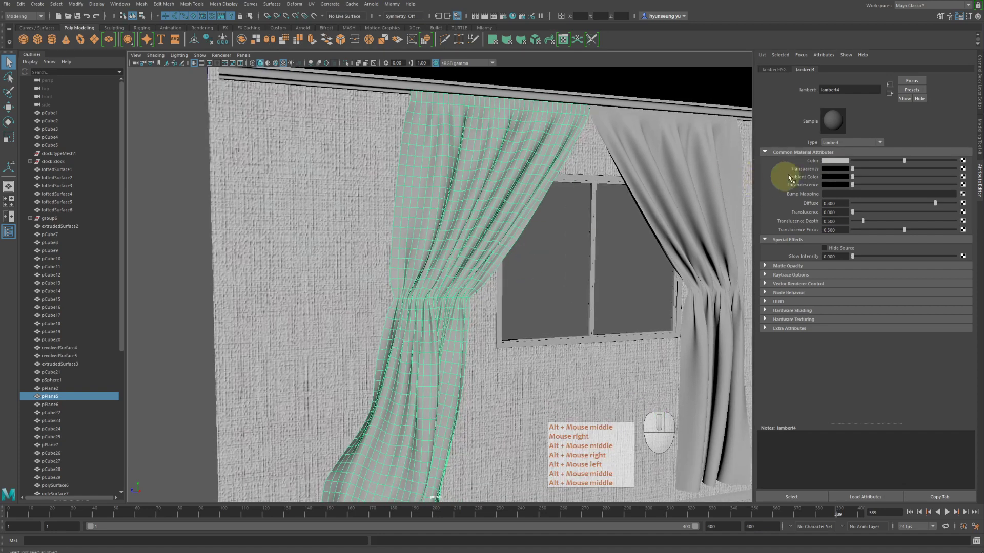
pyautogui.click(962, 164)
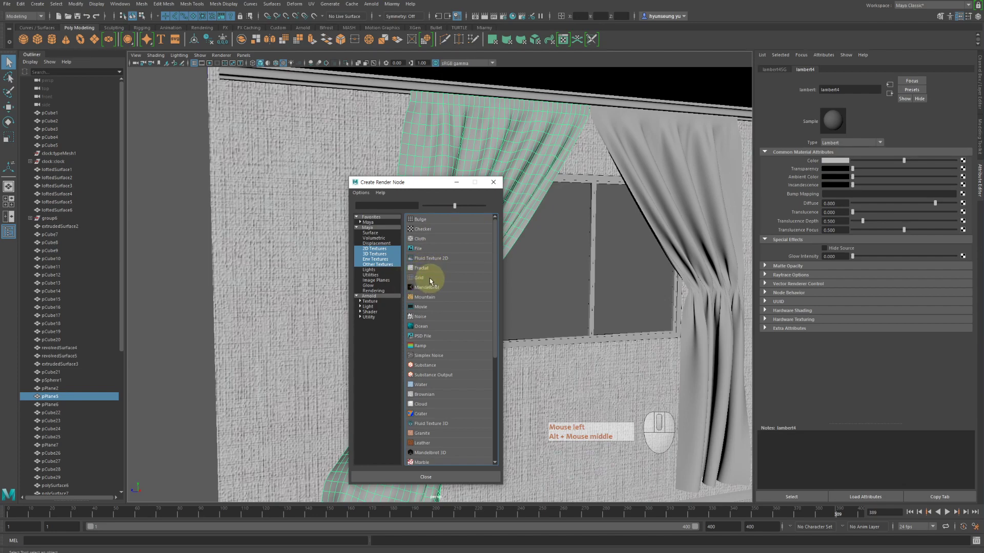
pyautogui.click(429, 280)
pyautogui.click(931, 291)
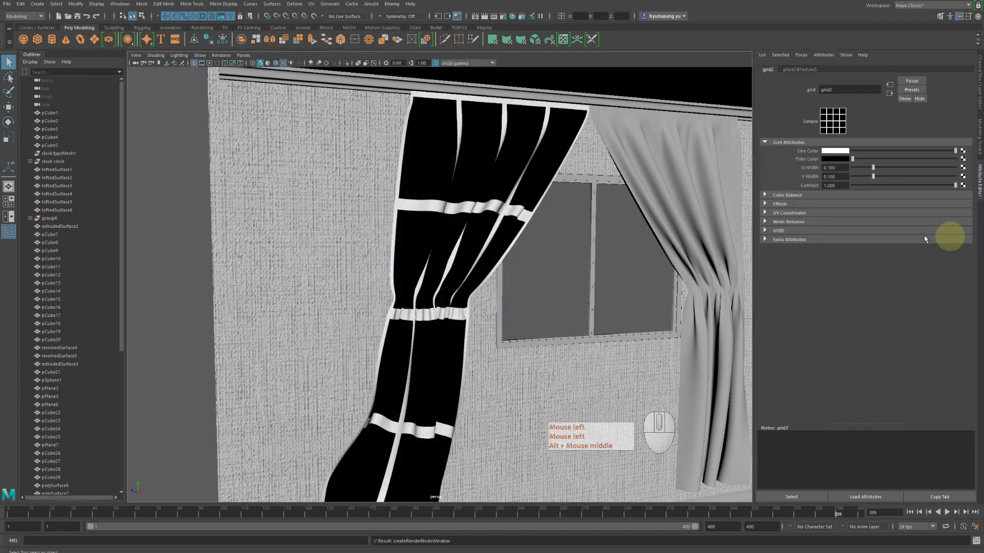
# - Set the Repeat UV of the curtain's Grid texture to 1 by 1
pyautogui.keyDown('alt'); pyautogui.moveTo(582, 308); pyautogui.dragTo(643, 236, button='middle'); pyautogui.keyUp('alt')
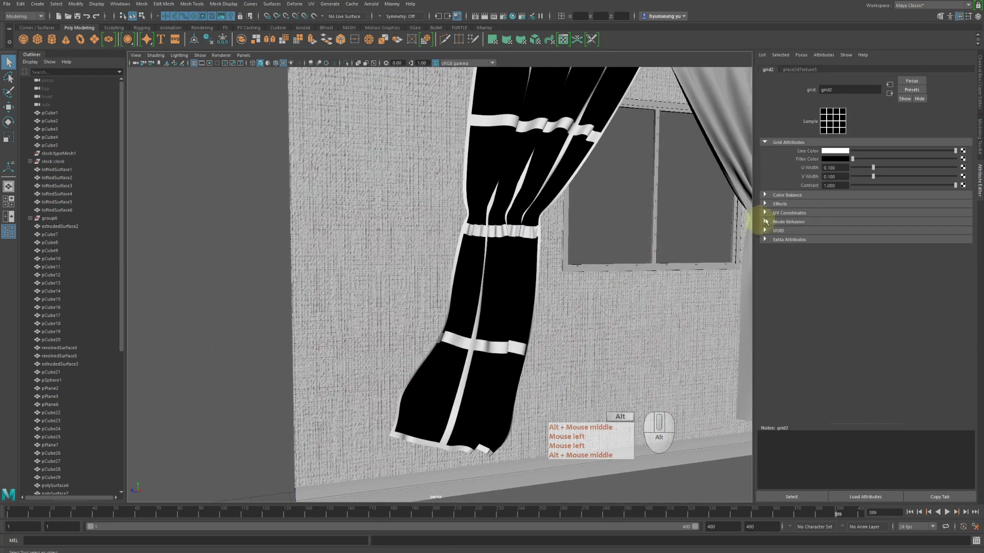
pyautogui.click(793, 70)
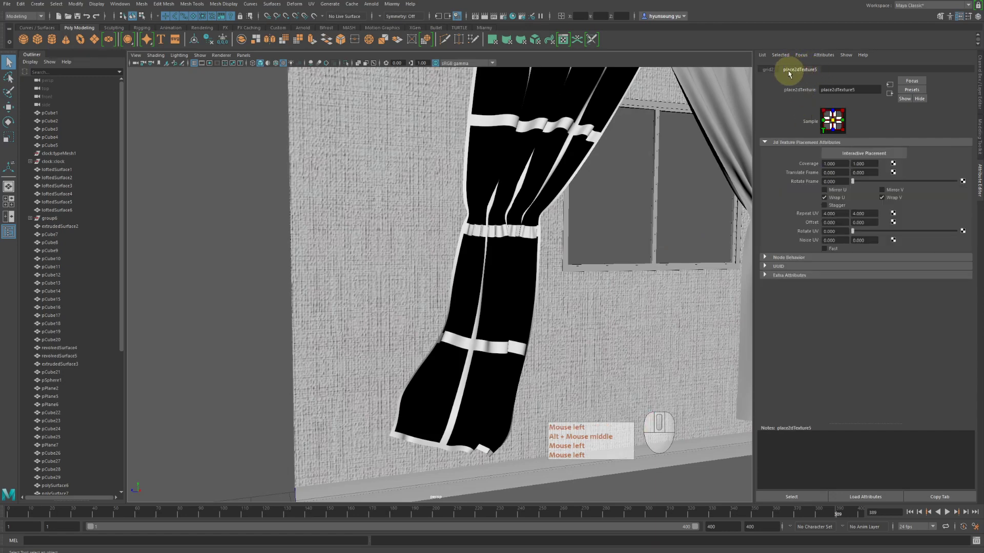
pyautogui.moveTo(825, 213); pyautogui.dragTo(773, 209)
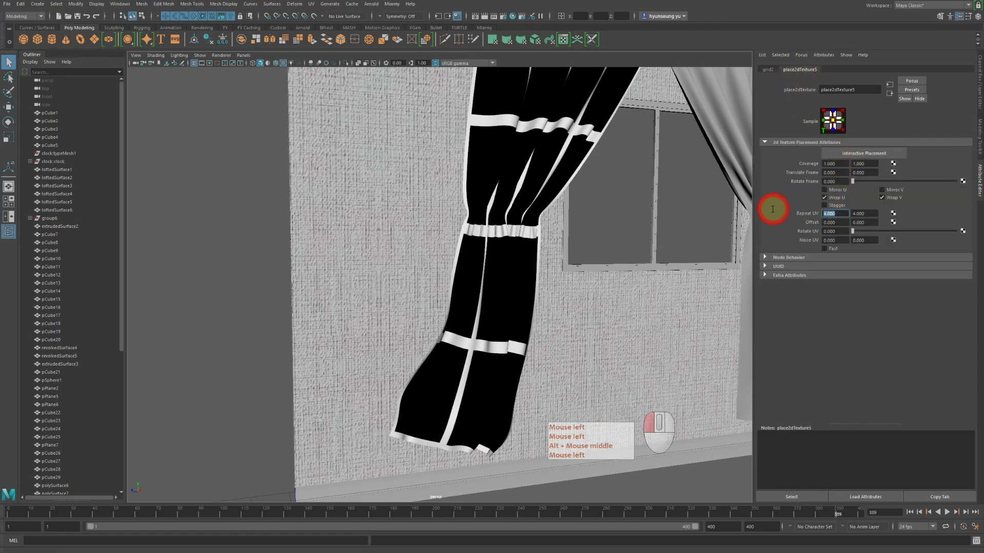
pyautogui.write('1')
pyautogui.press('Return')
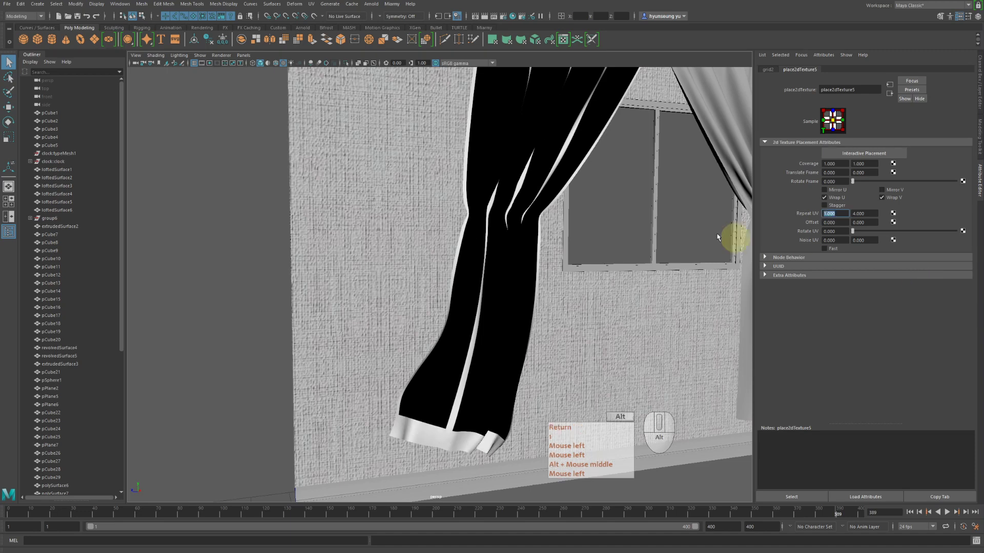
pyautogui.keyDown('alt'); pyautogui.moveTo(740, 235); pyautogui.dragTo(640, 308, button='middle'); pyautogui.keyUp('alt')
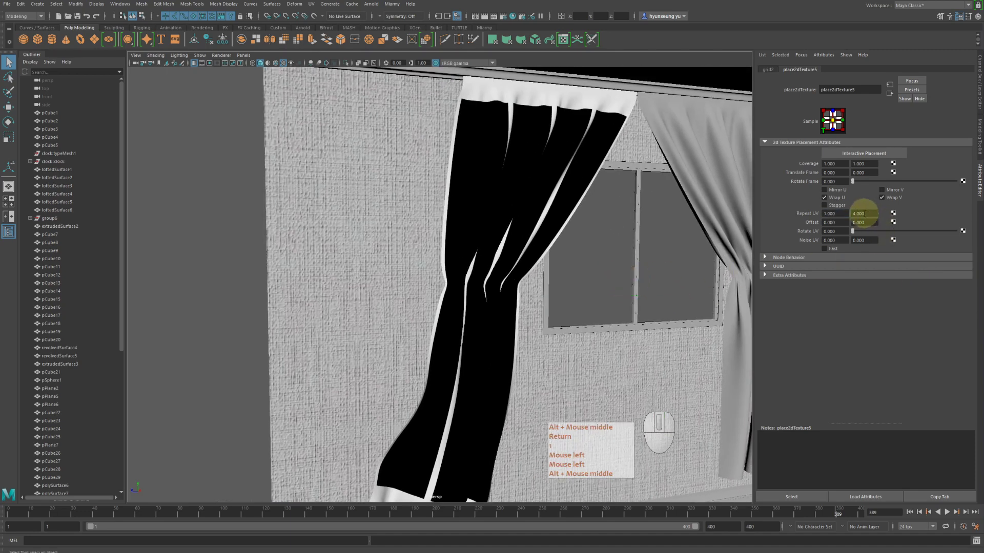
pyautogui.moveTo(864, 214); pyautogui.dragTo(820, 215)
pyautogui.write('0')
pyautogui.press('Return')
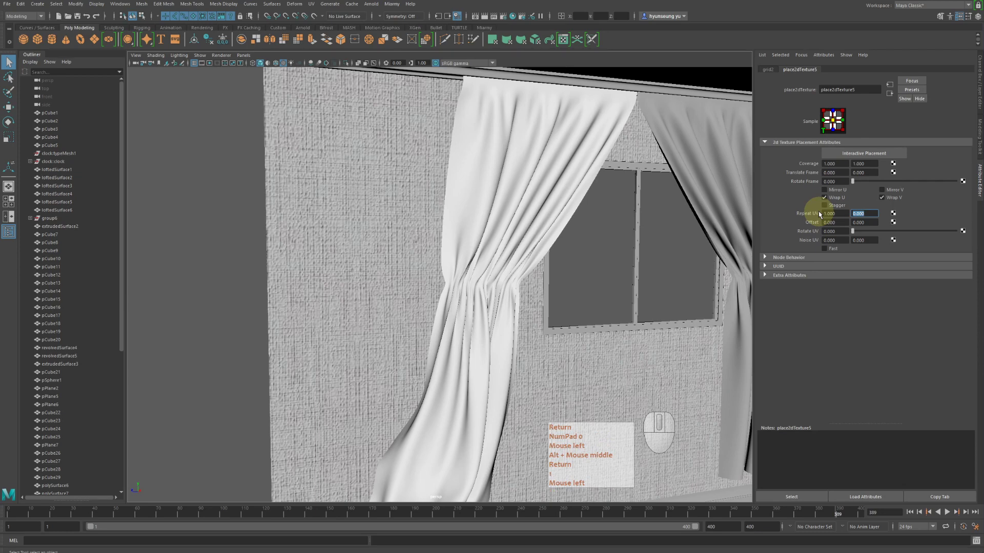
pyautogui.write('1')
pyautogui.press('Return')
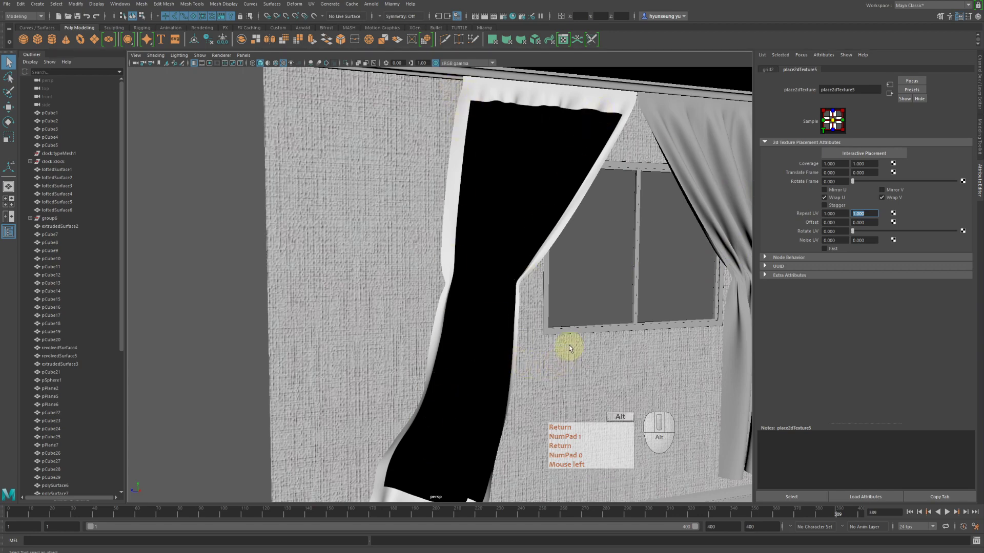
# - Reduce the V Width of the curtain's Grid texture to 0
pyautogui.keyDown('alt'); pyautogui.moveTo(569, 348); pyautogui.dragTo(617, 281, button='middle'); pyautogui.keyUp('alt')
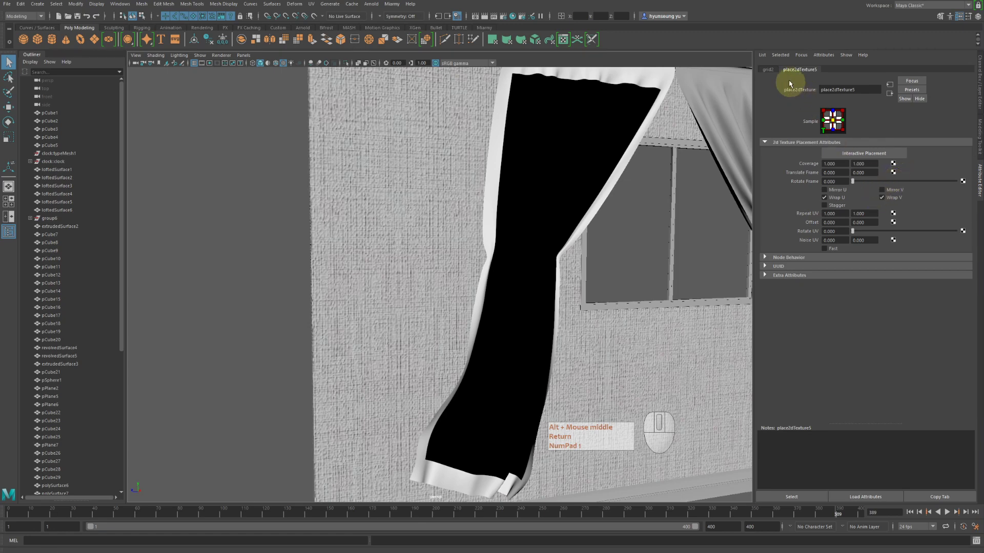
pyautogui.click(768, 69)
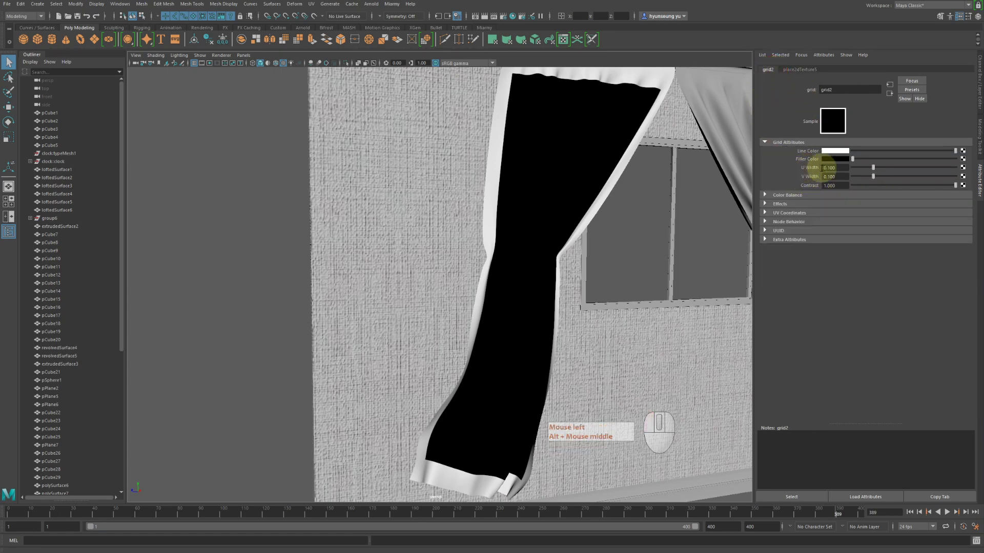
pyautogui.moveTo(873, 176); pyautogui.dragTo(844, 176)
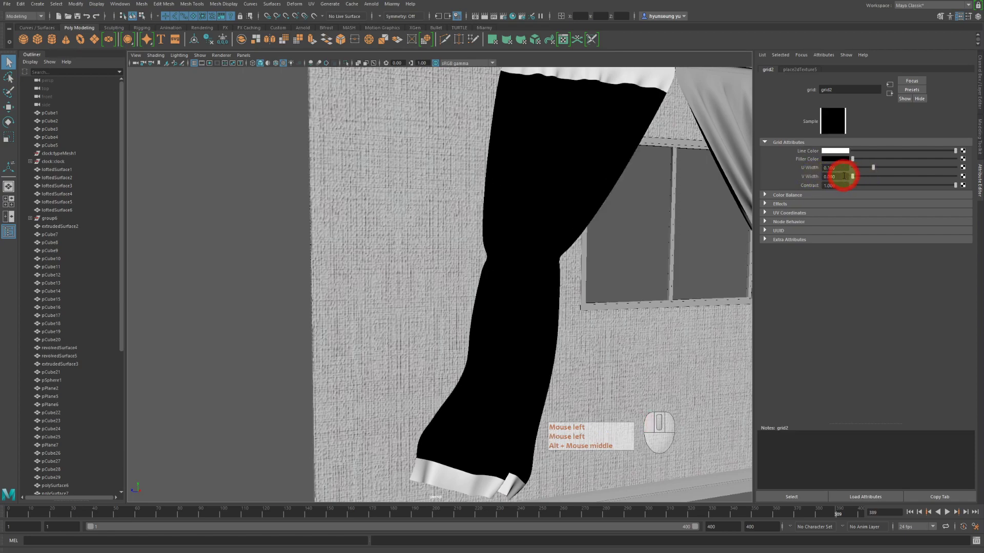
# - Examine the curtain's white trim bands and black body from several angles
pyautogui.keyDown('alt'); pyautogui.moveTo(596, 248); pyautogui.dragTo(533, 380, button='middle'); pyautogui.keyUp('alt')
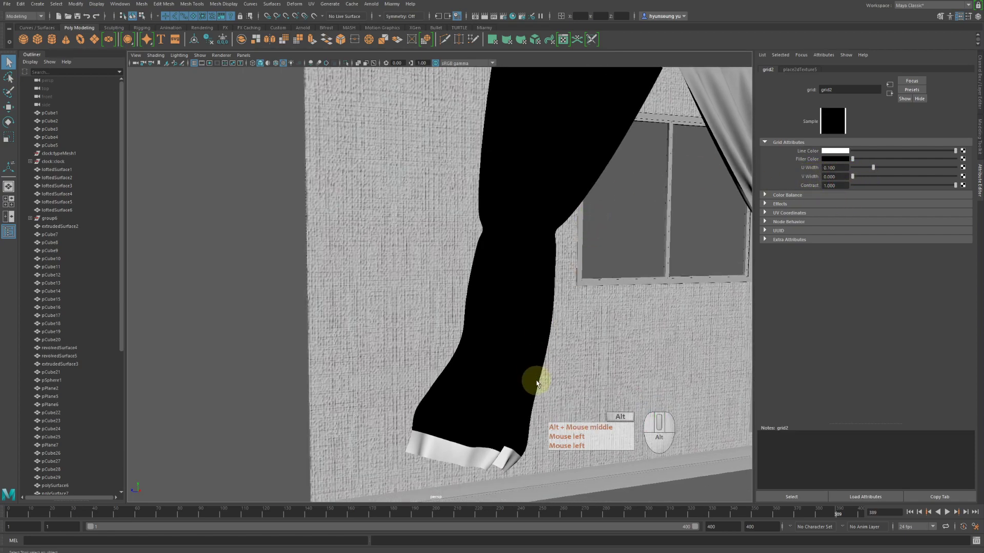
pyautogui.keyDown('alt'); pyautogui.moveTo(533, 380); pyautogui.dragTo(549, 308); pyautogui.keyUp('alt')
pyautogui.keyDown('alt'); pyautogui.moveTo(548, 307); pyautogui.dragTo(520, 81, button='middle'); pyautogui.keyUp('alt')
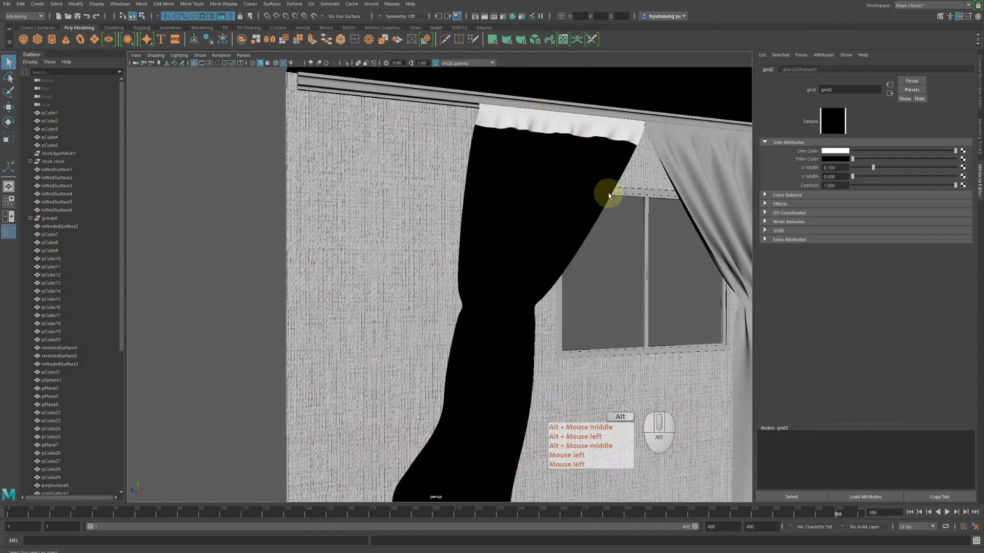
pyautogui.keyDown('alt'); pyautogui.moveTo(603, 191); pyautogui.dragTo(559, 155, button='middle'); pyautogui.keyUp('alt')
pyautogui.keyDown('alt'); pyautogui.moveTo(560, 155); pyautogui.dragTo(471, 154, button='right'); pyautogui.keyUp('alt')
pyautogui.keyDown('alt'); pyautogui.moveTo(472, 153); pyautogui.dragTo(517, 158); pyautogui.keyUp('alt')
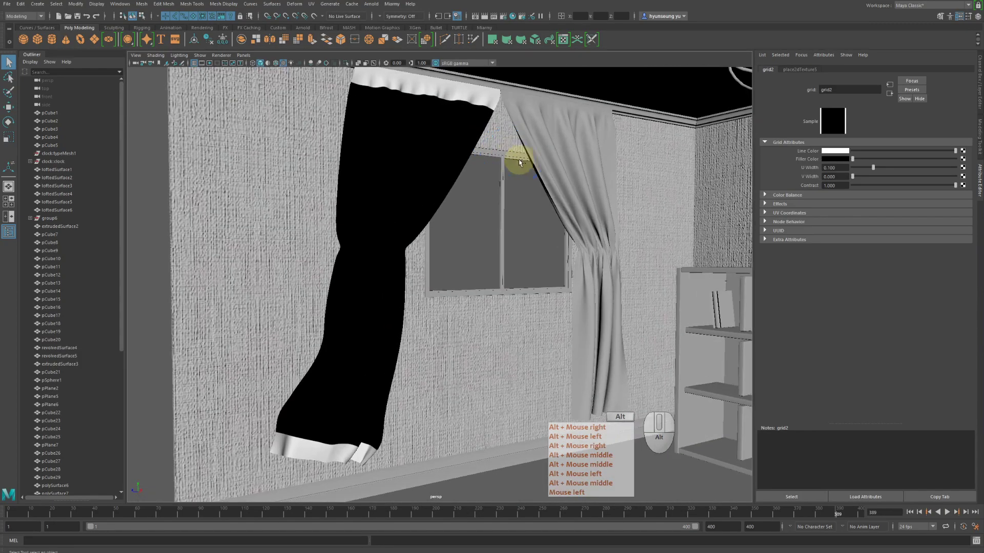
pyautogui.keyDown('alt'); pyautogui.moveTo(518, 158); pyautogui.dragTo(512, 139, button='right'); pyautogui.keyUp('alt')
pyautogui.keyDown('alt'); pyautogui.moveTo(512, 138); pyautogui.dragTo(512, 121, button='middle'); pyautogui.keyUp('alt')
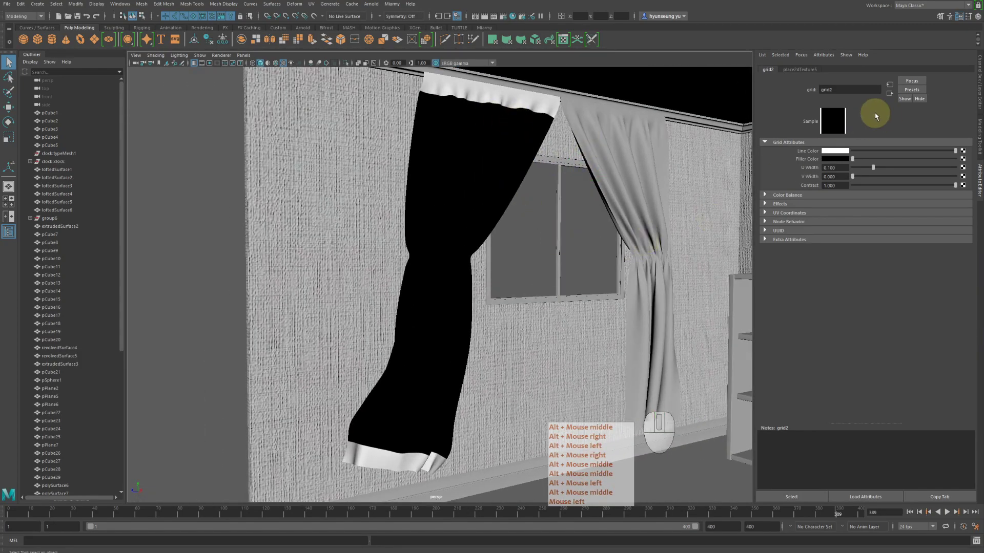
pyautogui.keyDown('alt'); pyautogui.moveTo(553, 189); pyautogui.dragTo(610, 185, button='middle'); pyautogui.keyUp('alt')
pyautogui.keyDown('alt'); pyautogui.moveTo(610, 184); pyautogui.dragTo(505, 94); pyautogui.keyUp('alt')
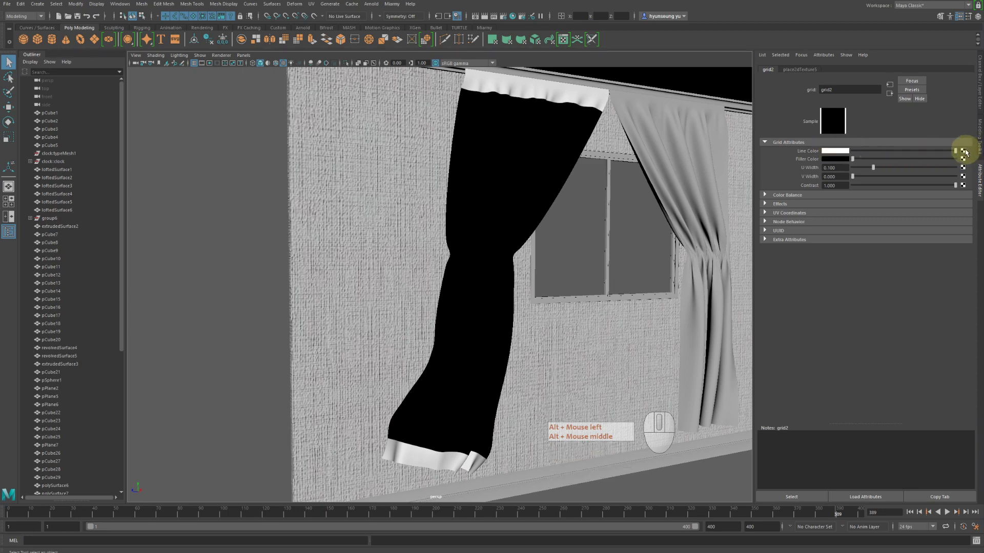
# - Map a Cloth texture to the Line Color of the curtain's Grid texture and darken its U Color and V Color to grey
pyautogui.click(964, 152)
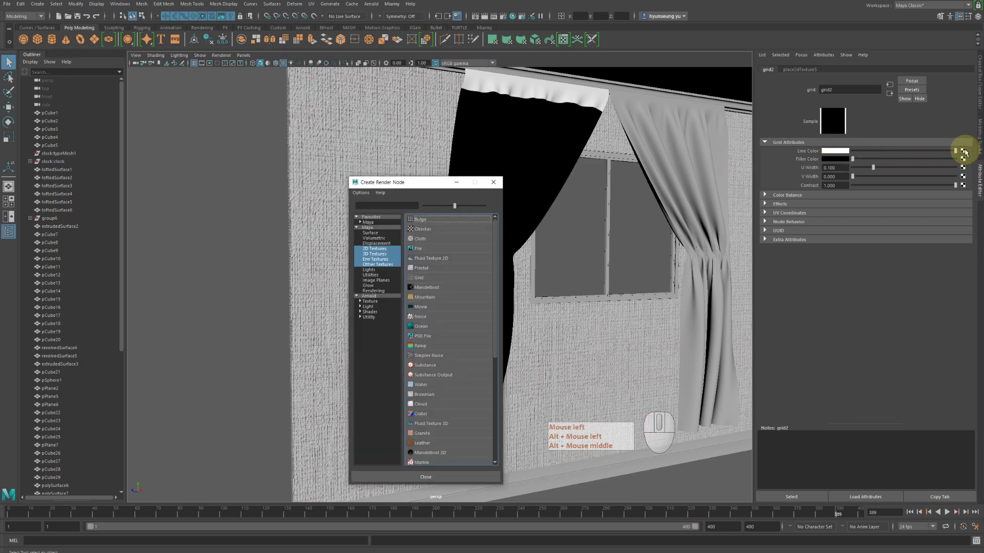
pyautogui.click(434, 240)
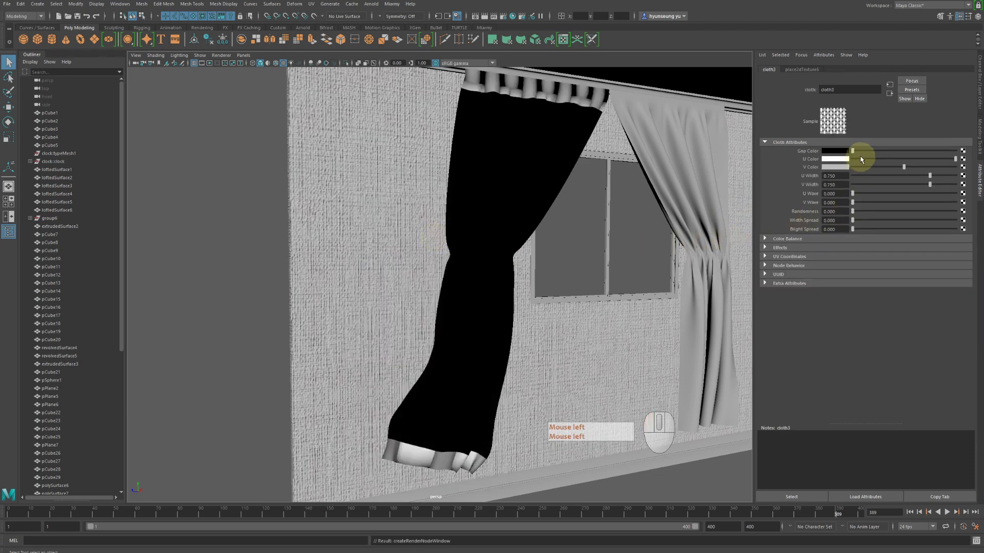
pyautogui.moveTo(896, 159); pyautogui.dragTo(881, 168)
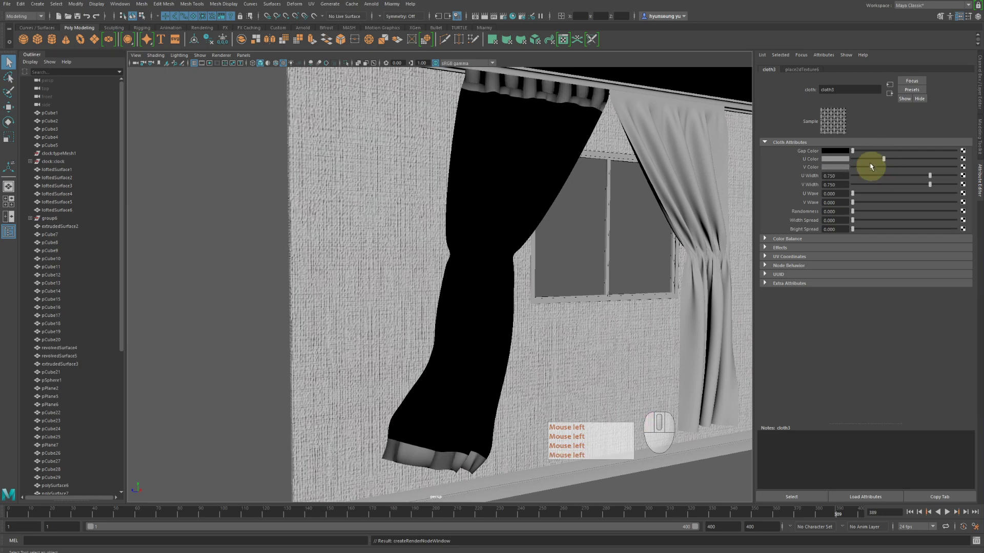
# - Set the Repeat UV of the trim's Cloth texture to 200 by 200
pyautogui.click(807, 68)
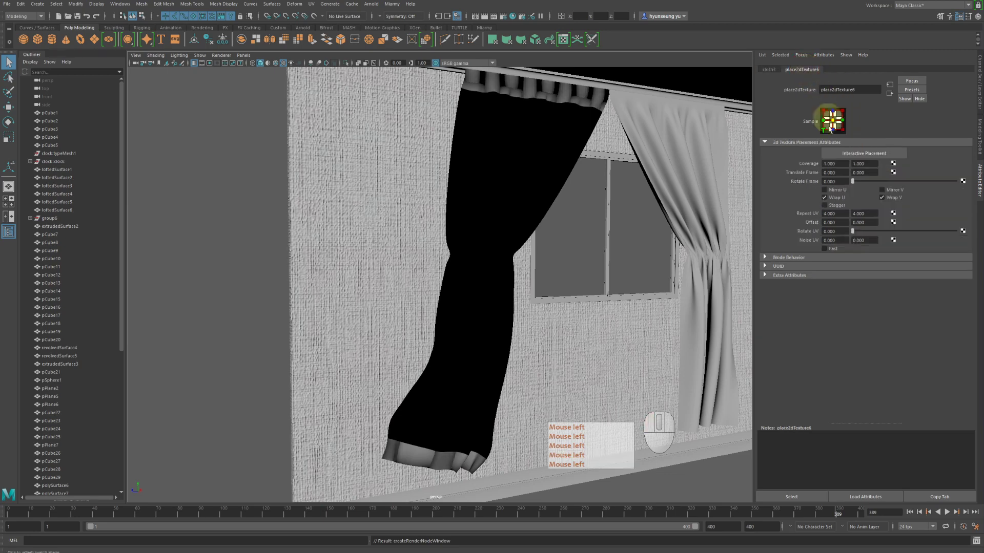
pyautogui.click(838, 212)
pyautogui.write('200')
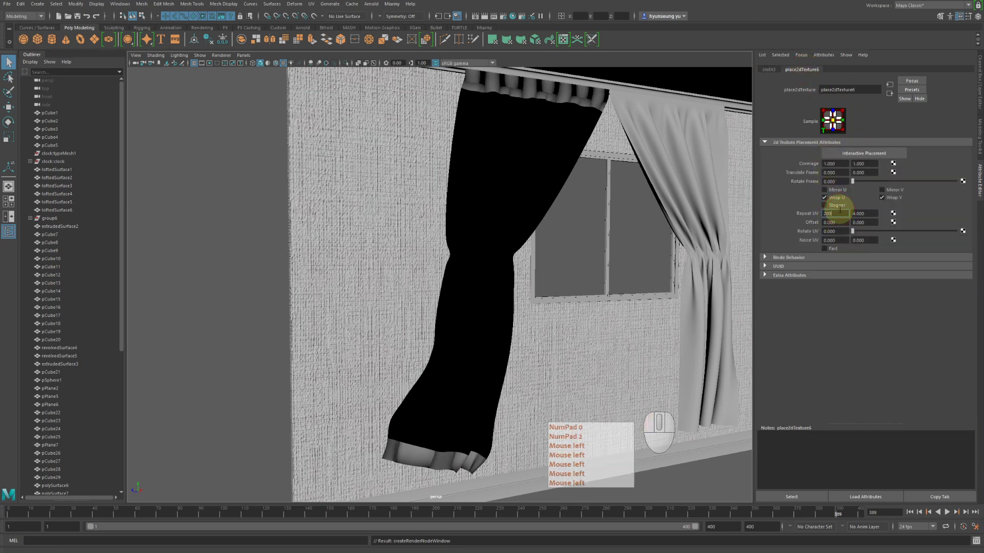
pyautogui.press('Tab')
pyautogui.write('200')
pyautogui.press('Return')
pyautogui.keyDown('alt'); pyautogui.moveTo(686, 208); pyautogui.dragTo(567, 219); pyautogui.keyUp('alt')
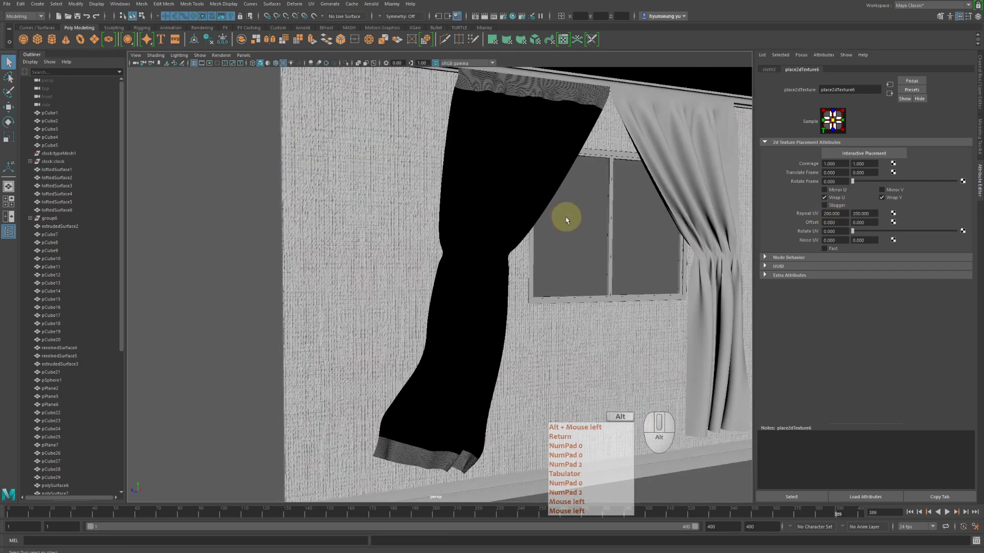
# - Return to the curtain's Grid texture and map a Cloth texture to its Filler Color
pyautogui.click(889, 94)
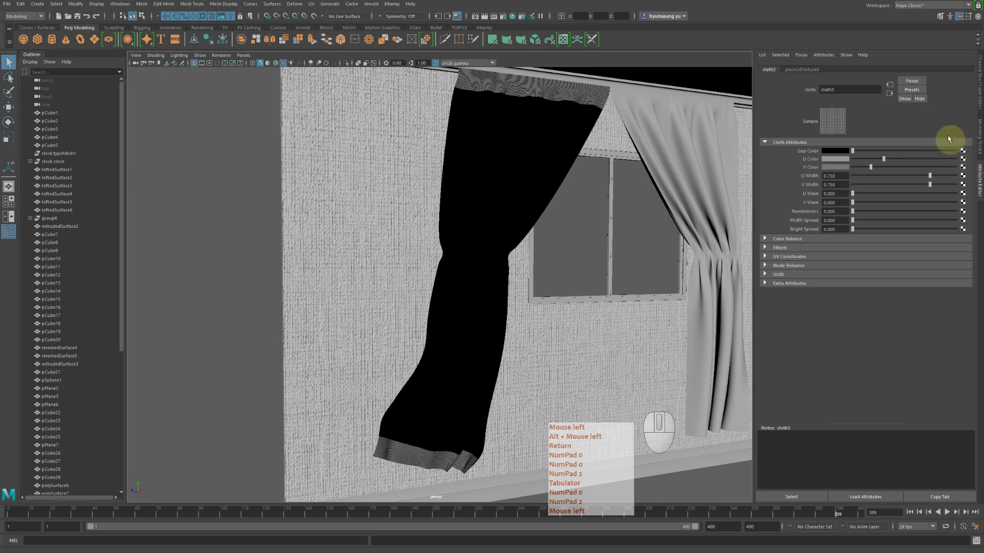
pyautogui.click(891, 95)
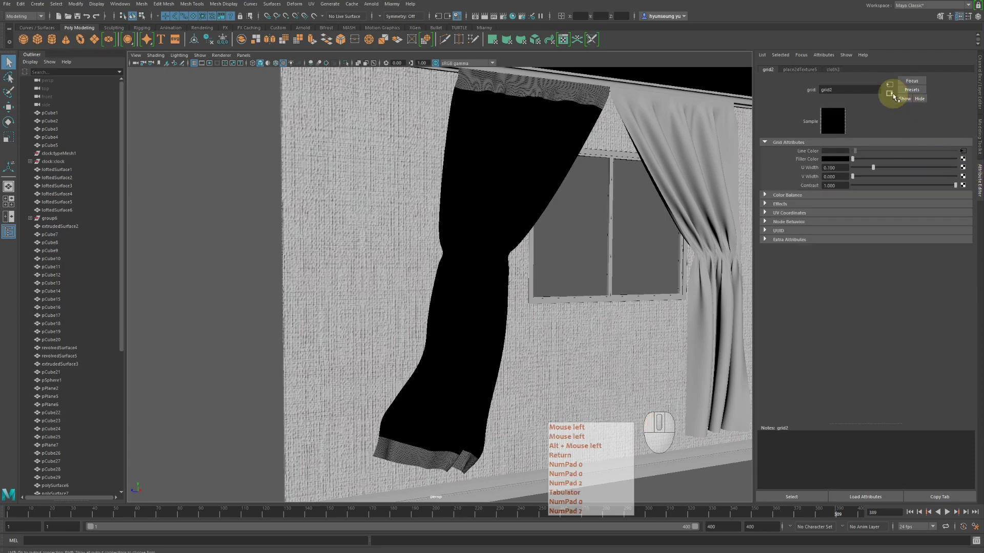
pyautogui.click(962, 160)
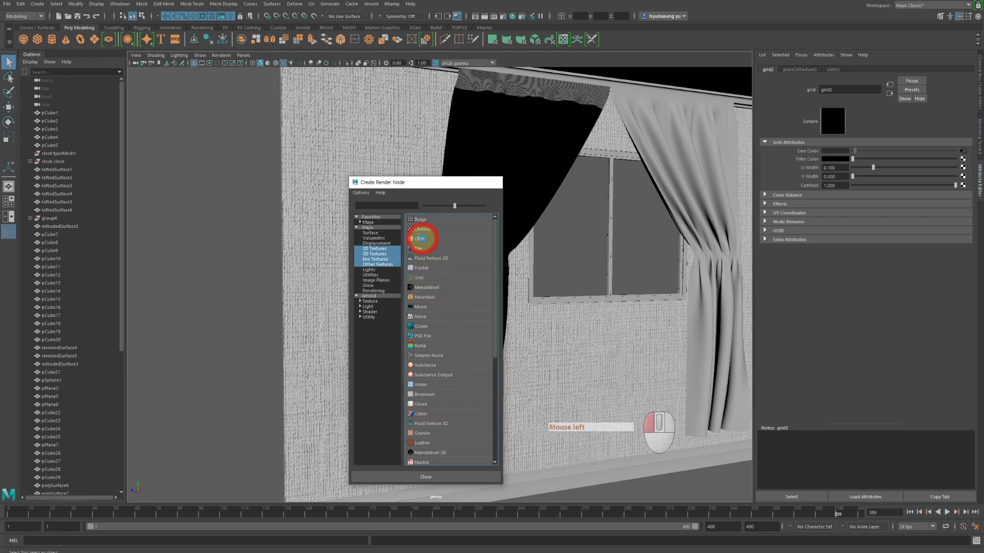
pyautogui.click(420, 238)
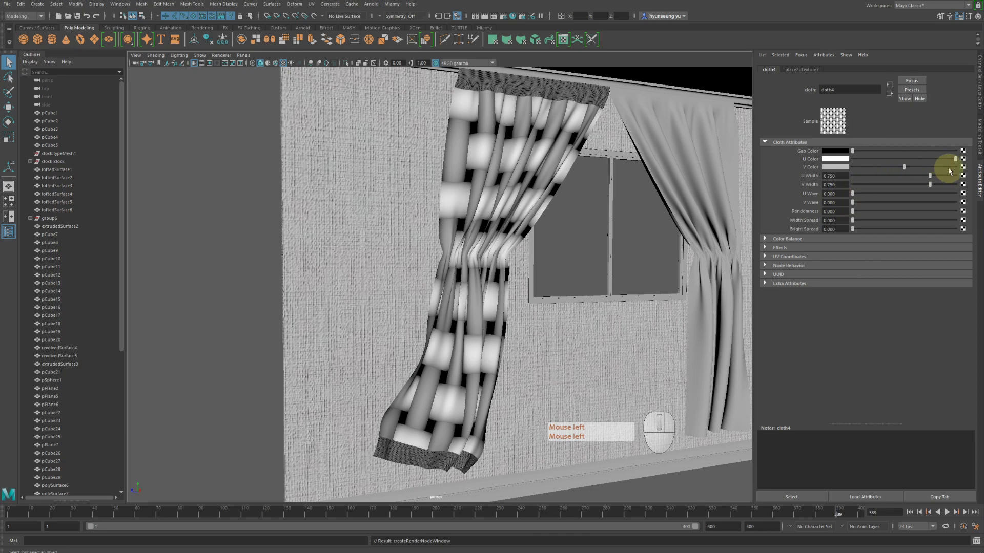
# - Color the filler Cloth texture's U Color muted yellow and its V Color a slightly darker shade of the same yellow
pyautogui.click(839, 163)
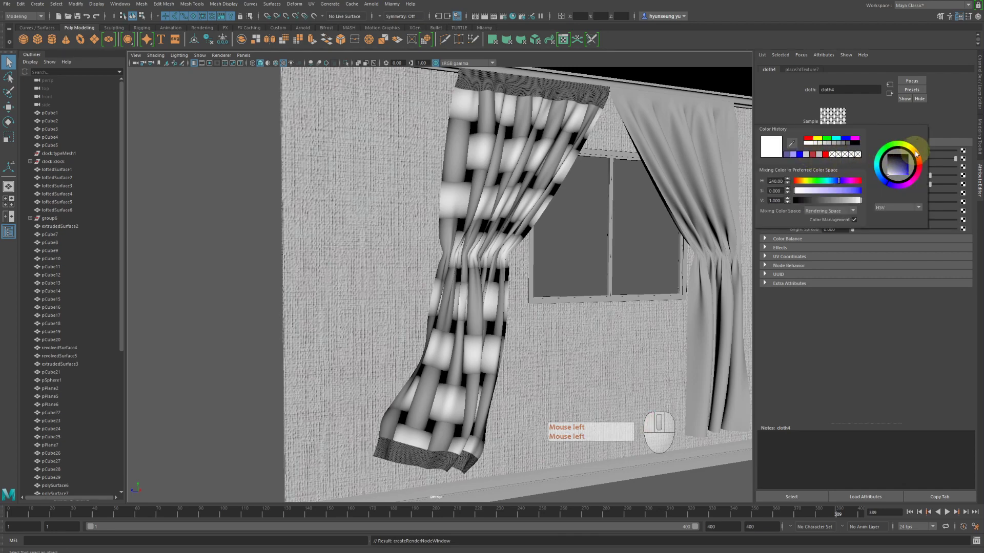
pyautogui.click(916, 155)
pyautogui.click(901, 177)
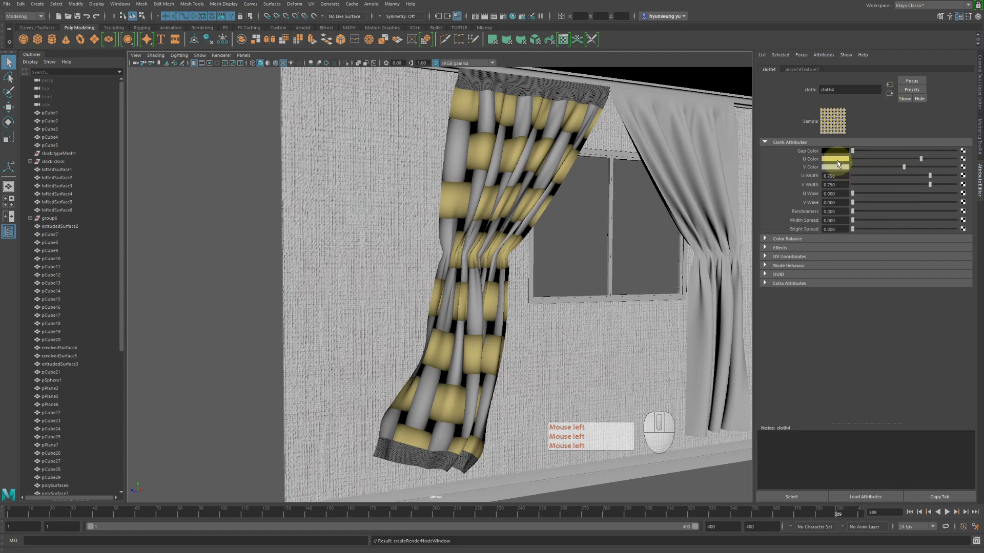
pyautogui.click(837, 166)
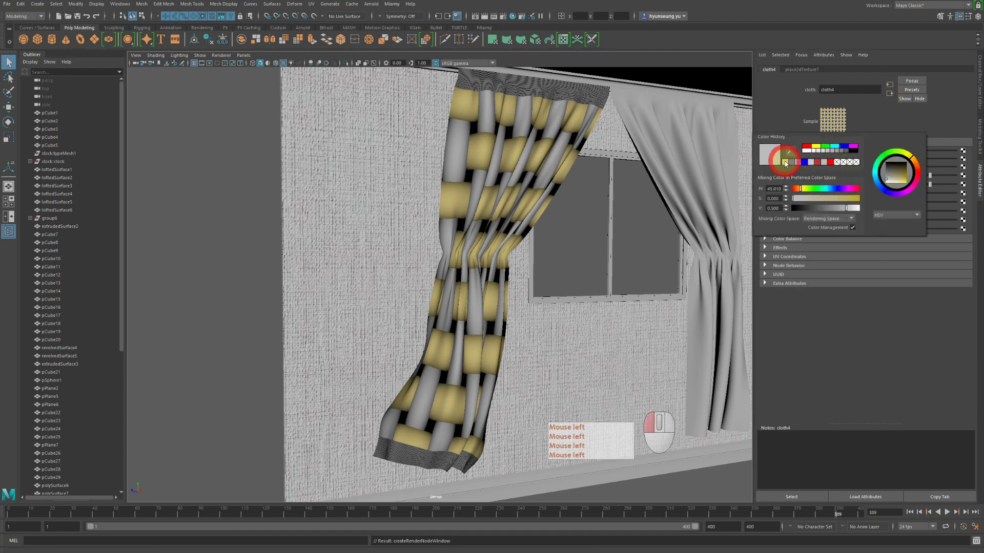
pyautogui.click(785, 162)
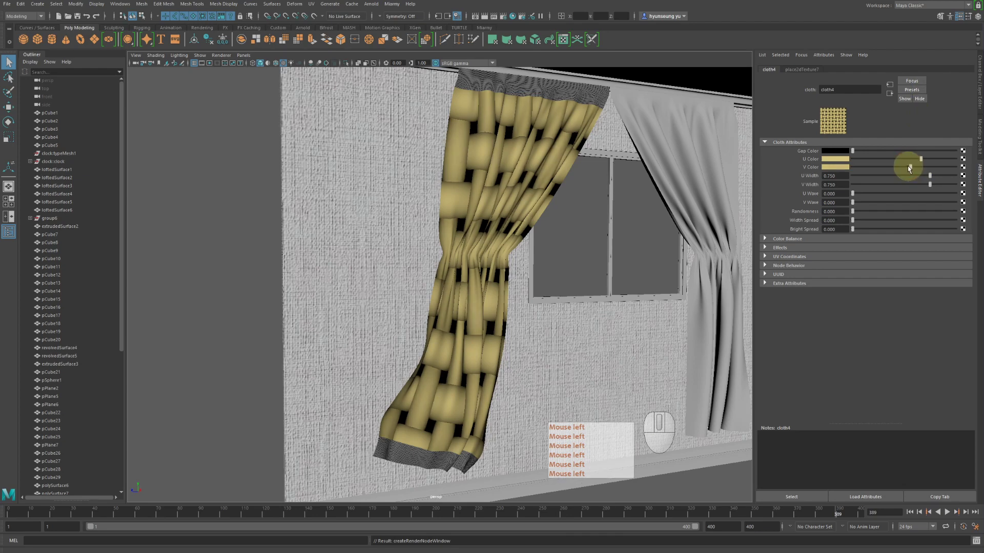
pyautogui.click(905, 167)
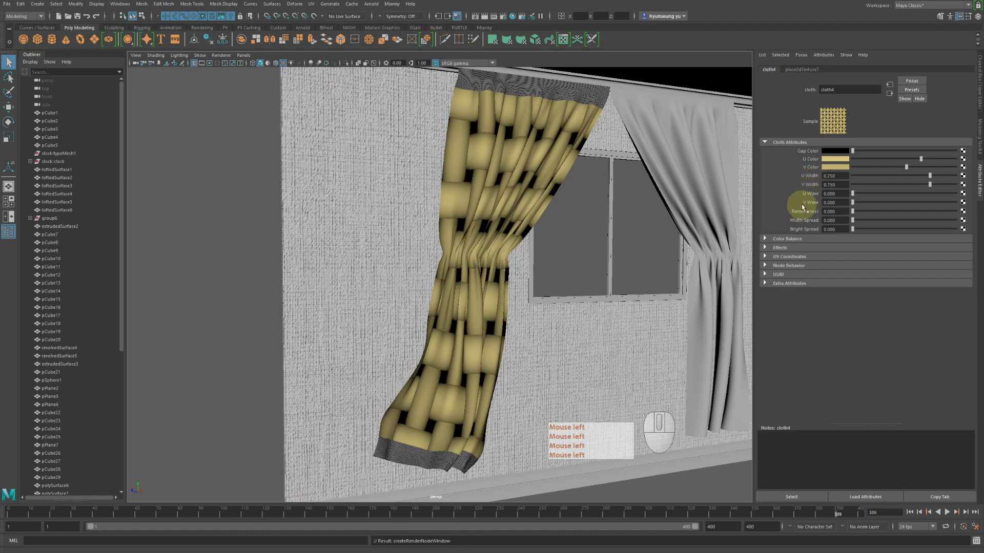
# - Set the filler Cloth texture's Bright Spread to about 0.375, Width Spread to 0.202, U Width to 0.644 and V Width to 0.668
pyautogui.click(891, 229)
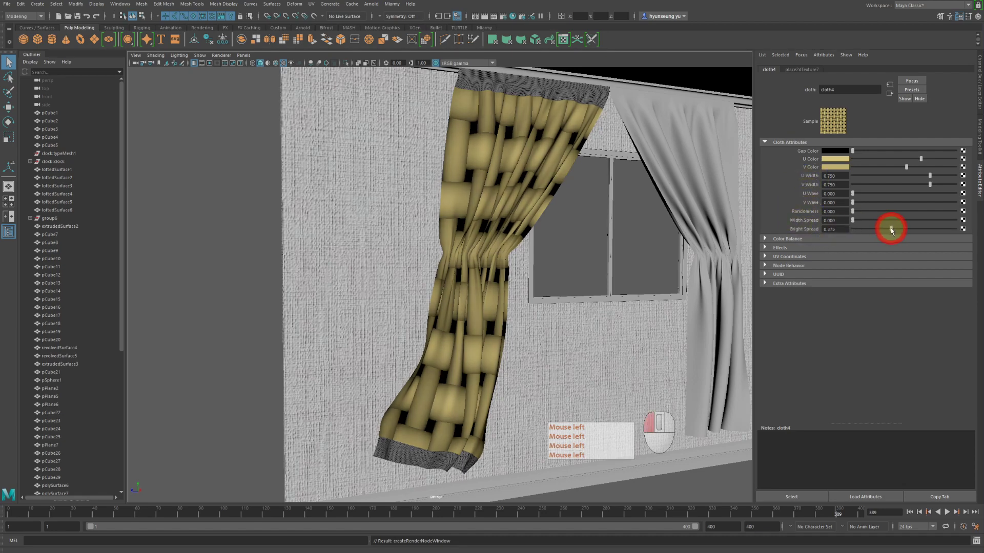
pyautogui.click(873, 221)
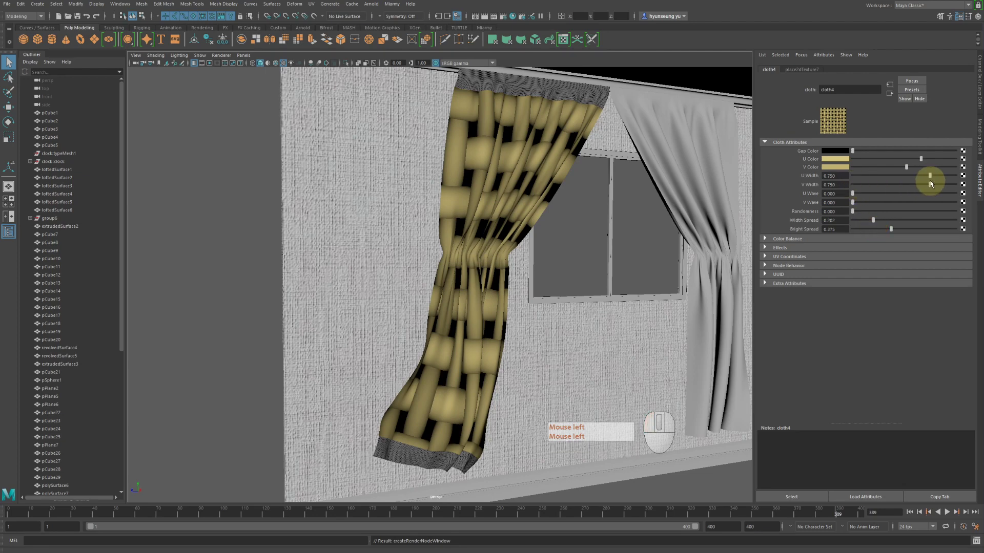
pyautogui.click(948, 176)
pyautogui.click(948, 184)
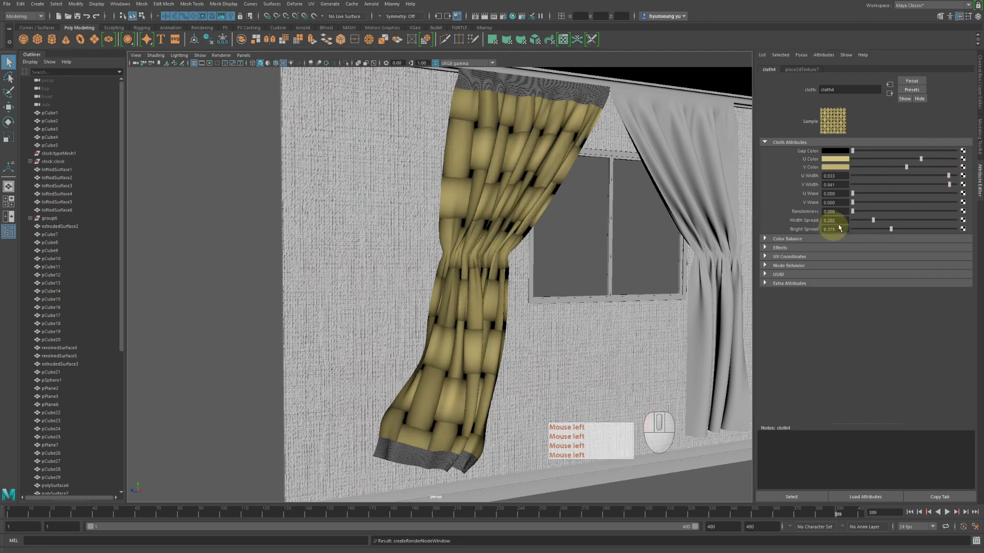
pyautogui.click(919, 175)
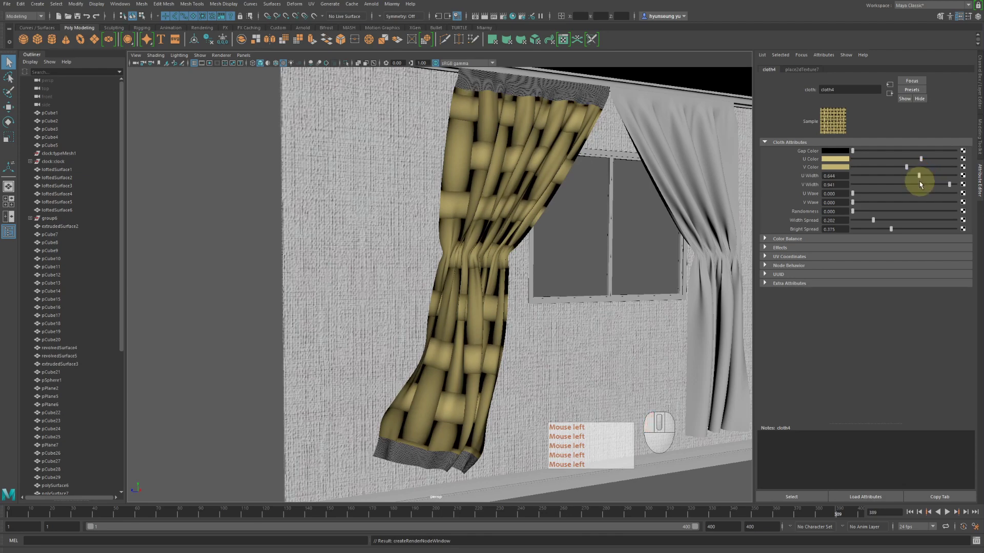
pyautogui.click(921, 184)
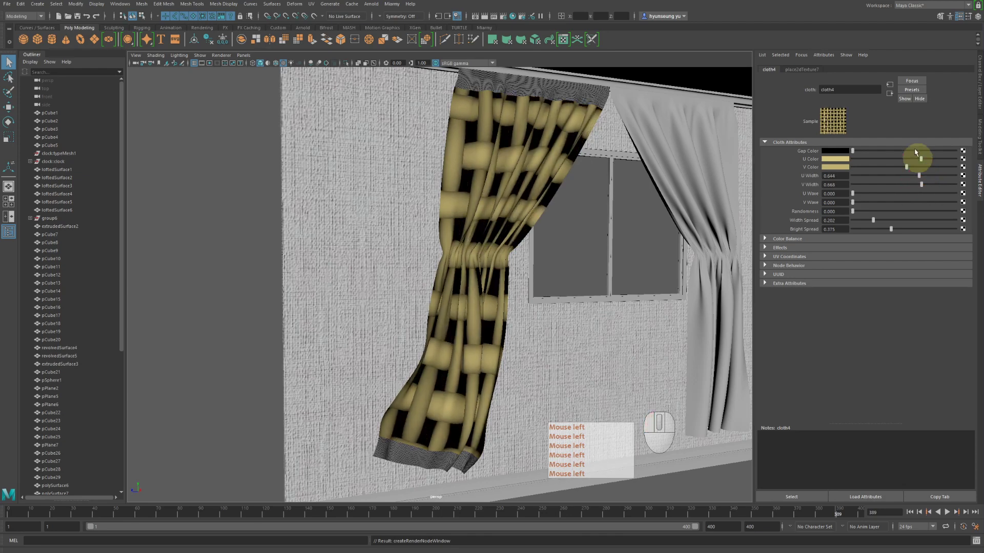
# - Set the Repeat UV of the filler Cloth texture to 100 by 100
pyautogui.click(797, 70)
pyautogui.click(835, 213)
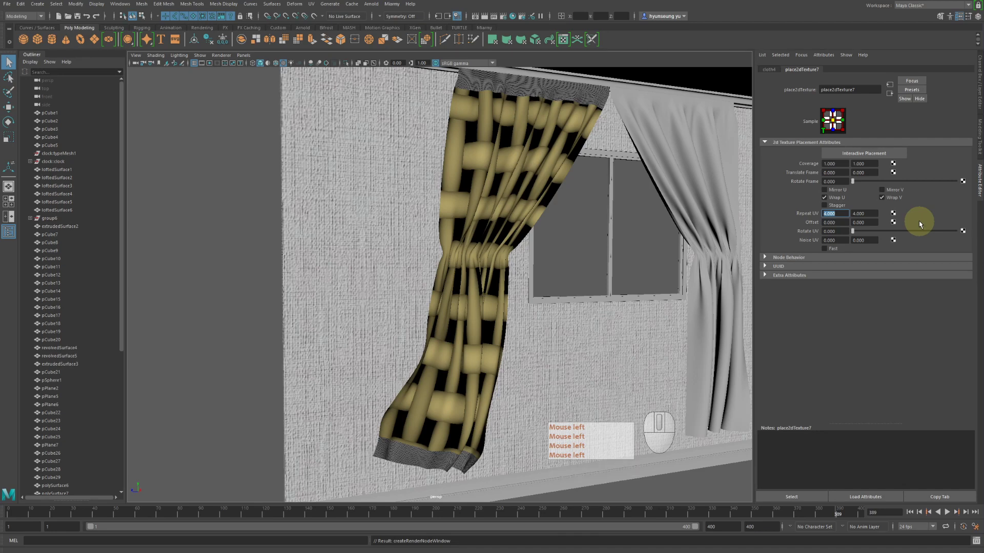
pyautogui.write('100')
pyautogui.press('Tab')
pyautogui.write('100')
pyautogui.press('Return')
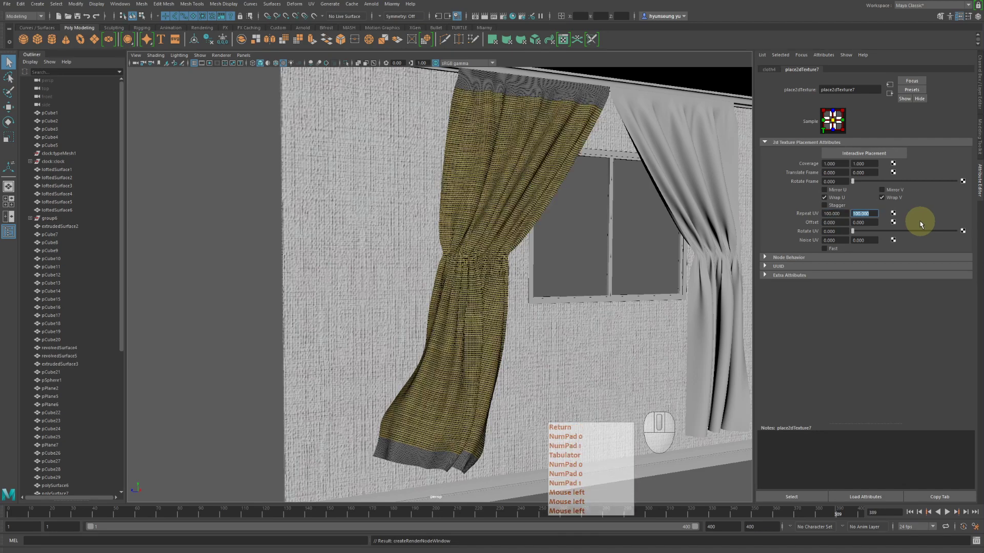
# - Set the Repeat UV of the filler Cloth texture to 50 by 50
pyautogui.click(835, 213)
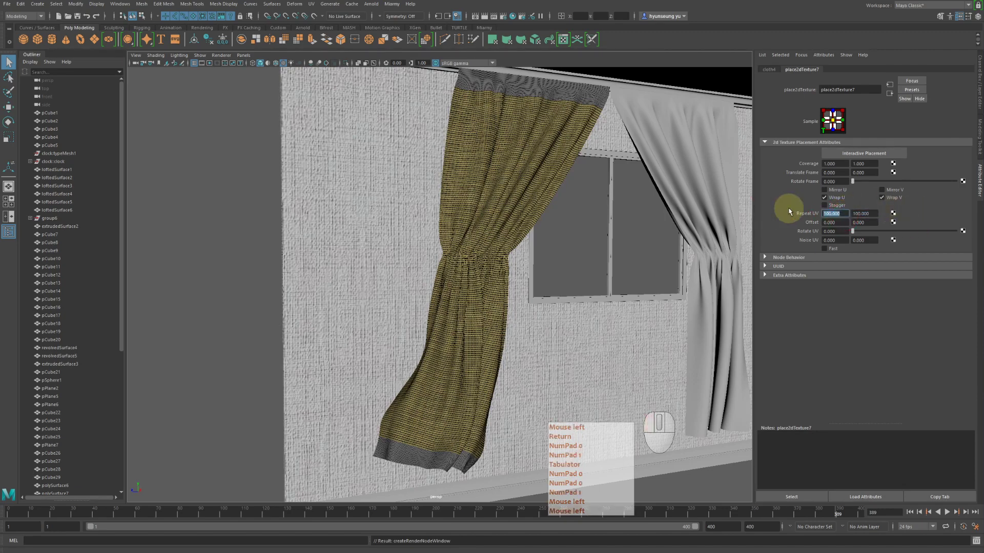
pyautogui.write('50')
pyautogui.press('Tab')
pyautogui.write('50')
pyautogui.press('Return')
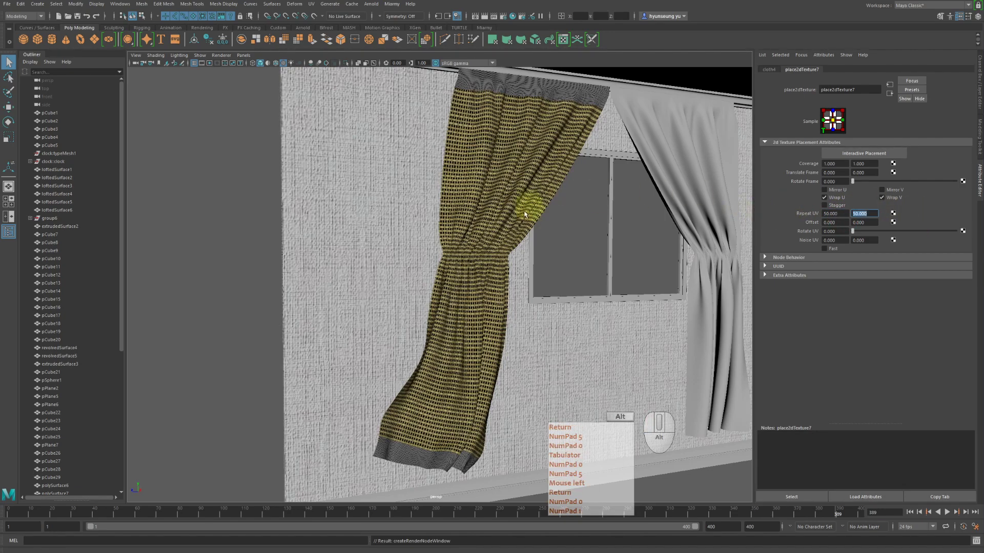
# - Examine the curtain's yellow weave and grey hem up close, and return to the attributes of the curtain's Grid texture
pyautogui.keyDown('alt'); pyautogui.moveTo(528, 210); pyautogui.dragTo(554, 187, button='middle'); pyautogui.keyUp('alt')
pyautogui.keyDown('alt'); pyautogui.moveTo(556, 197); pyautogui.dragTo(683, 216, button='right'); pyautogui.keyUp('alt')
pyautogui.moveTo(574, 248)
pyautogui.keyDown('alt'); pyautogui.mouseDown(button='middle')
pyautogui.moveTo(588, 246)
pyautogui.moveTo(577, 246)
pyautogui.mouseUp(button='middle'); pyautogui.keyUp('alt')
pyautogui.keyDown('alt'); pyautogui.moveTo(578, 246); pyautogui.dragTo(473, 225, button='right'); pyautogui.keyUp('alt')
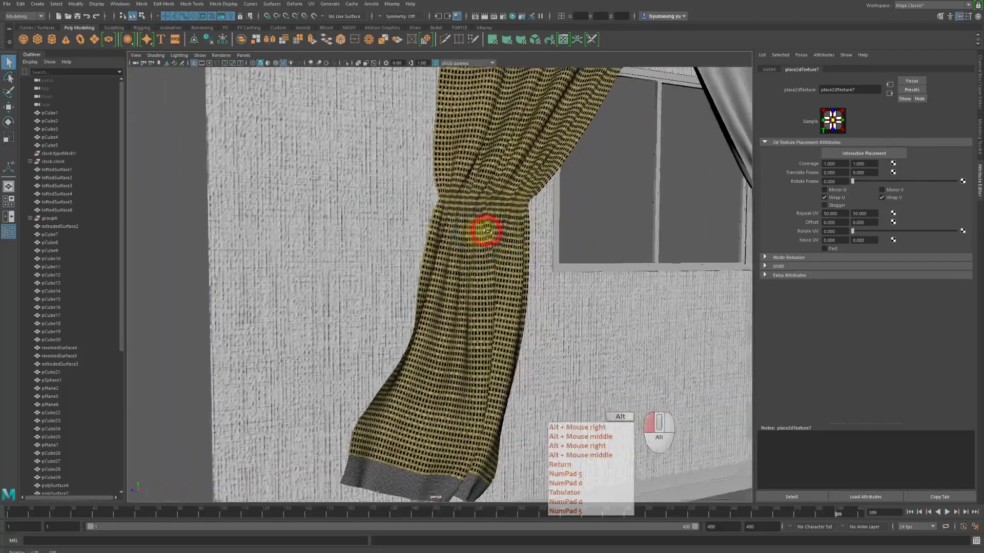
pyautogui.keyDown('alt'); pyautogui.moveTo(473, 226); pyautogui.dragTo(525, 185); pyautogui.keyUp('alt')
pyautogui.keyDown('alt'); pyautogui.moveTo(525, 186); pyautogui.dragTo(537, 197, button='right'); pyautogui.keyUp('alt')
pyautogui.keyDown('alt'); pyautogui.moveTo(538, 202); pyautogui.dragTo(541, 207); pyautogui.keyUp('alt')
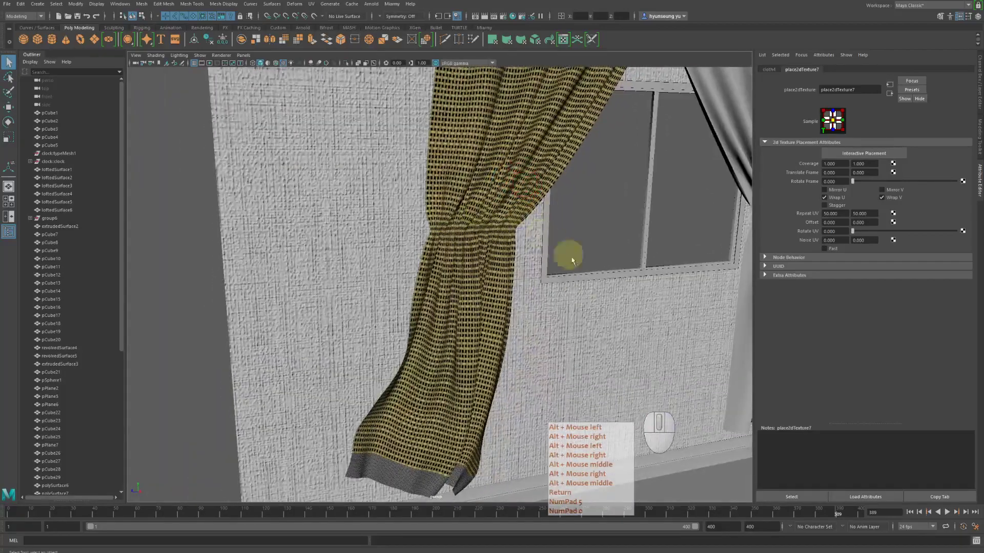
pyautogui.keyDown('alt'); pyautogui.moveTo(556, 271); pyautogui.dragTo(546, 257); pyautogui.keyUp('alt')
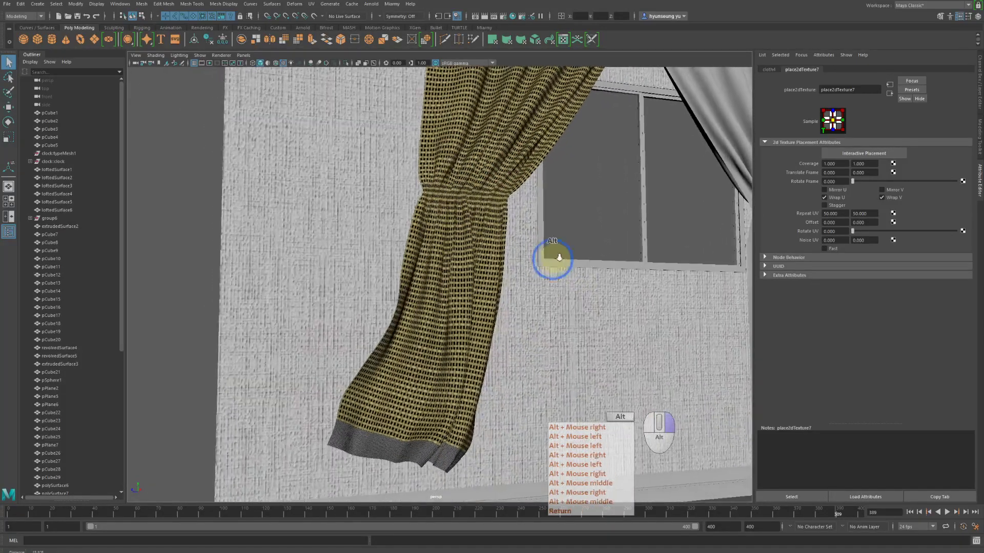
pyautogui.keyDown('alt'); pyautogui.moveTo(556, 256); pyautogui.dragTo(641, 235, button='right'); pyautogui.keyUp('alt')
pyautogui.keyDown('alt'); pyautogui.moveTo(643, 232); pyautogui.dragTo(661, 201, button='middle'); pyautogui.keyUp('alt')
pyautogui.click(890, 93)
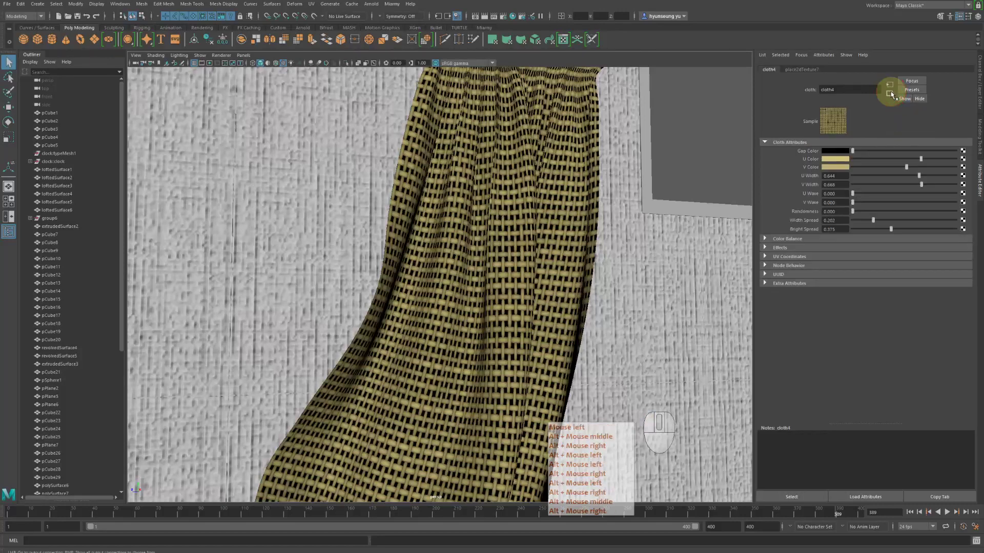
pyautogui.keyDown('alt'); pyautogui.moveTo(567, 279); pyautogui.dragTo(571, 220, button='right'); pyautogui.keyUp('alt')
pyautogui.keyDown('alt'); pyautogui.moveTo(571, 219); pyautogui.dragTo(579, 256, button='middle'); pyautogui.keyUp('alt')
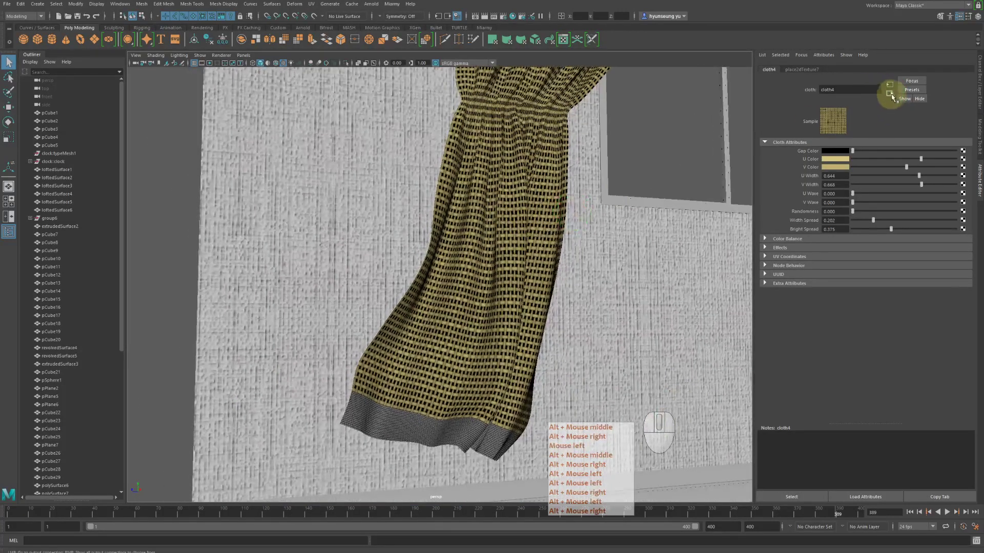
pyautogui.click(890, 93)
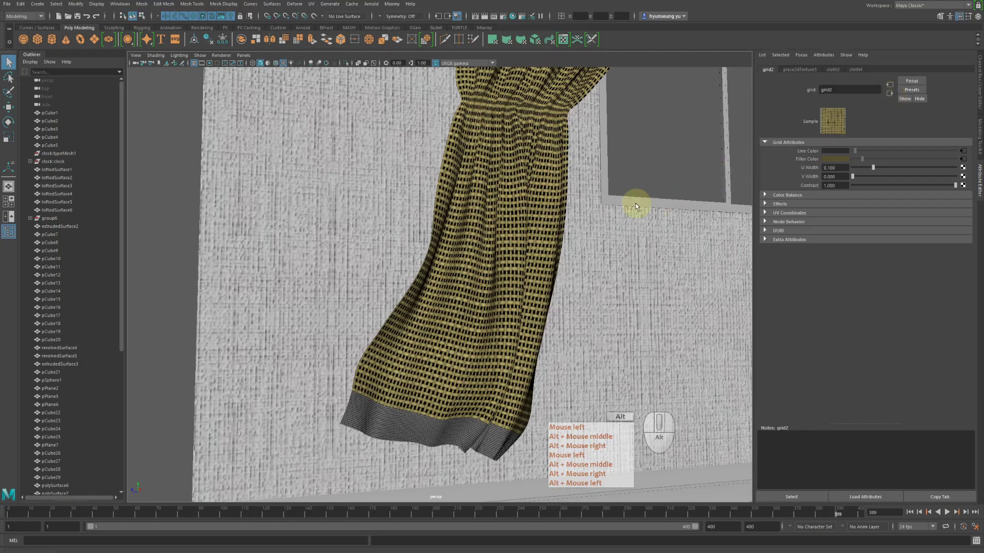
# - Examine the curtain's yellow weave around the gathered waist and display the attributes of its Lambert material
pyautogui.keyDown('alt'); pyautogui.moveTo(636, 203); pyautogui.dragTo(628, 229, button='middle'); pyautogui.keyUp('alt')
pyautogui.keyDown('alt'); pyautogui.moveTo(627, 227); pyautogui.dragTo(639, 206); pyautogui.keyUp('alt')
pyautogui.keyDown('alt'); pyautogui.moveTo(639, 207); pyautogui.dragTo(617, 233, button='middle'); pyautogui.keyUp('alt')
pyautogui.keyDown('alt'); pyautogui.moveTo(616, 233); pyautogui.dragTo(678, 236, button='right'); pyautogui.keyUp('alt')
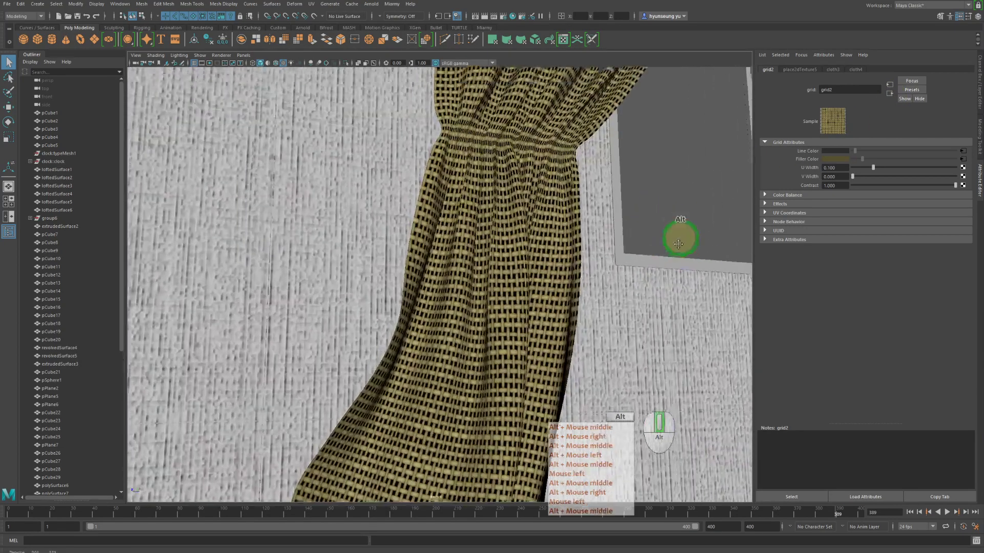
pyautogui.keyDown('alt'); pyautogui.moveTo(678, 235); pyautogui.dragTo(689, 258, button='middle'); pyautogui.keyUp('alt')
pyautogui.click(890, 94)
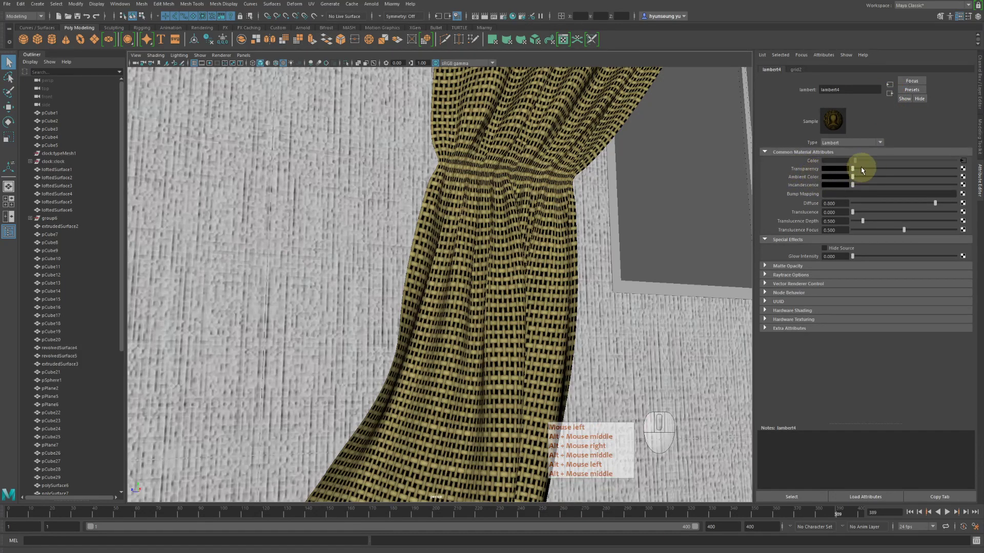
pyautogui.moveTo(861, 168); pyautogui.dragTo(738, 163)
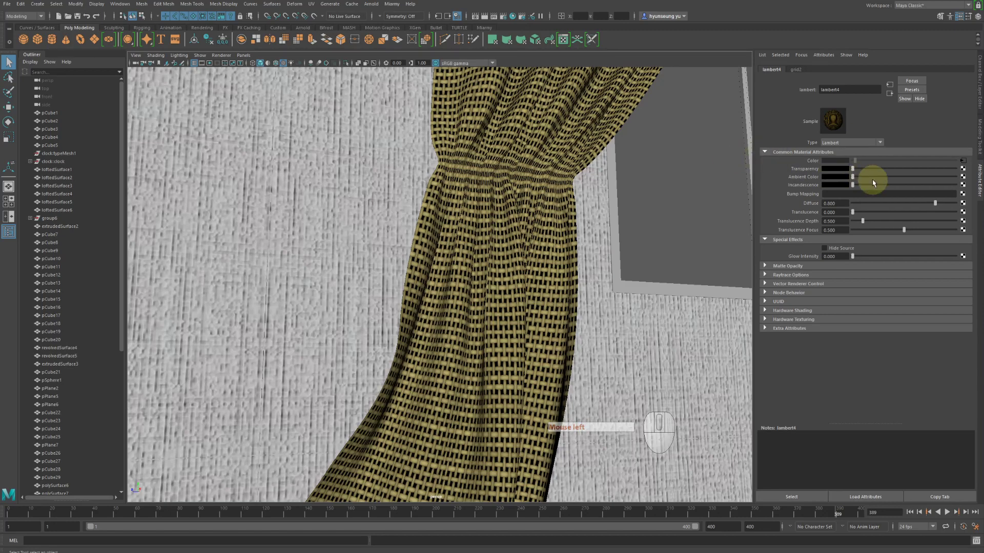
# - Connect a new Grid texture to the Transparency of the curtain's Lambert material
pyautogui.keyDown('alt'); pyautogui.moveTo(641, 255); pyautogui.dragTo(650, 205, button='middle'); pyautogui.keyUp('alt')
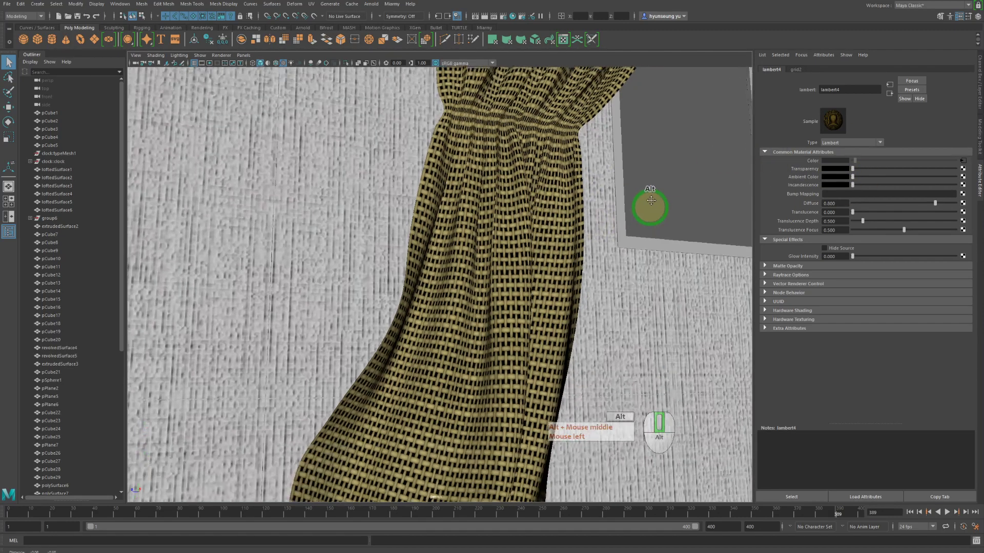
pyautogui.keyDown('alt'); pyautogui.moveTo(650, 204); pyautogui.dragTo(616, 167, button='right'); pyautogui.keyUp('alt')
pyautogui.keyDown('alt'); pyautogui.moveTo(616, 167); pyautogui.dragTo(608, 165, button='middle'); pyautogui.keyUp('alt')
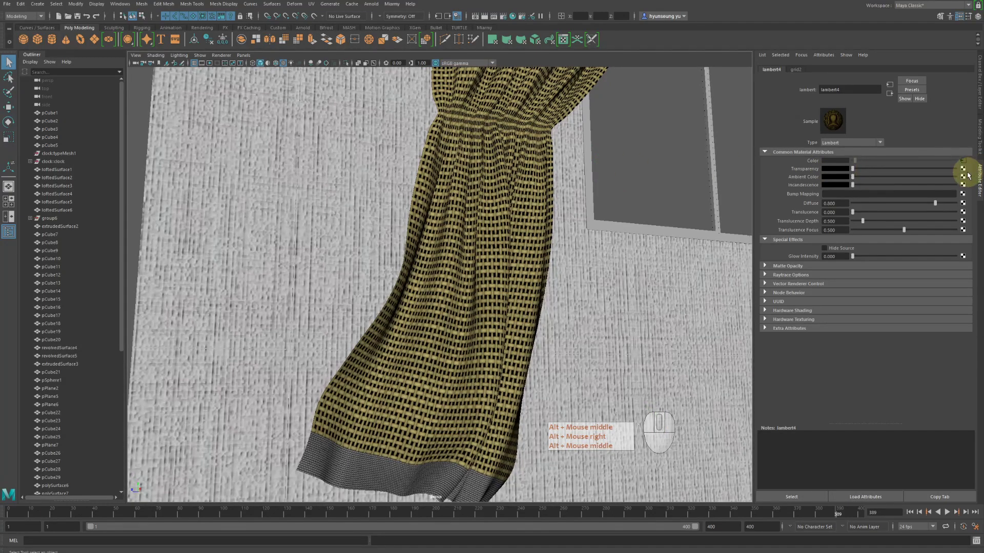
pyautogui.keyDown('alt'); pyautogui.moveTo(541, 280); pyautogui.dragTo(564, 174, button='middle'); pyautogui.keyUp('alt')
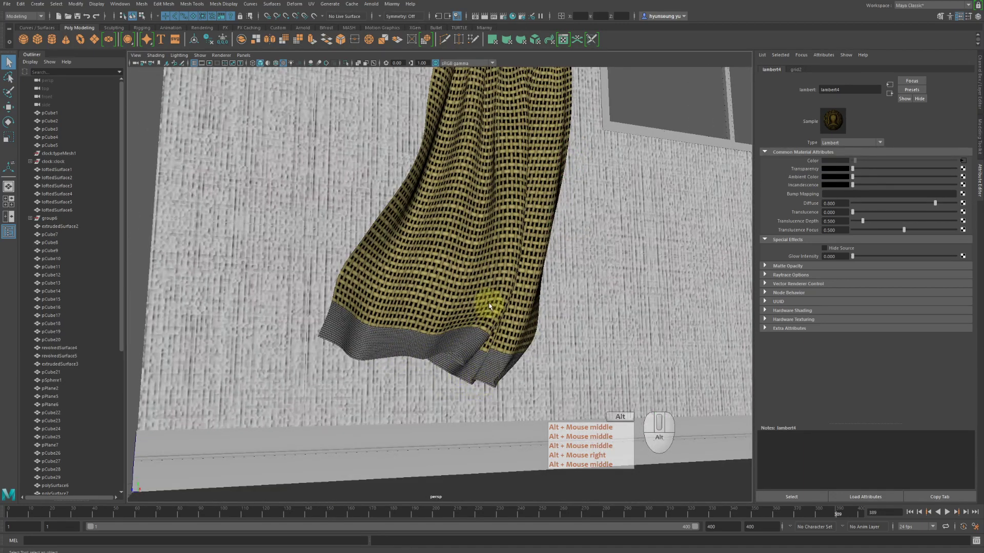
pyautogui.keyDown('alt'); pyautogui.moveTo(491, 364); pyautogui.dragTo(468, 402, button='right'); pyautogui.keyUp('alt')
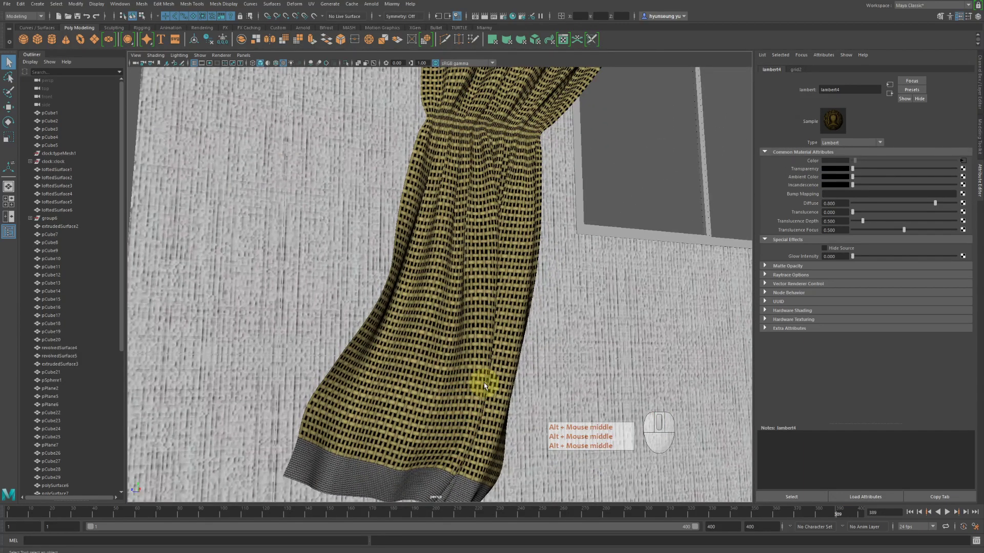
pyautogui.keyDown('alt'); pyautogui.moveTo(463, 262); pyautogui.dragTo(472, 333, button='middle'); pyautogui.keyUp('alt')
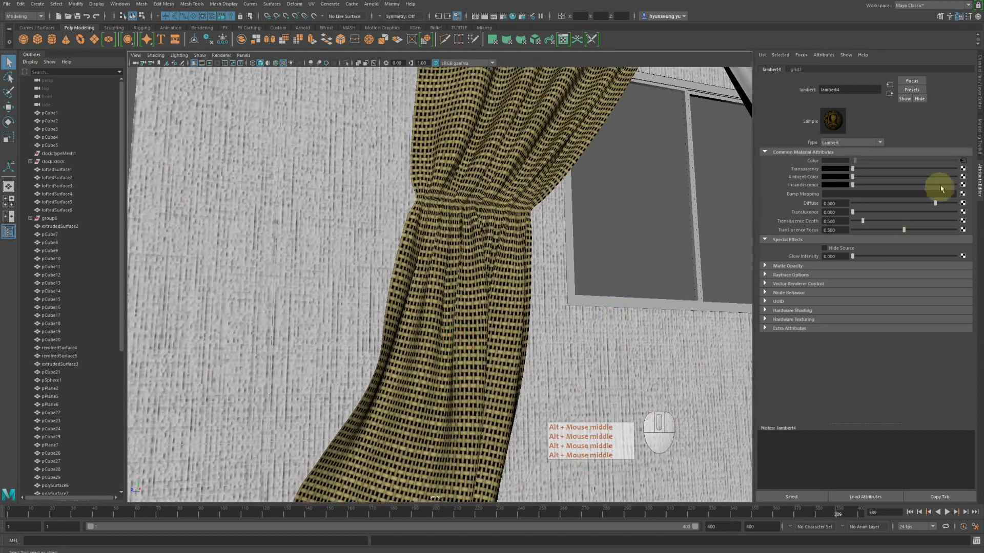
pyautogui.click(964, 169)
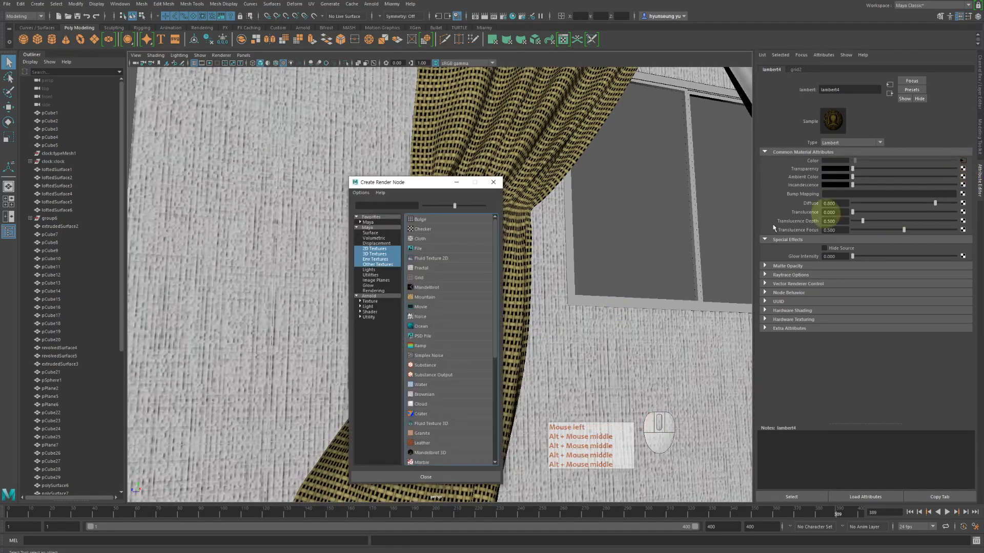
pyautogui.click(420, 277)
pyautogui.keyDown('alt'); pyautogui.moveTo(633, 273); pyautogui.dragTo(580, 226, button='right'); pyautogui.keyUp('alt')
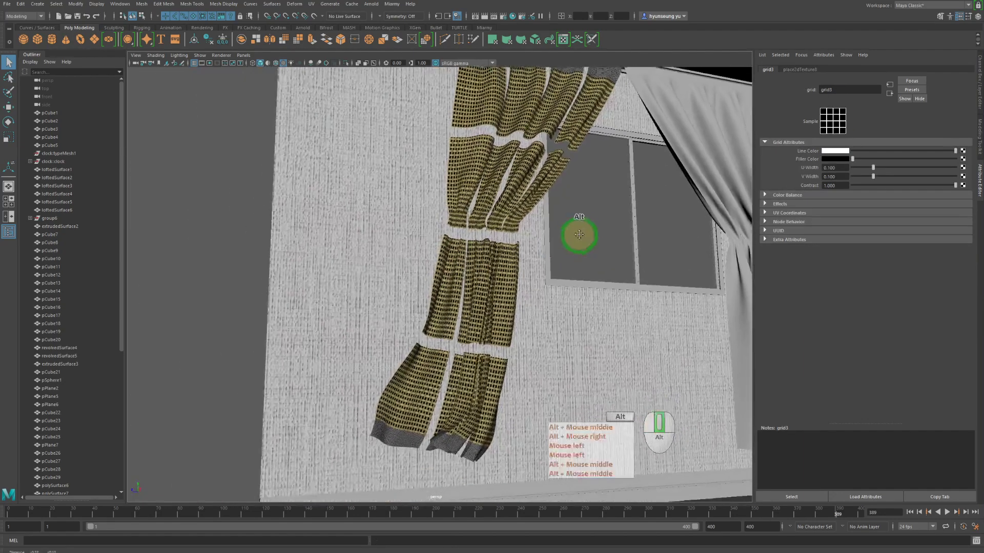
pyautogui.keyDown('alt'); pyautogui.moveTo(580, 226); pyautogui.dragTo(583, 233, button='middle'); pyautogui.keyUp('alt')
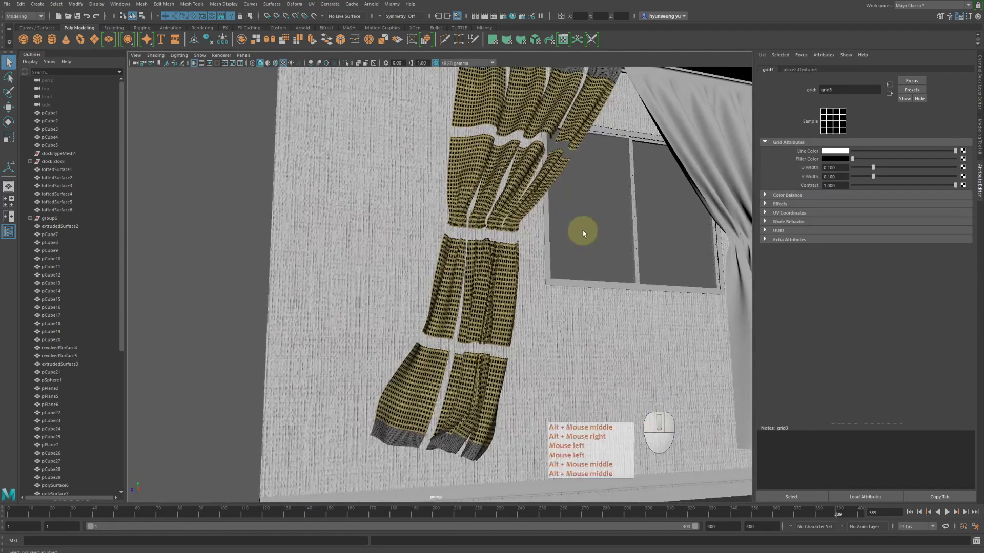
# - Set the Repeat UV of the transparency Grid texture to 1 by 1
pyautogui.click(800, 70)
pyautogui.click(832, 213)
pyautogui.write('1')
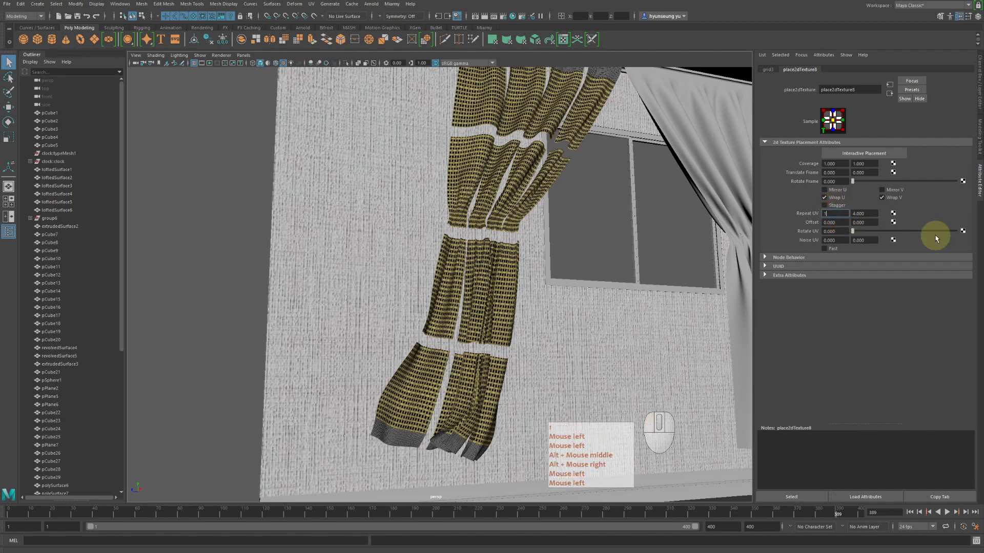
pyautogui.press('Tab')
pyautogui.write('1')
pyautogui.press('Return')
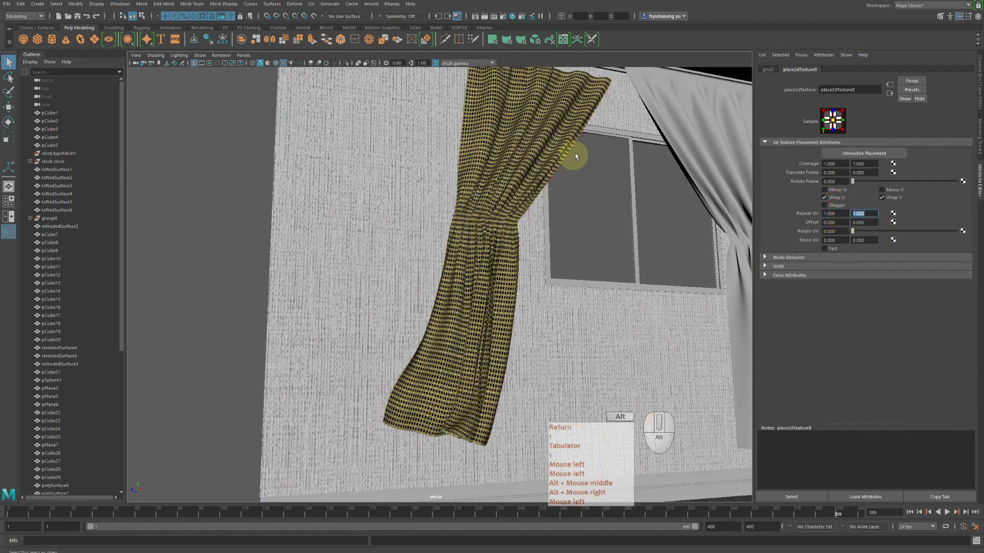
# - Try the transparency Grid texture with a U Width of 0, and restore the U Width to 0.1
pyautogui.keyDown('alt'); pyautogui.moveTo(572, 153); pyautogui.dragTo(609, 227, button='middle'); pyautogui.keyUp('alt')
pyautogui.click(766, 69)
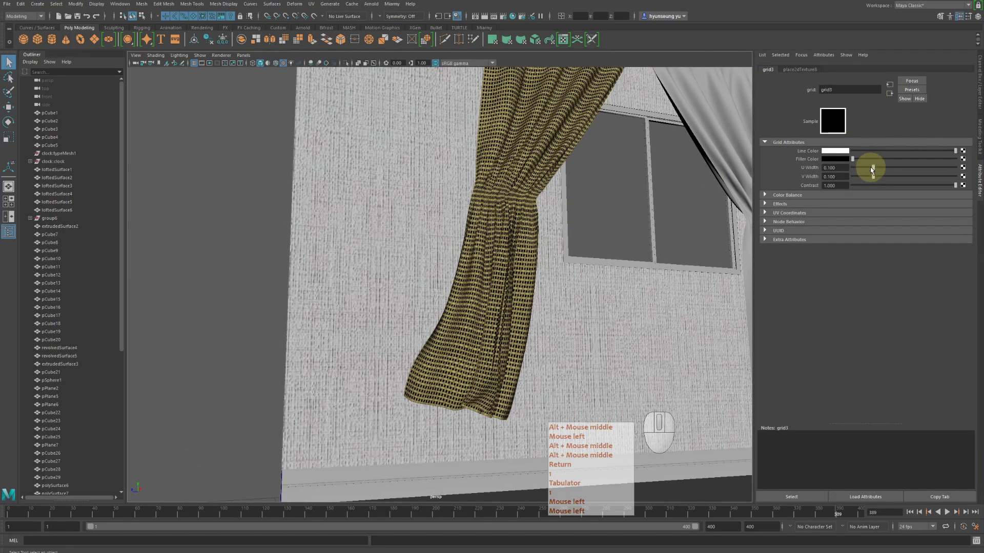
pyautogui.moveTo(871, 169); pyautogui.dragTo(892, 169)
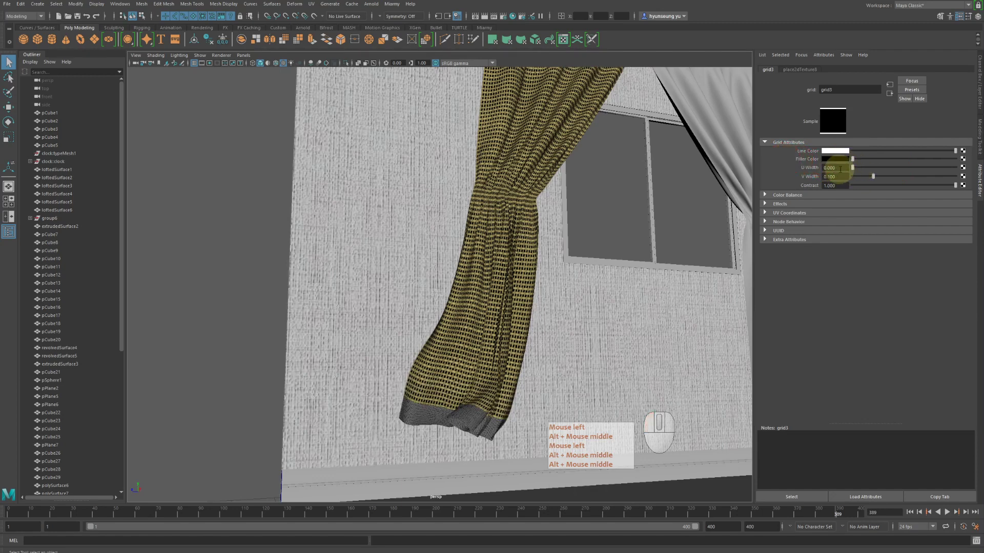
pyautogui.moveTo(838, 168); pyautogui.dragTo(773, 168)
pyautogui.write('.1')
pyautogui.press('Return')
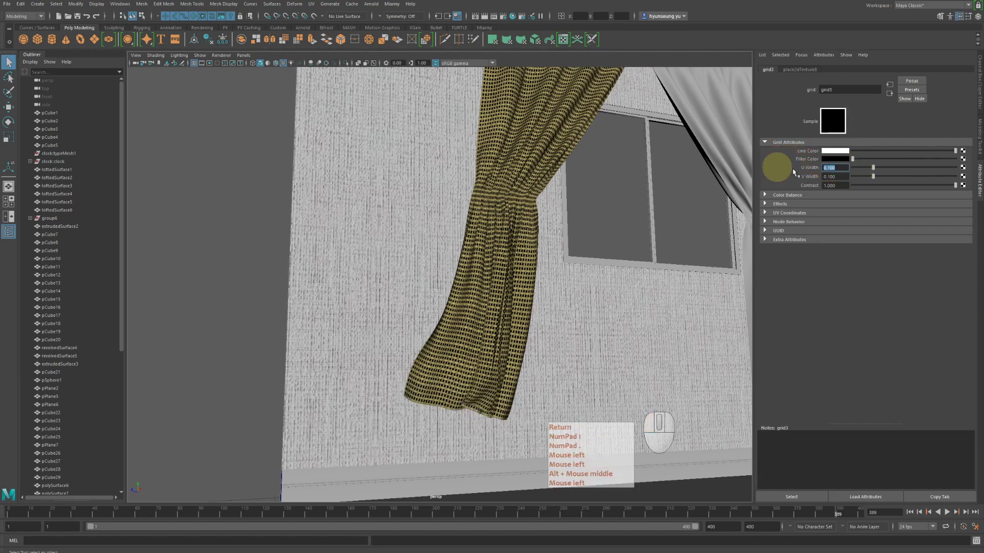
# - Try the transparency Grid texture with a V Width of 0, and restore the V Width to 0.1
pyautogui.moveTo(863, 176); pyautogui.dragTo(852, 177)
pyautogui.keyDown('alt'); pyautogui.moveTo(674, 233); pyautogui.dragTo(622, 324, button='middle'); pyautogui.keyUp('alt')
pyautogui.keyDown('alt'); pyautogui.moveTo(610, 196); pyautogui.dragTo(609, 176, button='middle'); pyautogui.keyUp('alt')
pyautogui.keyDown('alt'); pyautogui.moveTo(463, 286); pyautogui.dragTo(521, 241, button='middle'); pyautogui.keyUp('alt')
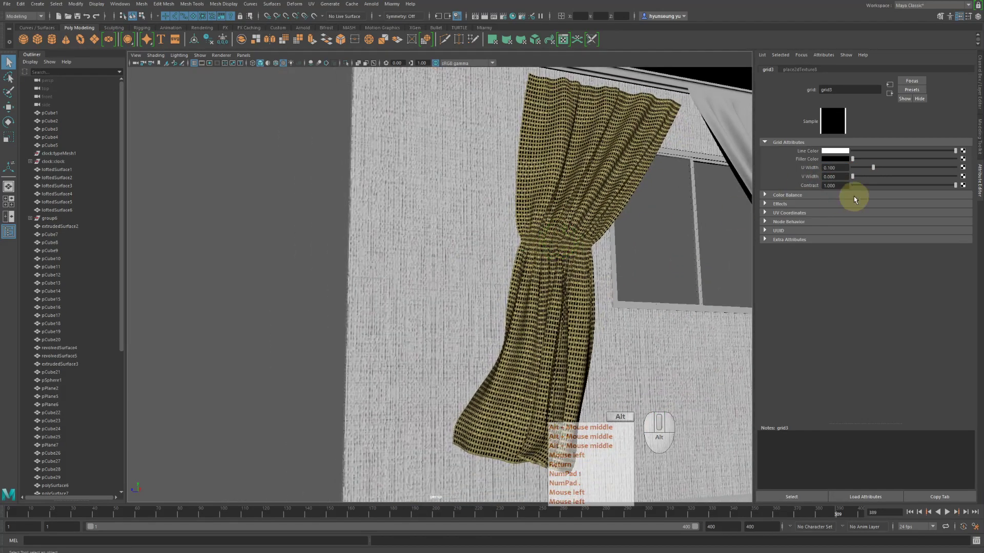
pyautogui.doubleClick(834, 176)
pyautogui.write('.1')
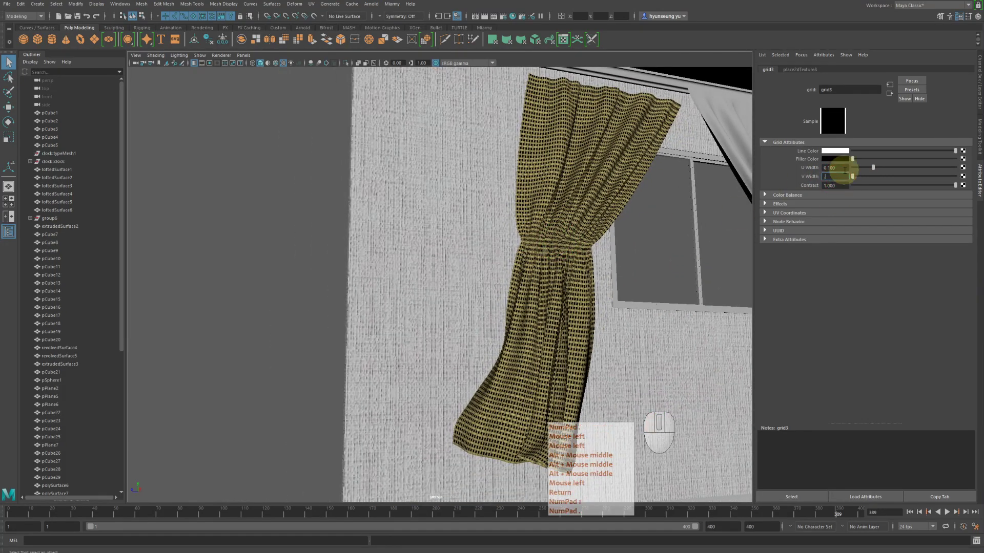
pyautogui.press('Return')
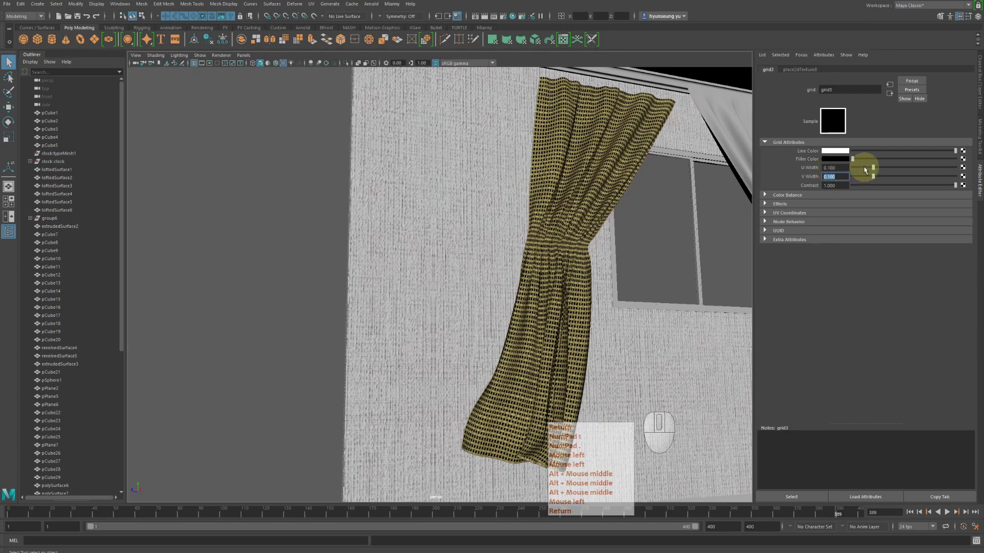
# - Set the transparency Grid texture's U Width to 0, its Line Color to black and its Filler Color to white
pyautogui.moveTo(863, 169); pyautogui.dragTo(823, 169)
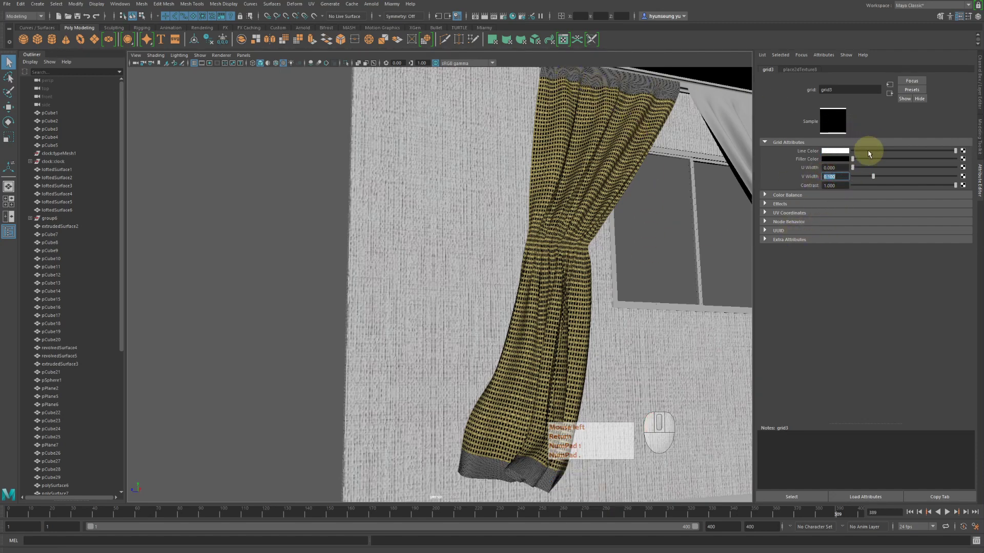
pyautogui.moveTo(868, 152); pyautogui.dragTo(788, 131)
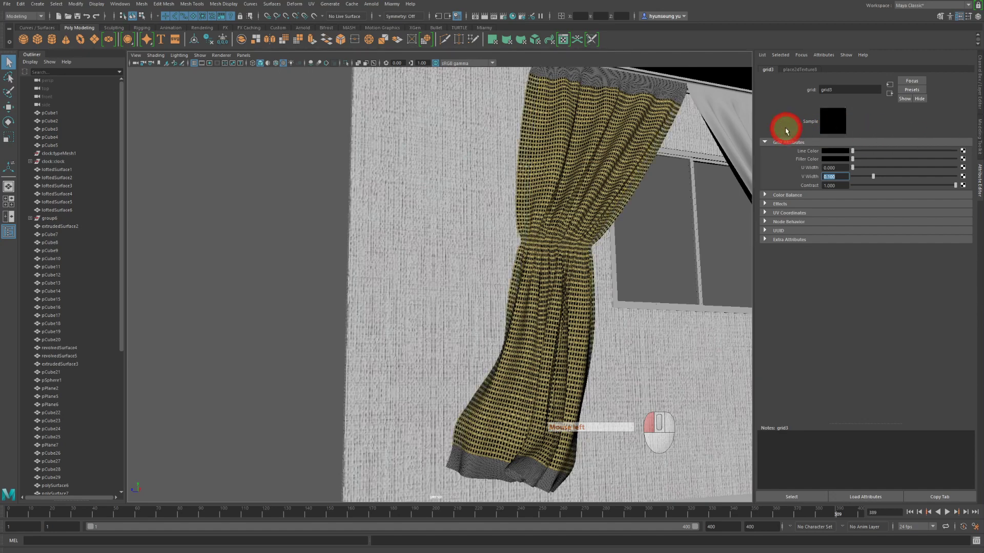
pyautogui.moveTo(850, 152); pyautogui.dragTo(851, 157)
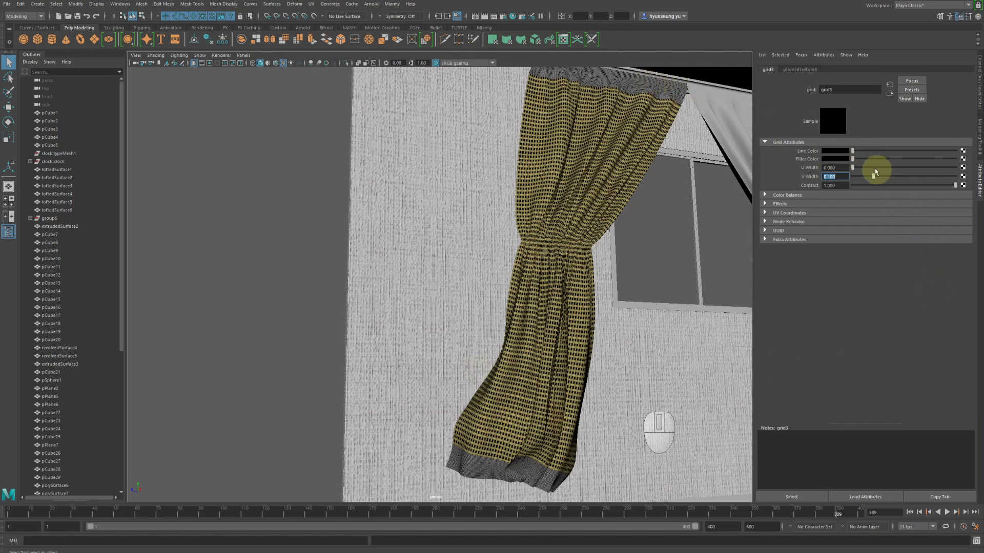
pyautogui.moveTo(880, 158); pyautogui.dragTo(957, 159)
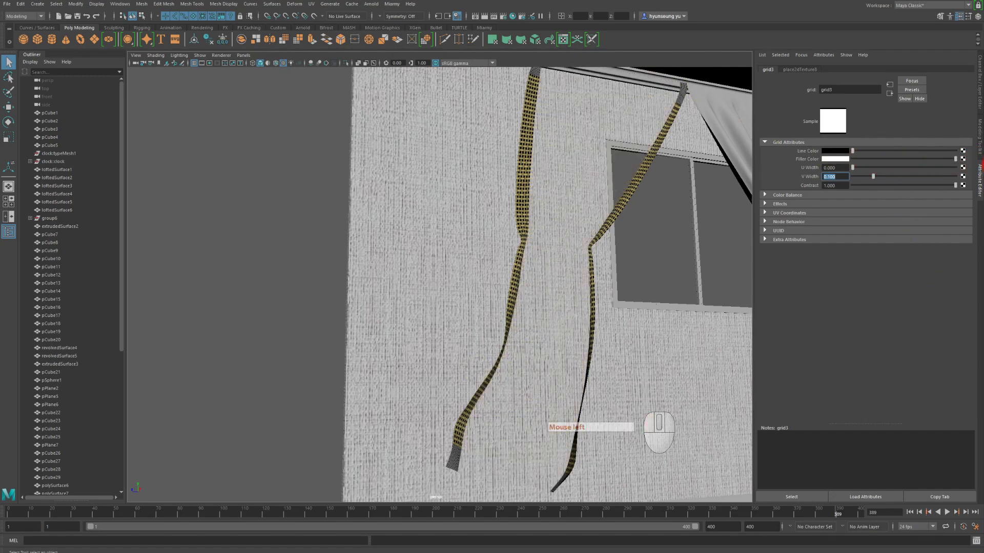
# - Set the transparency Grid texture's U Width to 0.1, its V Width to 0 and its Filler Color to black
pyautogui.moveTo(853, 167); pyautogui.dragTo(872, 166)
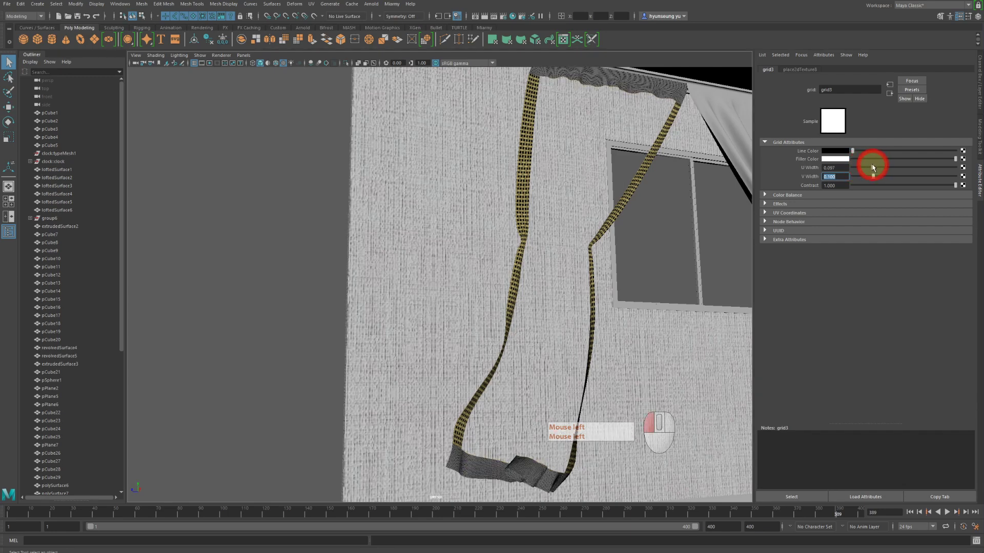
pyautogui.click(841, 166)
pyautogui.write('.1')
pyautogui.press('Tab')
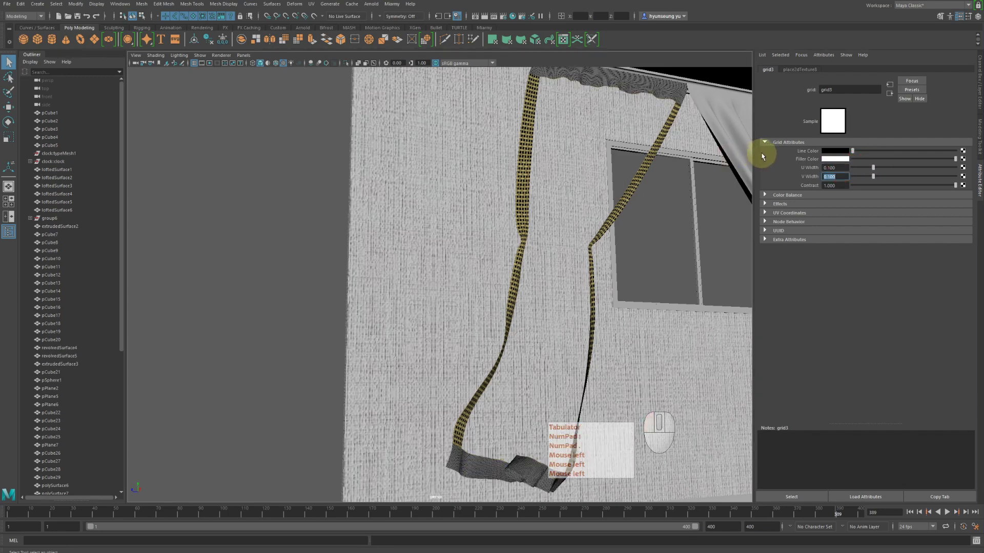
pyautogui.write('0')
pyautogui.press('Return')
pyautogui.moveTo(893, 159); pyautogui.dragTo(823, 163)
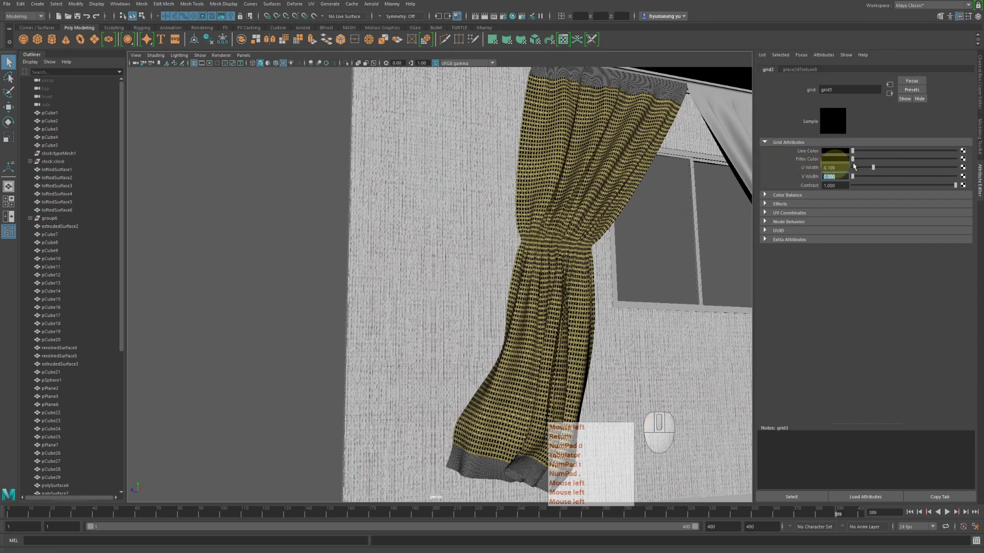
pyautogui.moveTo(878, 158); pyautogui.dragTo(763, 159)
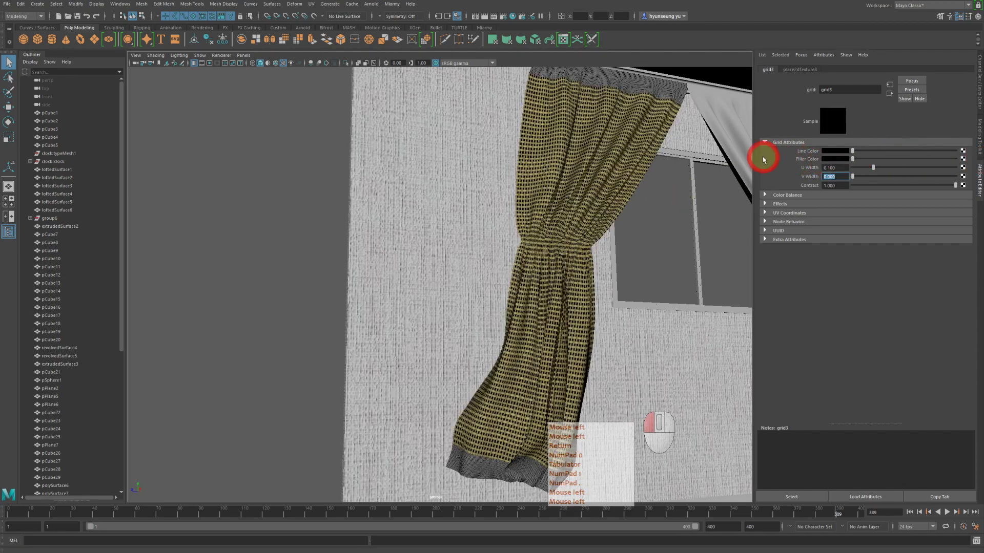
# - Use the Hypershade to connect the yellow Cloth texture (cloth4) to the Filler Color of the transparency Grid texture
pyautogui.keyDown('alt'); pyautogui.moveTo(654, 175); pyautogui.dragTo(648, 186, button='middle'); pyautogui.keyUp('alt')
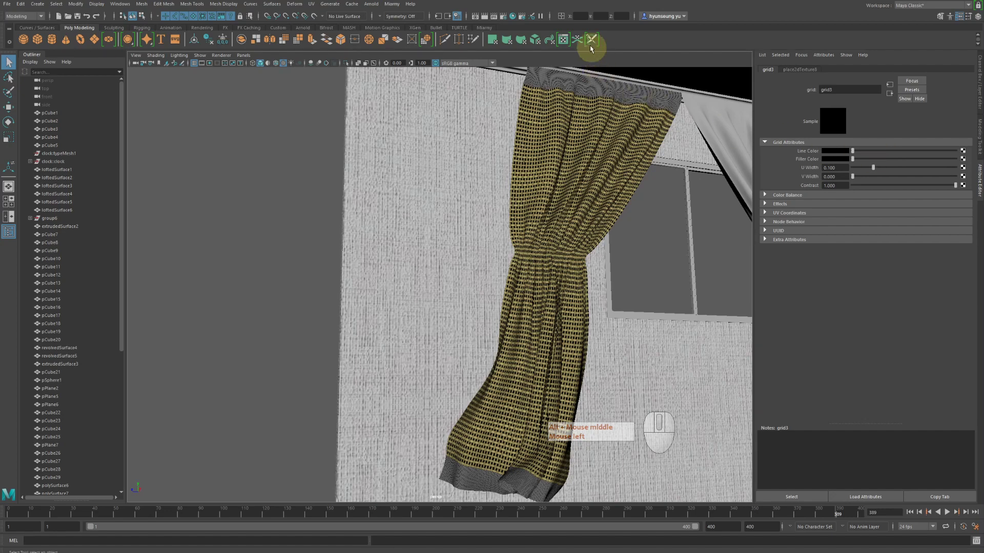
pyautogui.click(513, 16)
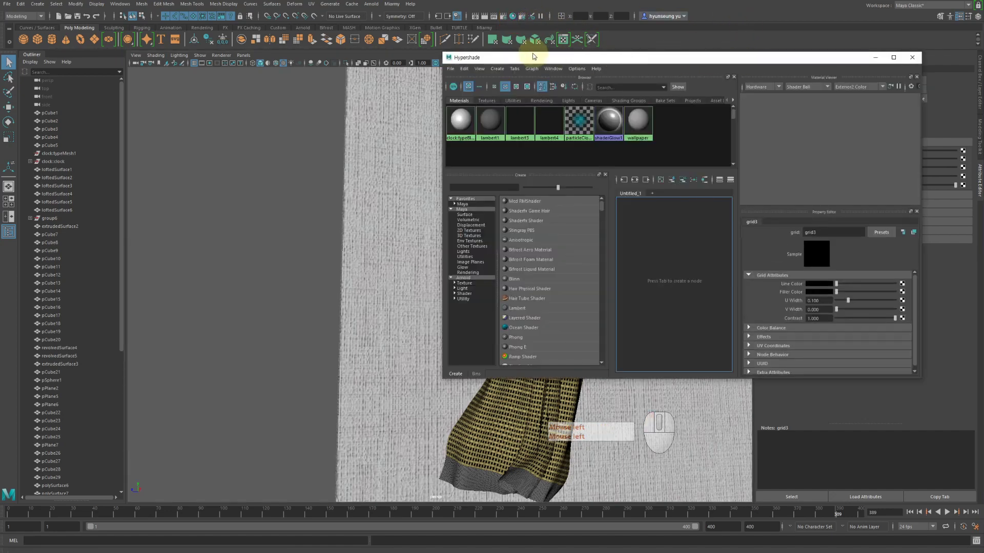
pyautogui.moveTo(533, 56); pyautogui.dragTo(328, 46)
pyautogui.moveTo(593, 48); pyautogui.dragTo(523, 50)
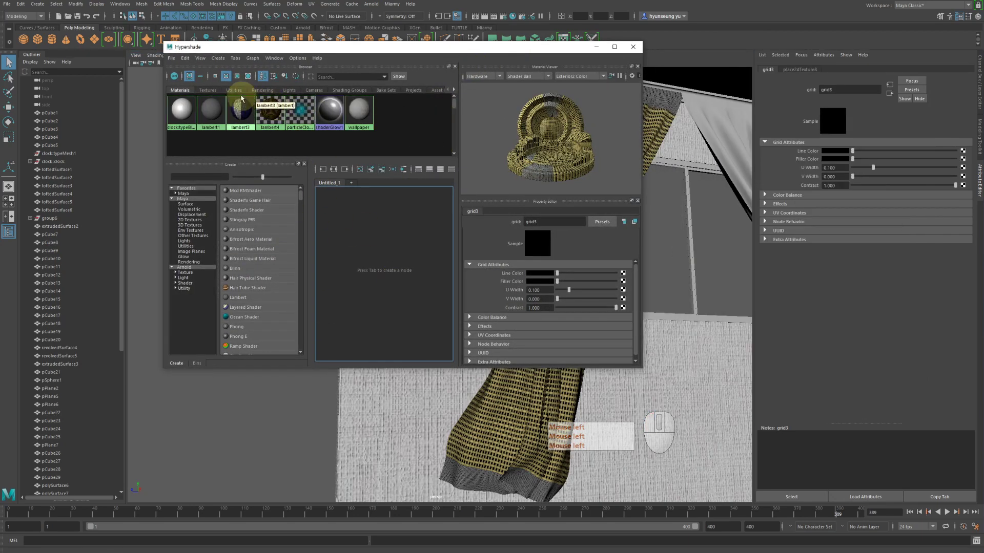
pyautogui.click(208, 91)
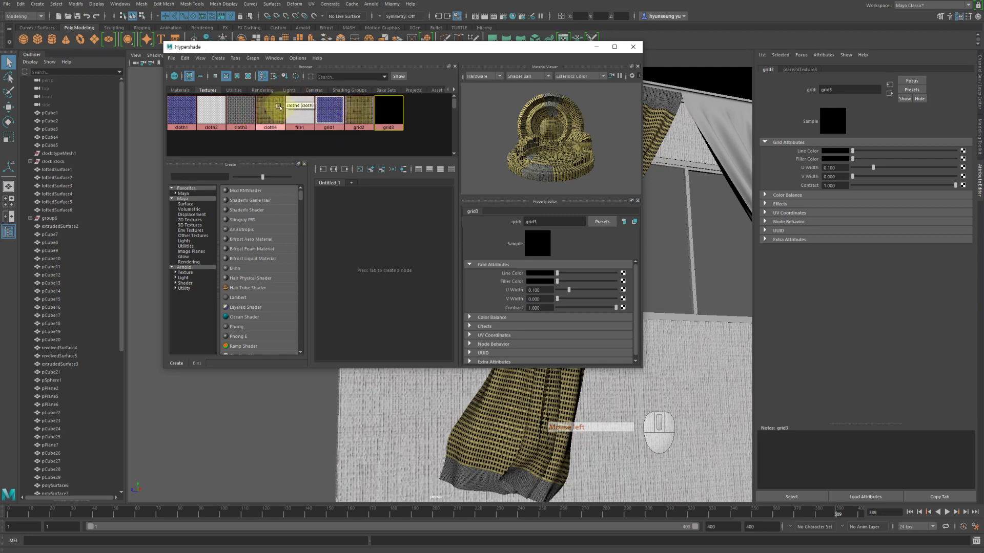
pyautogui.moveTo(271, 117); pyautogui.dragTo(803, 159, button='middle')
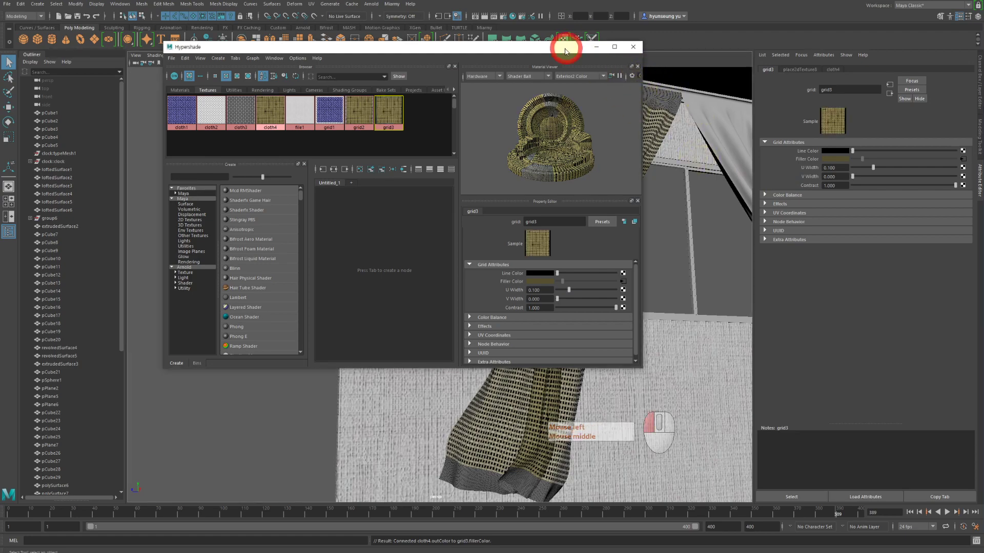
# - Inspect the curtain's weave up close, check the yellow Cloth texture's attributes and return to the transparency Grid texture
pyautogui.moveTo(566, 47); pyautogui.dragTo(421, 109)
pyautogui.keyDown('alt'); pyautogui.moveTo(623, 156); pyautogui.dragTo(804, 172, button='right'); pyautogui.keyUp('alt')
pyautogui.keyDown('alt'); pyautogui.moveTo(661, 202); pyautogui.dragTo(610, 151, button='middle'); pyautogui.keyUp('alt')
pyautogui.keyDown('alt'); pyautogui.moveTo(610, 153); pyautogui.dragTo(717, 148, button='right'); pyautogui.keyUp('alt')
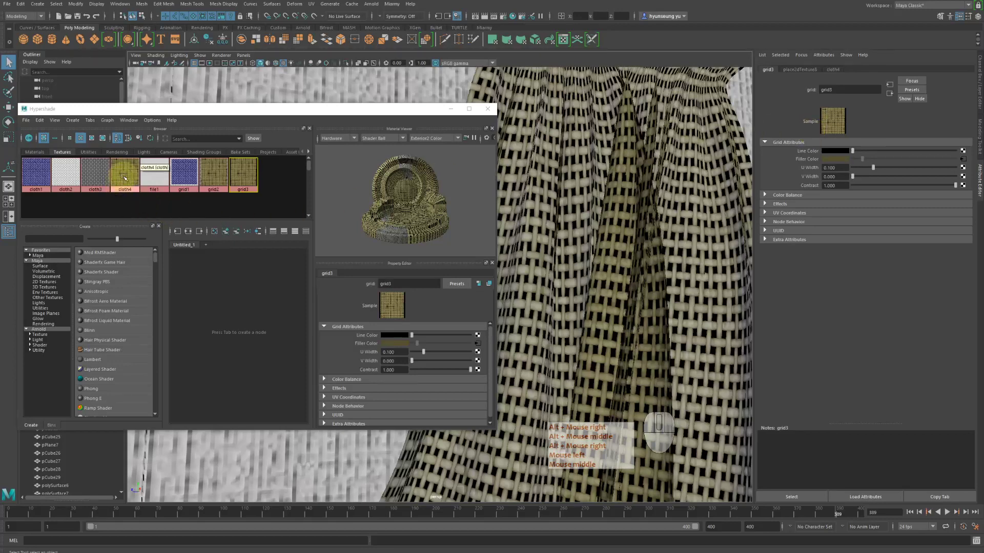
pyautogui.click(124, 178)
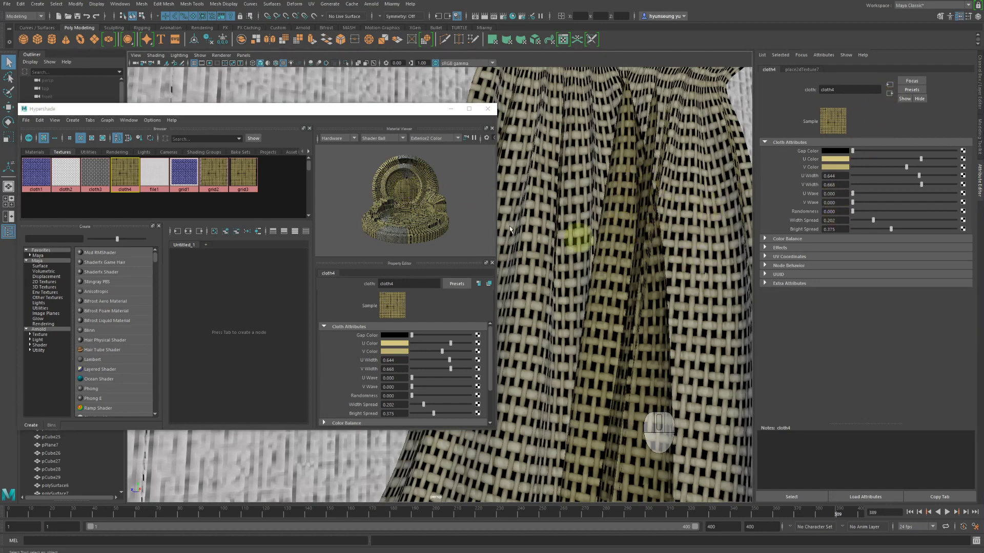
pyautogui.click(243, 174)
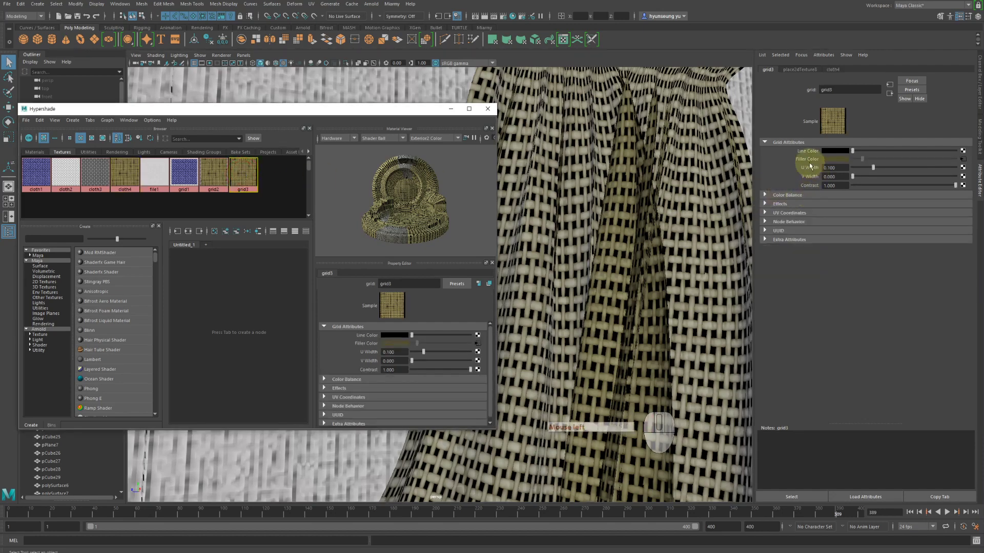
# - Break the yellow Cloth texture's connection to the transparency Grid texture's Filler Color and set that color to black
pyautogui.rightClick(808, 164)
pyautogui.moveTo(818, 174); pyautogui.dragTo(827, 180, button='right')
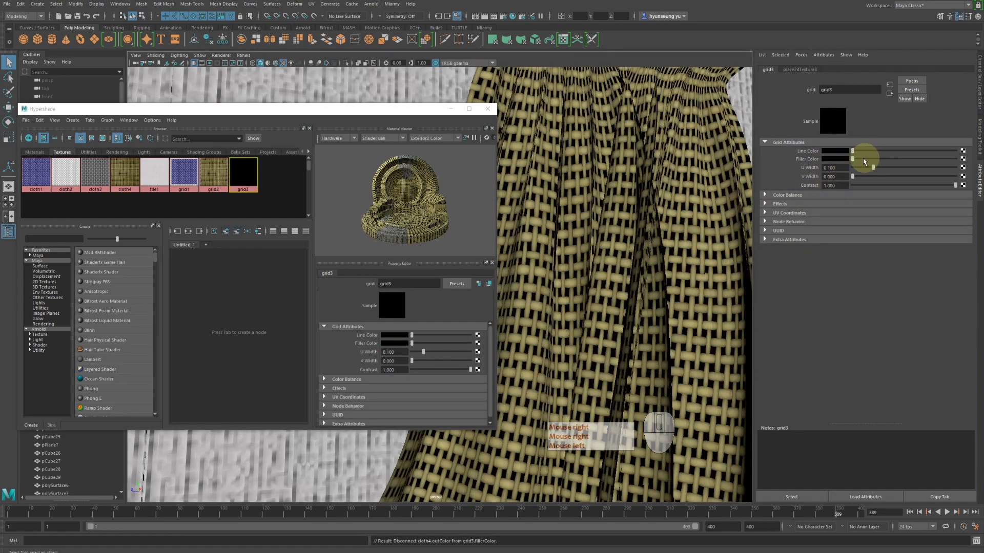
pyautogui.moveTo(858, 161)
pyautogui.mouseDown()
pyautogui.moveTo(957, 159)
pyautogui.moveTo(846, 159)
pyautogui.mouseUp()
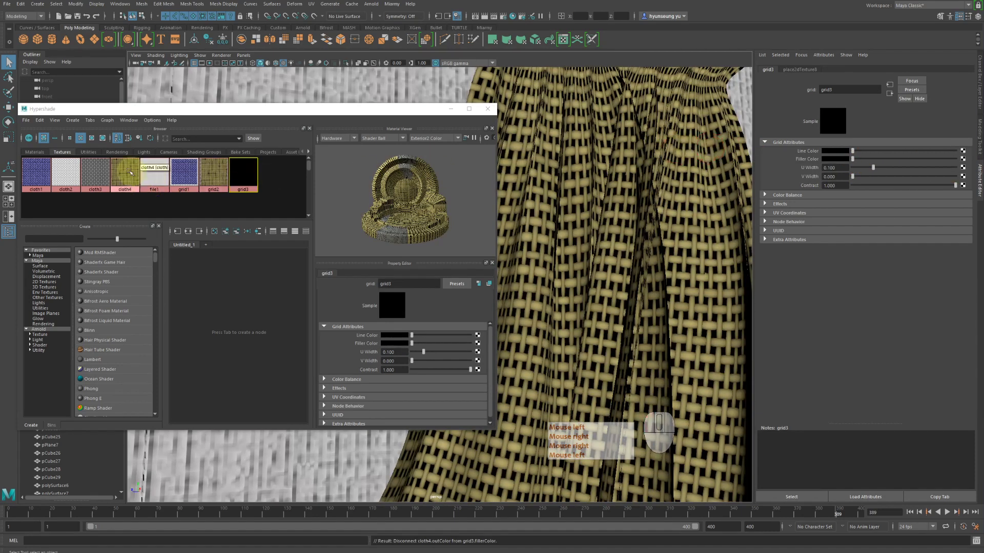
# - Duplicate the yellow Cloth texture (cloth4) with its shading network and connect the copy to the transparency Grid texture's Filler Color
pyautogui.click(137, 180)
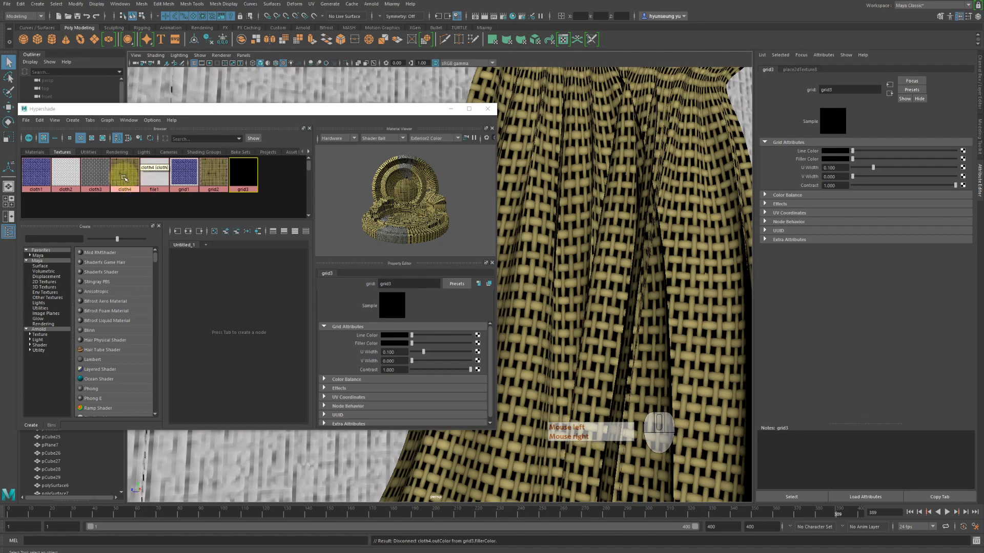
pyautogui.click(216, 123)
pyautogui.moveTo(219, 114); pyautogui.dragTo(279, 64)
pyautogui.click(322, 223)
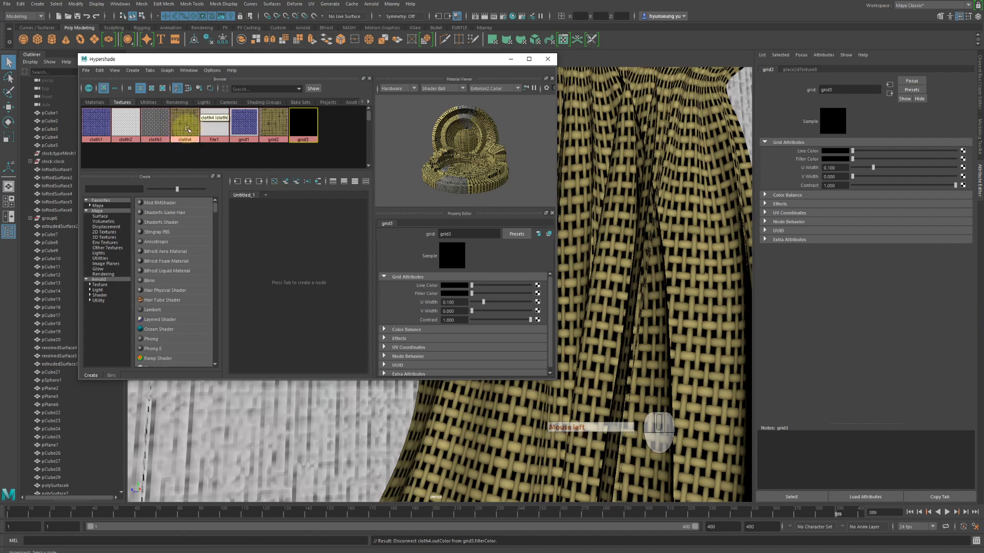
pyautogui.click(185, 122)
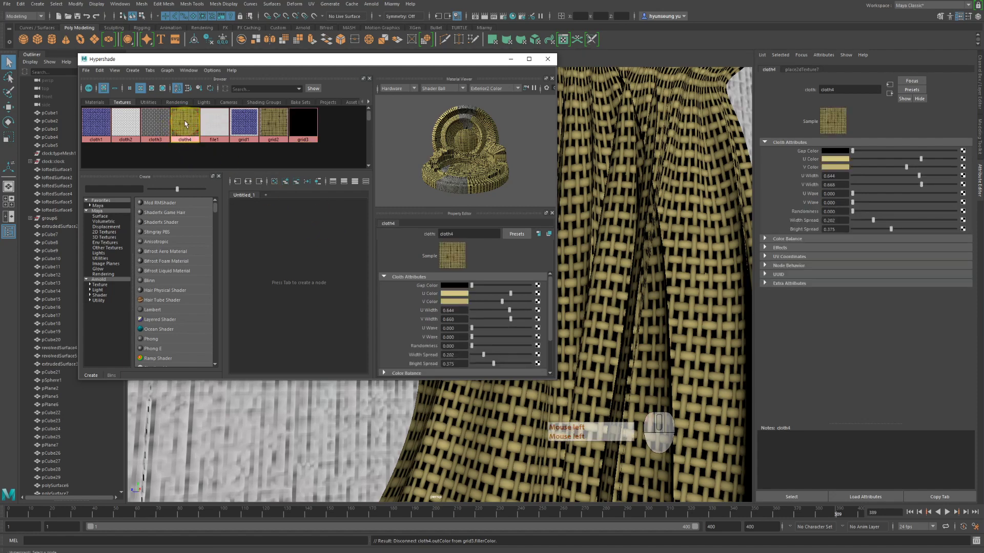
pyautogui.click(134, 103)
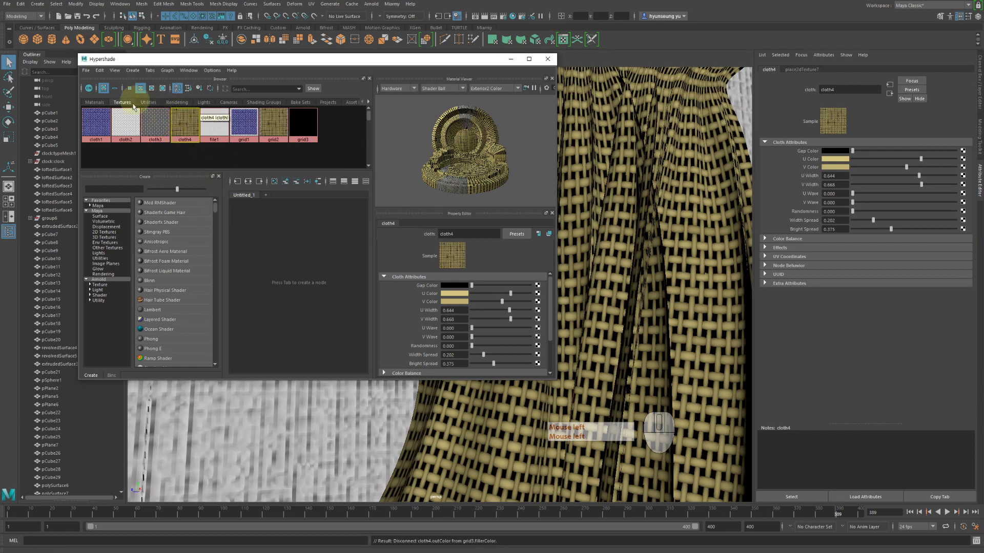
pyautogui.click(100, 70)
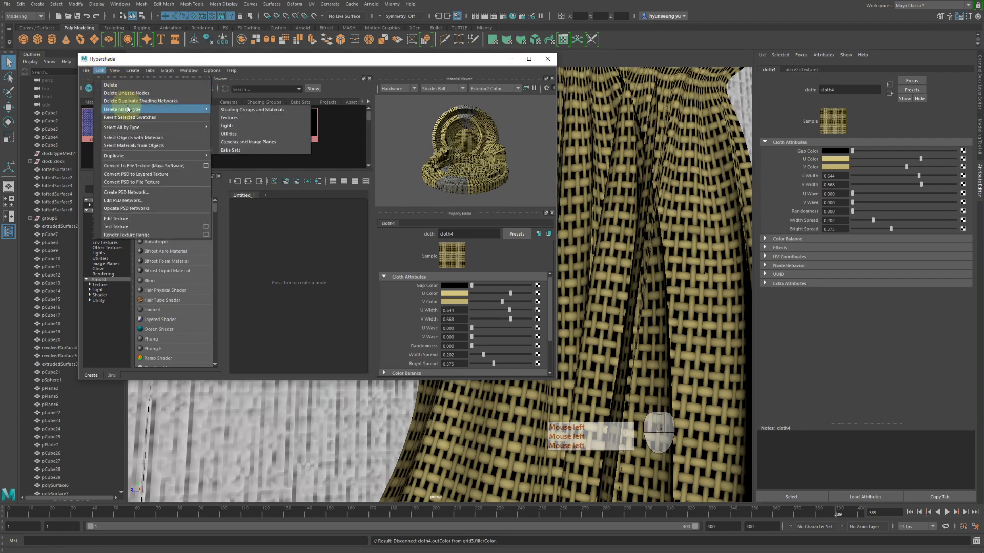
pyautogui.moveTo(156, 132)
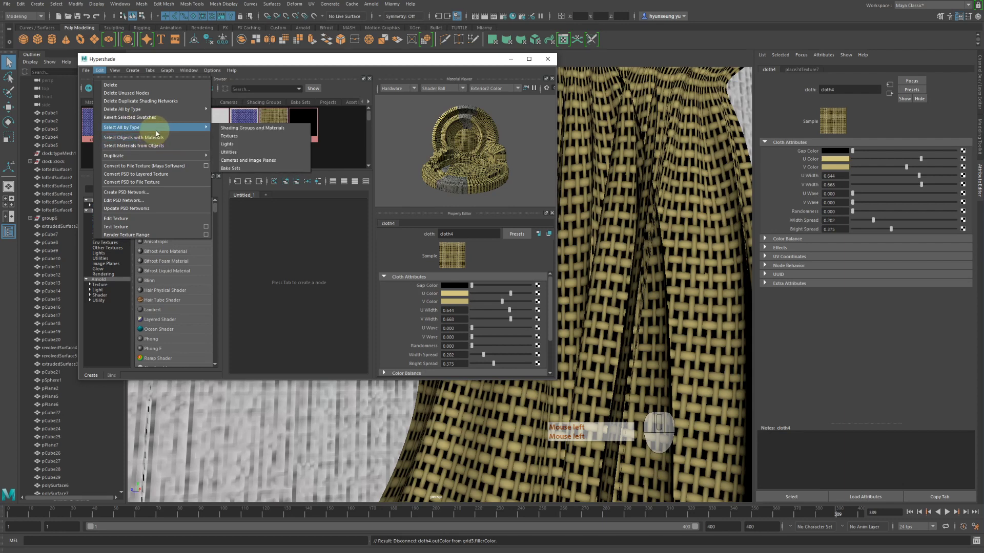
pyautogui.moveTo(128, 157)
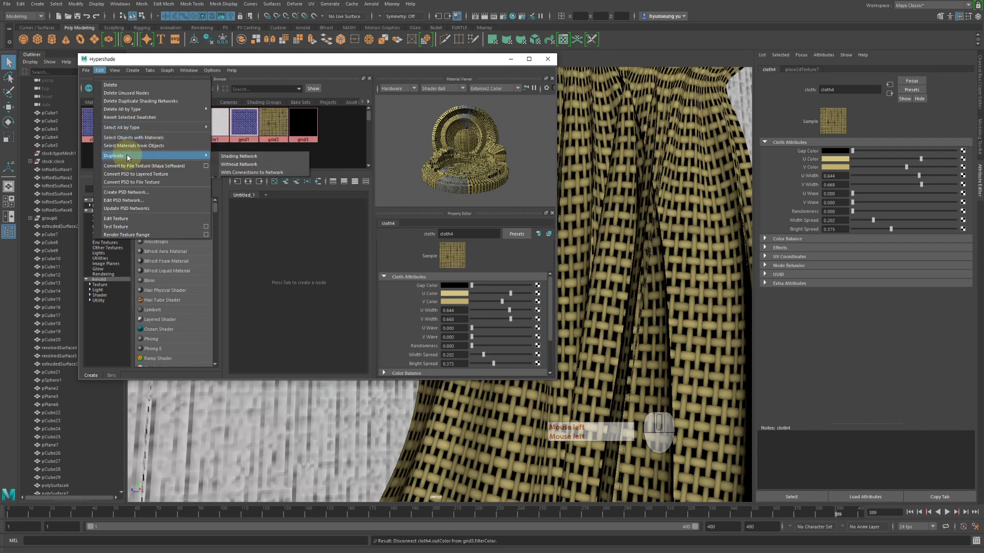
pyautogui.click(239, 157)
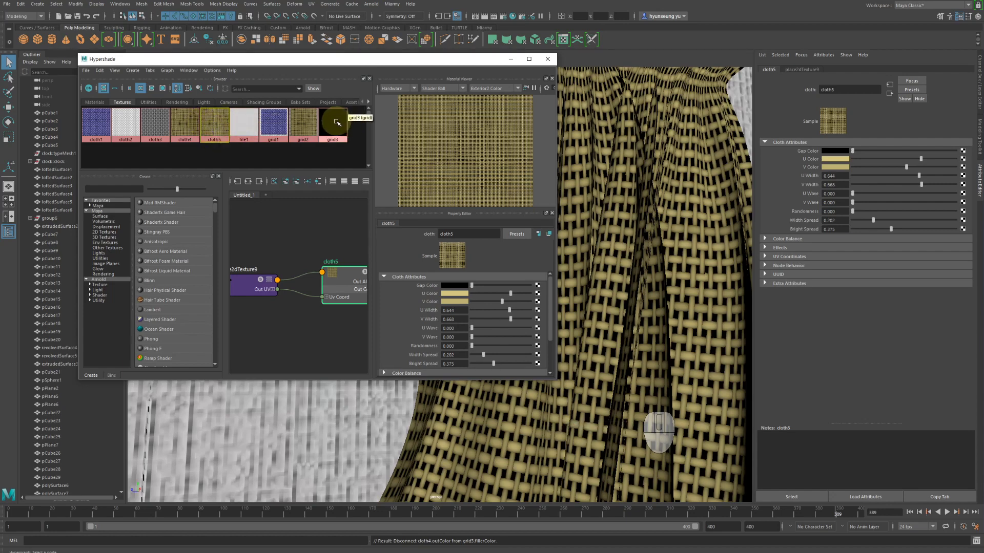
pyautogui.click(332, 128)
pyautogui.moveTo(277, 136); pyautogui.dragTo(815, 160, button='middle')
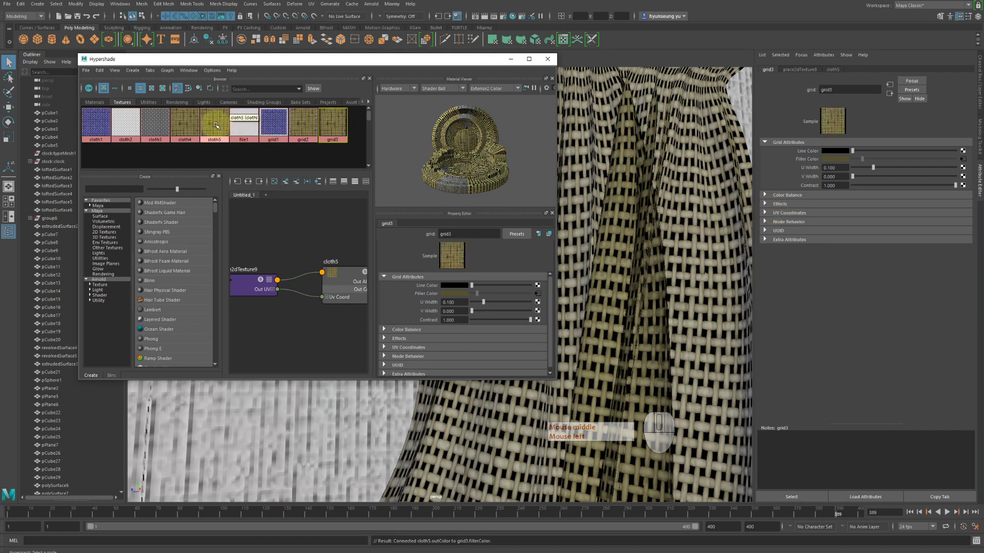
# - Set the duplicated Cloth texture's Gap Color to white and its U Color and V Color to black
pyautogui.click(962, 159)
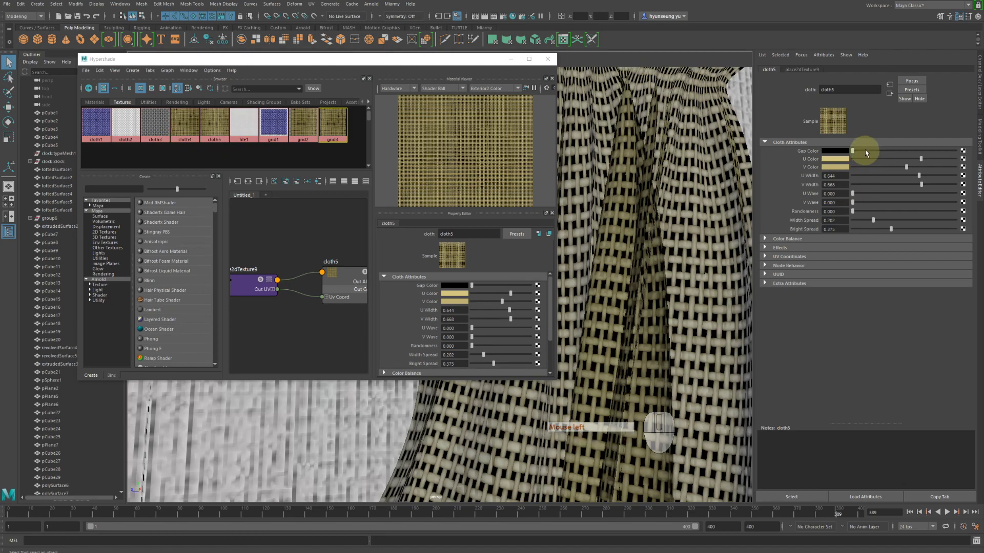
pyautogui.moveTo(866, 152); pyautogui.dragTo(972, 153)
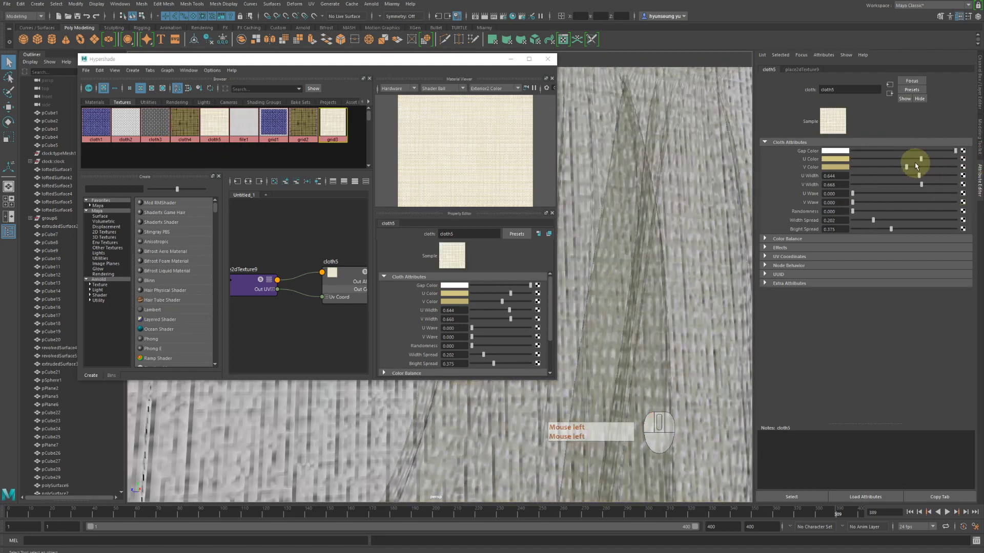
pyautogui.moveTo(910, 163); pyautogui.dragTo(775, 167)
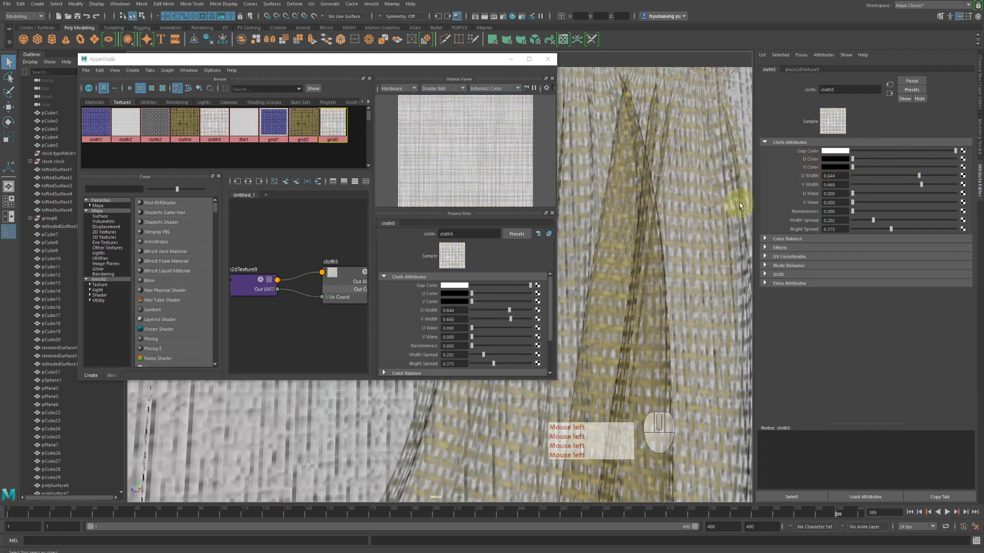
# - Widen the duplicated Cloth texture's threads to a U Width of 0.968 and a V Width of 0.957
pyautogui.keyDown('alt'); pyautogui.moveTo(637, 215); pyautogui.dragTo(670, 154, button='middle'); pyautogui.keyUp('alt')
pyautogui.scroll(3, 644, 259)
pyautogui.keyDown('alt'); pyautogui.moveTo(651, 264); pyautogui.dragTo(677, 193, button='middle'); pyautogui.keyUp('alt')
pyautogui.keyDown('alt'); pyautogui.moveTo(676, 260); pyautogui.dragTo(687, 260, button='middle'); pyautogui.keyUp('alt')
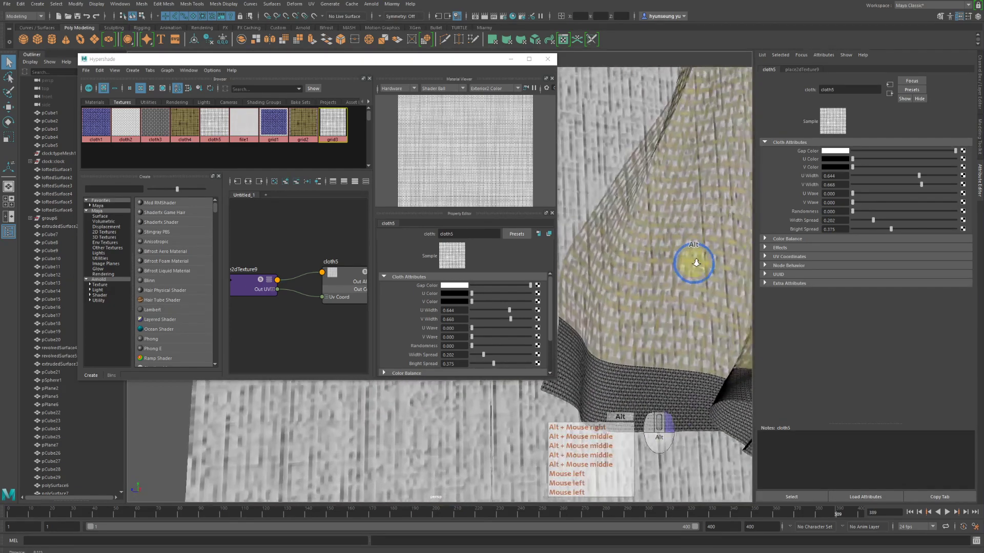
pyautogui.keyDown('alt'); pyautogui.moveTo(687, 259); pyautogui.dragTo(669, 323, button='right'); pyautogui.keyUp('alt')
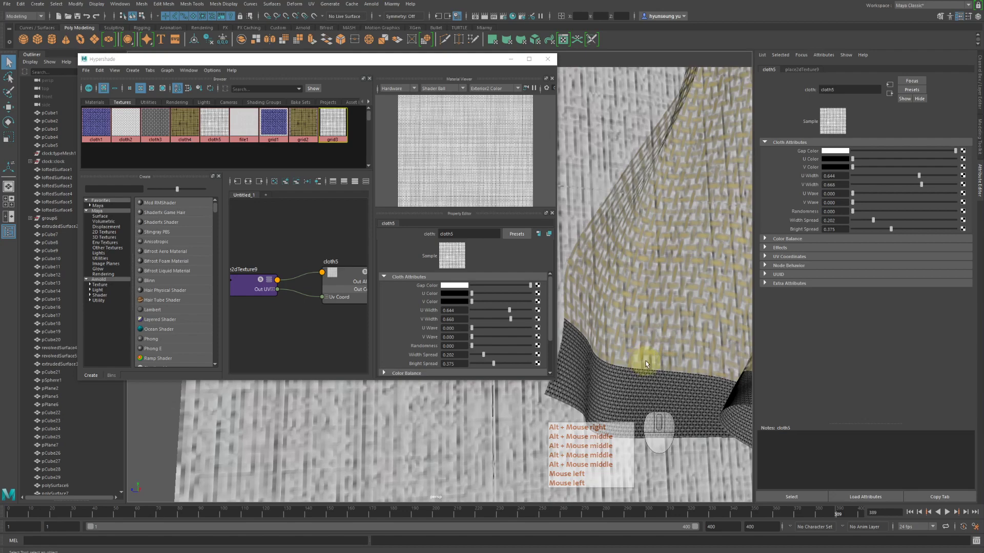
pyautogui.keyDown('alt'); pyautogui.moveTo(668, 263); pyautogui.dragTo(638, 259, button='middle'); pyautogui.keyUp('alt')
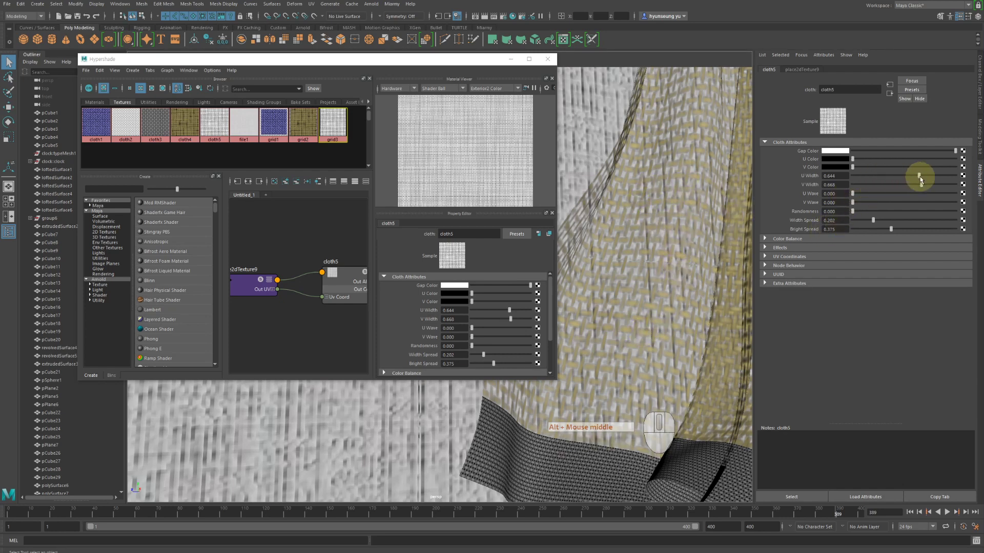
pyautogui.moveTo(920, 177); pyautogui.dragTo(948, 189)
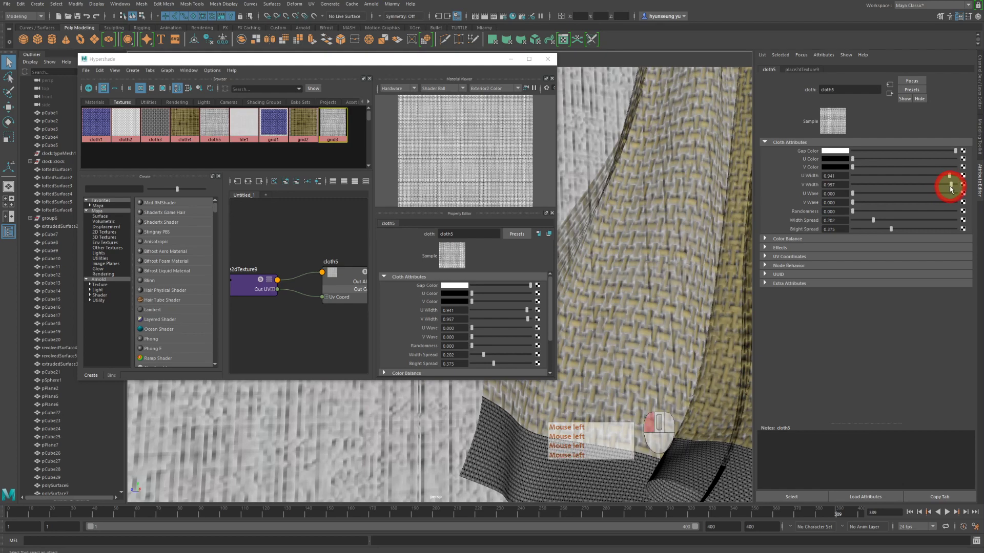
pyautogui.moveTo(949, 178); pyautogui.dragTo(951, 179)
# - Examine the curtain's transparent weave and its grey trim up close and from several angles against the wall
pyautogui.keyDown('alt'); pyautogui.moveTo(733, 226); pyautogui.dragTo(690, 192, button='right'); pyautogui.keyUp('alt')
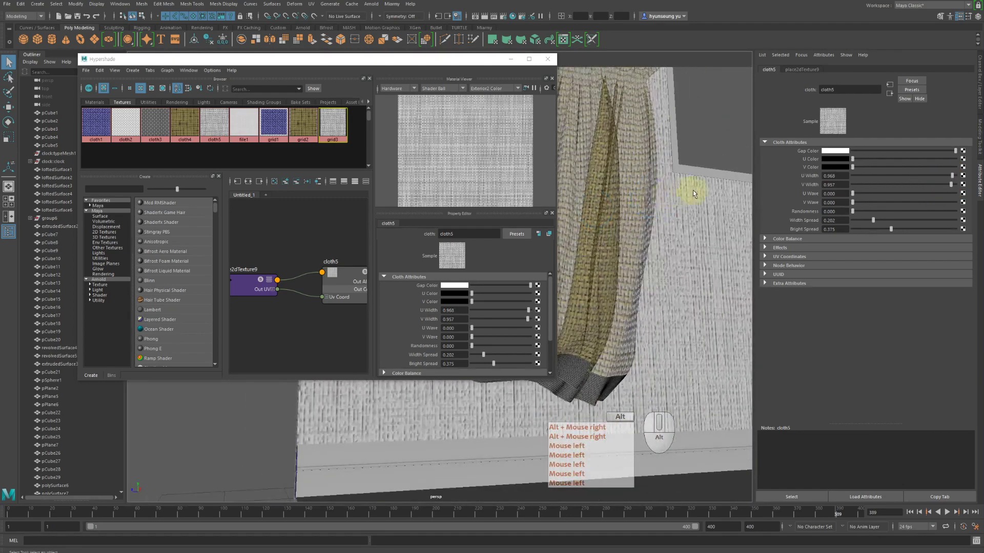
pyautogui.click(712, 170)
pyautogui.keyDown('alt'); pyautogui.moveTo(712, 170); pyautogui.dragTo(707, 202, button='middle'); pyautogui.keyUp('alt')
pyautogui.keyDown('alt'); pyautogui.moveTo(707, 202); pyautogui.dragTo(685, 219); pyautogui.keyUp('alt')
pyautogui.click(706, 176)
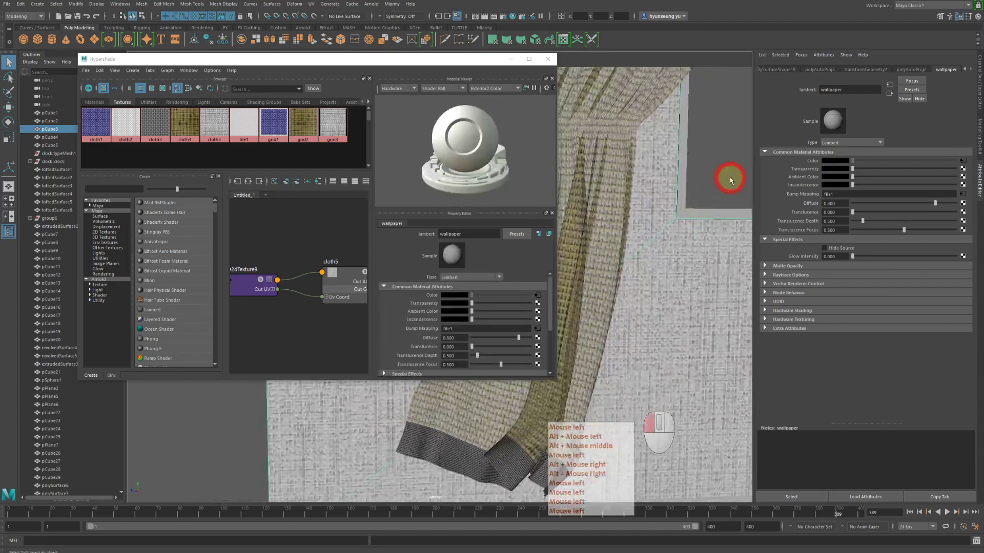
pyautogui.keyDown('alt'); pyautogui.moveTo(707, 176); pyautogui.dragTo(701, 225, button='middle'); pyautogui.keyUp('alt')
pyautogui.click(700, 226)
pyautogui.keyDown('alt'); pyautogui.moveTo(686, 266); pyautogui.dragTo(762, 220, button='middle'); pyautogui.keyUp('alt')
pyautogui.keyDown('alt'); pyautogui.moveTo(763, 220); pyautogui.dragTo(637, 213, button='right'); pyautogui.keyUp('alt')
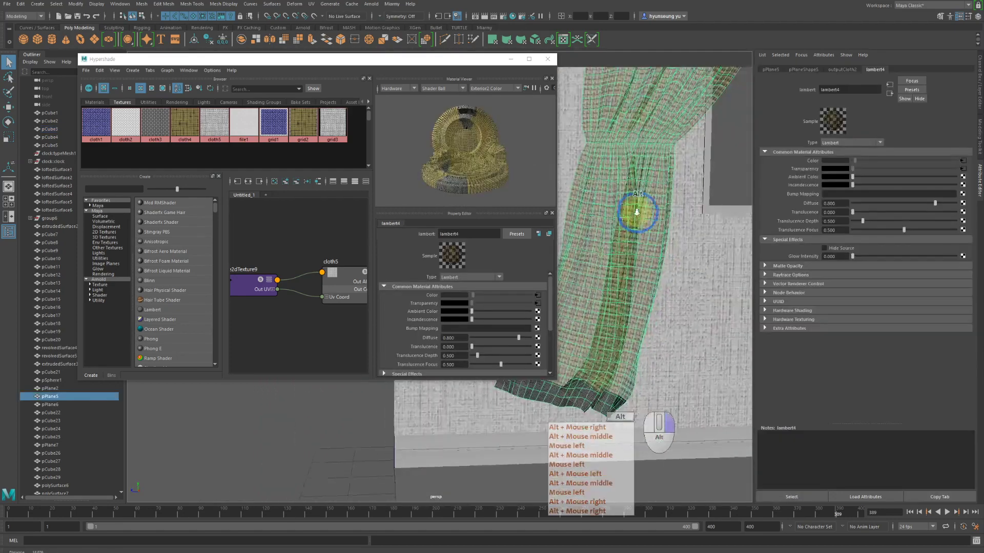
pyautogui.click(332, 397)
pyautogui.keyDown('alt'); pyautogui.moveTo(414, 409); pyautogui.dragTo(374, 454, button='middle'); pyautogui.keyUp('alt')
pyautogui.keyDown('alt'); pyautogui.moveTo(594, 316); pyautogui.dragTo(617, 281); pyautogui.keyUp('alt')
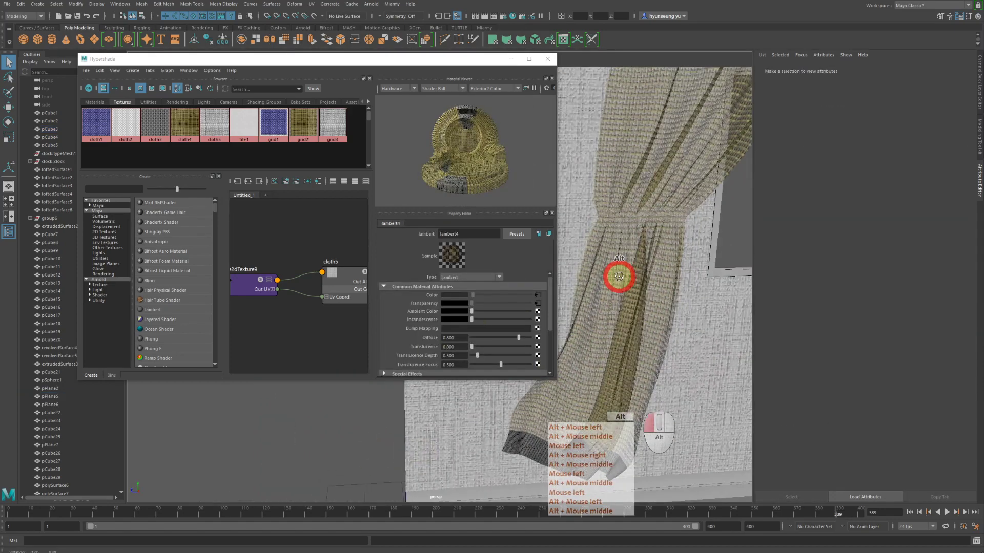
pyautogui.keyDown('alt'); pyautogui.moveTo(617, 281); pyautogui.dragTo(707, 276, button='right'); pyautogui.keyUp('alt')
pyautogui.keyDown('alt'); pyautogui.moveTo(707, 277); pyautogui.dragTo(623, 279, button='middle'); pyautogui.keyUp('alt')
pyautogui.keyDown('alt'); pyautogui.moveTo(624, 279); pyautogui.dragTo(697, 281, button='right'); pyautogui.keyUp('alt')
pyautogui.keyDown('alt'); pyautogui.moveTo(698, 280); pyautogui.dragTo(687, 220, button='middle'); pyautogui.keyUp('alt')
pyautogui.keyDown('alt'); pyautogui.moveTo(687, 219); pyautogui.dragTo(736, 213, button='right'); pyautogui.keyUp('alt')
pyautogui.keyDown('alt'); pyautogui.moveTo(735, 213); pyautogui.dragTo(682, 210); pyautogui.keyUp('alt')
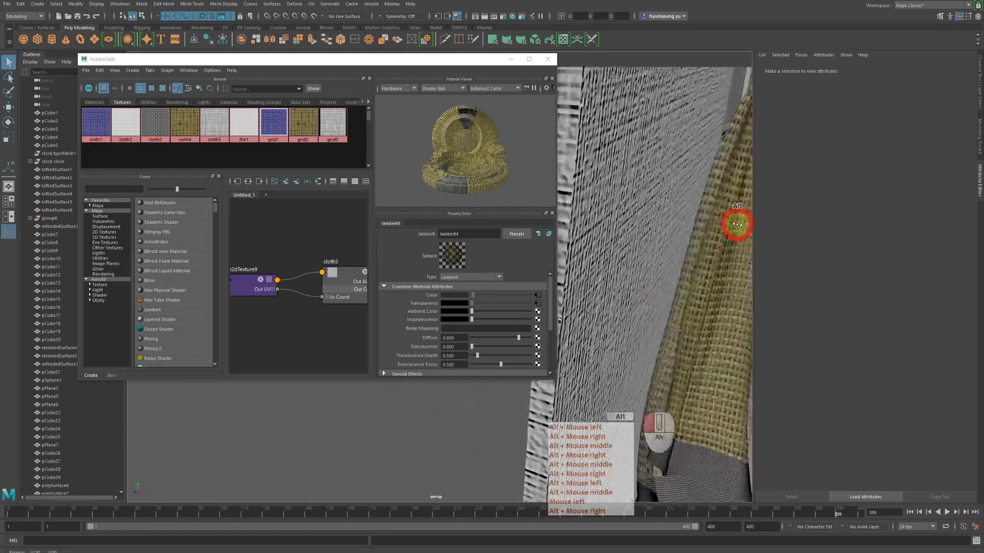
pyautogui.keyDown('alt'); pyautogui.moveTo(682, 210); pyautogui.dragTo(621, 205, button='right'); pyautogui.keyUp('alt')
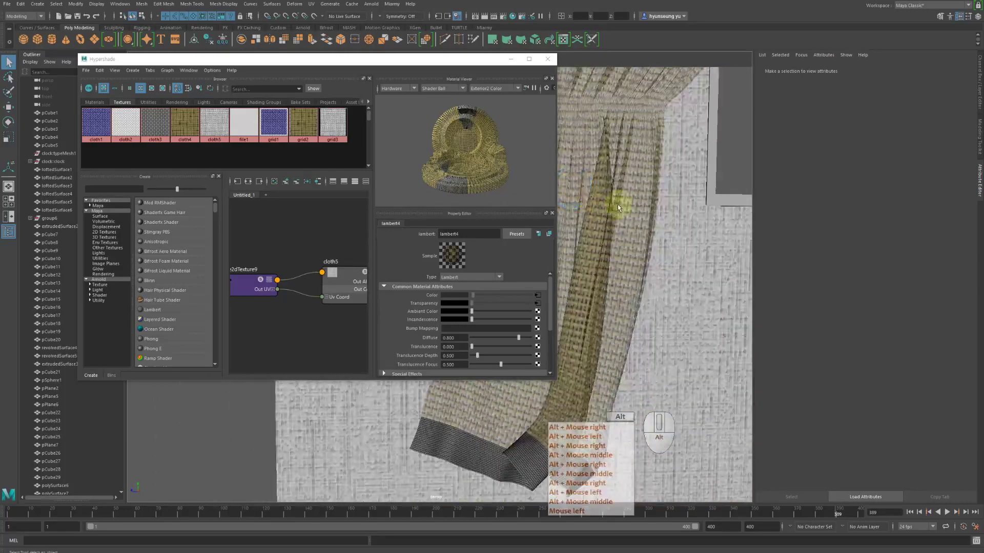
pyautogui.keyDown('alt'); pyautogui.moveTo(621, 204); pyautogui.dragTo(659, 270, button='middle'); pyautogui.keyUp('alt')
pyautogui.keyDown('alt'); pyautogui.moveTo(676, 237); pyautogui.dragTo(652, 241); pyautogui.keyUp('alt')
pyautogui.keyDown('alt'); pyautogui.moveTo(652, 240); pyautogui.dragTo(725, 204, button='middle'); pyautogui.keyUp('alt')
pyautogui.keyDown('alt'); pyautogui.moveTo(630, 315); pyautogui.dragTo(680, 277, button='middle'); pyautogui.keyUp('alt')
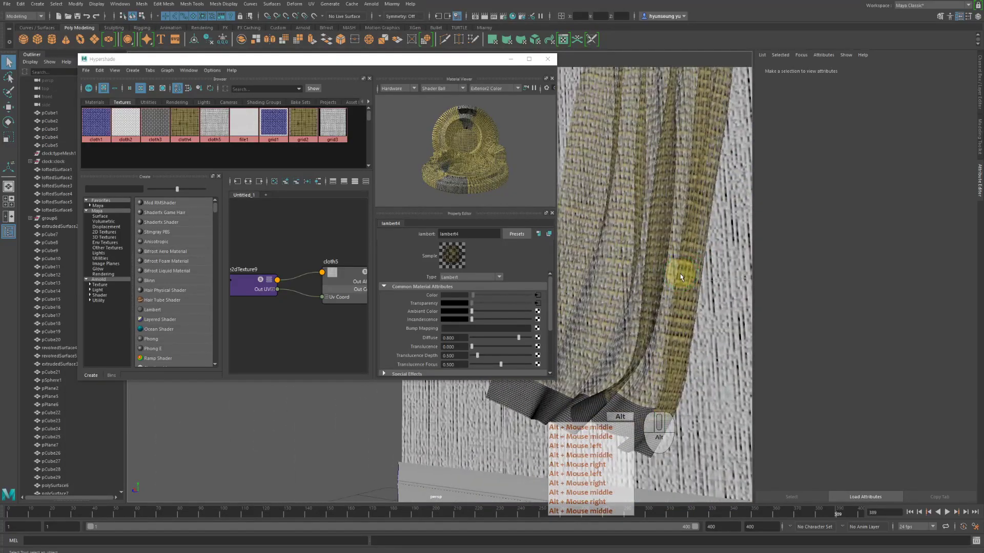
pyautogui.keyDown('alt'); pyautogui.moveTo(682, 291); pyautogui.dragTo(717, 277); pyautogui.keyUp('alt')
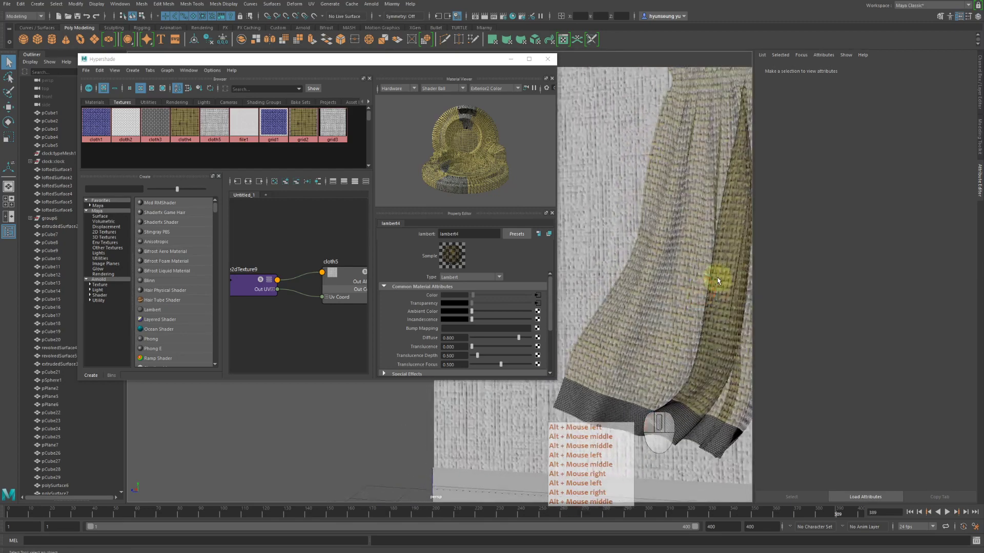
pyautogui.scroll(-3, 711, 287)
pyautogui.scroll(8, 707, 290)
pyautogui.keyDown('alt'); pyautogui.moveTo(707, 290); pyautogui.dragTo(692, 292, button='middle'); pyautogui.keyUp('alt')
pyautogui.keyDown('alt'); pyautogui.moveTo(692, 292); pyautogui.dragTo(630, 289); pyautogui.keyUp('alt')
pyautogui.scroll(-10, 672, 287)
pyautogui.scroll(2, 674, 291)
pyautogui.keyDown('alt'); pyautogui.moveTo(630, 289); pyautogui.dragTo(594, 287, button='middle'); pyautogui.keyUp('alt')
# - Close the Hypershade and assign the existing lambert4 material to the untextured curtain on the other side of the window
pyautogui.click(707, 228)
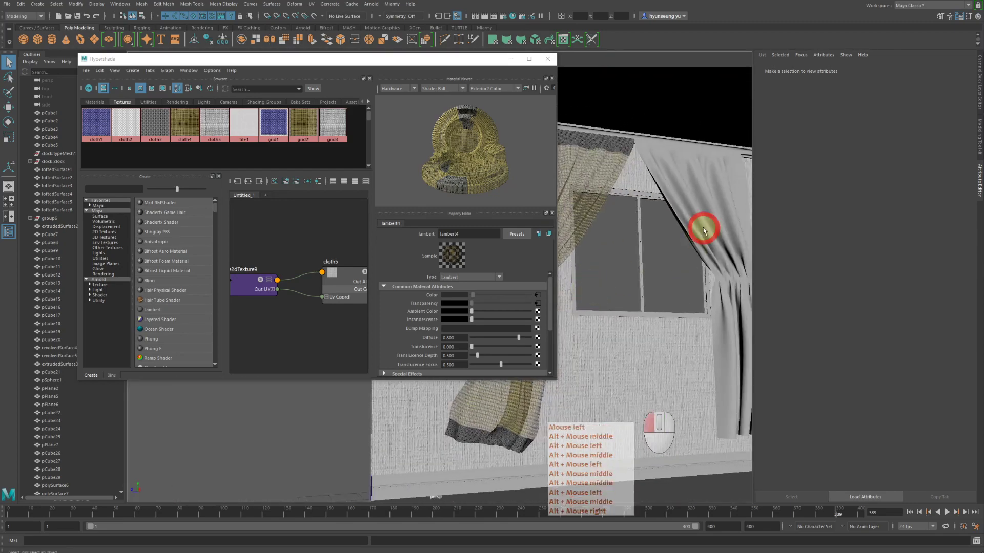
pyautogui.click(547, 61)
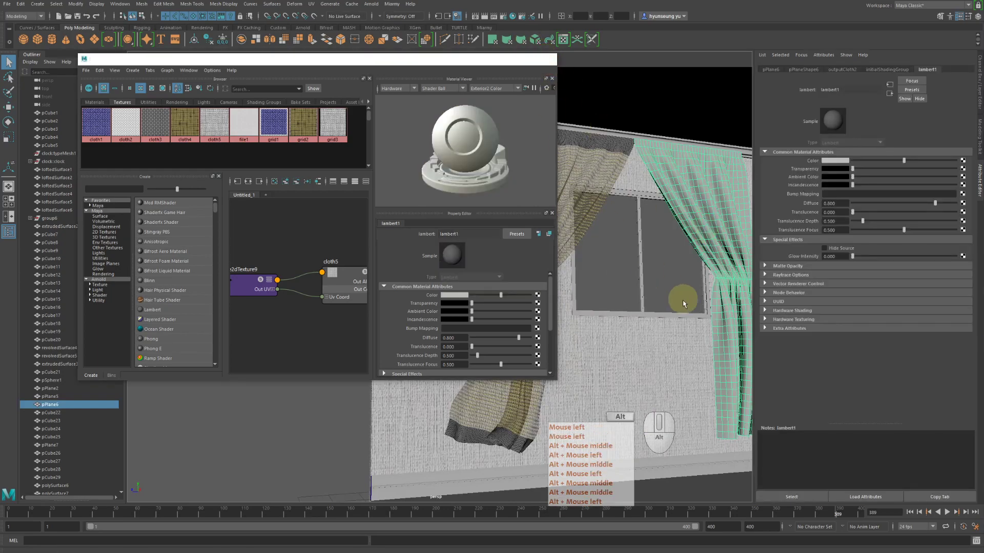
pyautogui.scroll(8, 683, 300)
pyautogui.keyDown('alt'); pyautogui.moveTo(682, 299); pyautogui.dragTo(539, 251, button='middle'); pyautogui.keyUp('alt')
pyautogui.scroll(-10, 539, 250)
pyautogui.keyDown('alt'); pyautogui.moveTo(539, 250); pyautogui.dragTo(548, 250); pyautogui.keyUp('alt')
pyautogui.keyDown('alt'); pyautogui.moveTo(548, 250); pyautogui.dragTo(589, 251, button='right'); pyautogui.keyUp('alt')
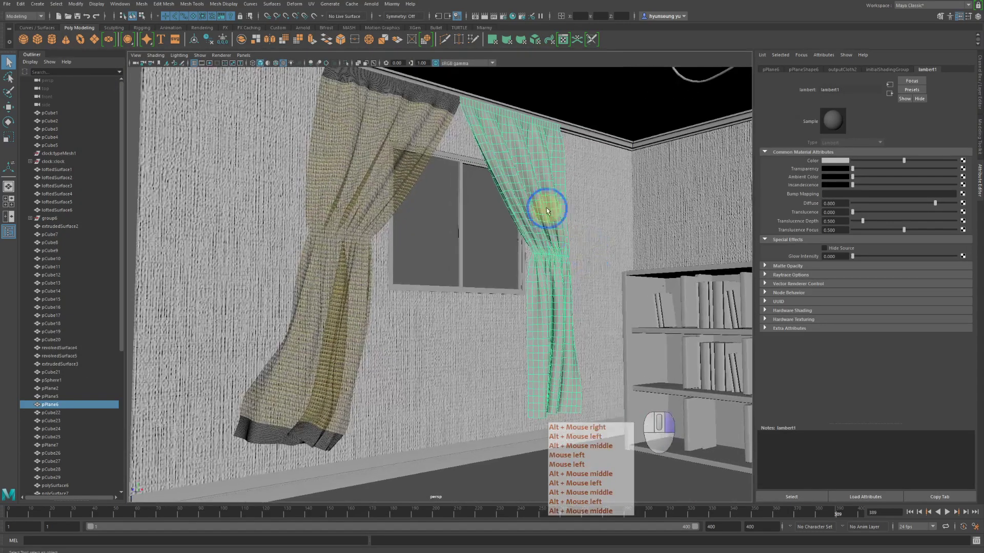
pyautogui.moveTo(547, 208); pyautogui.dragTo(492, 215, button='right')
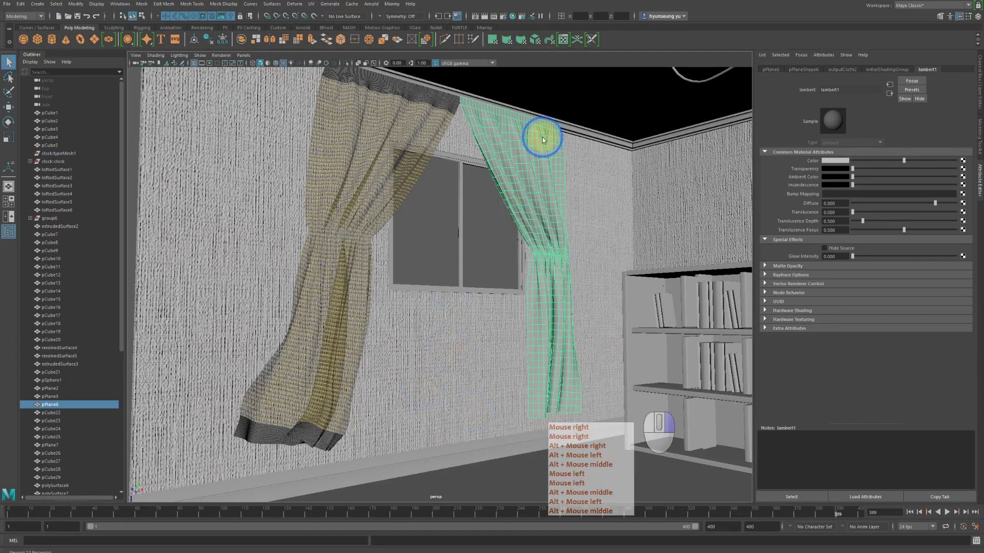
pyautogui.moveTo(542, 136); pyautogui.dragTo(605, 389, button='right')
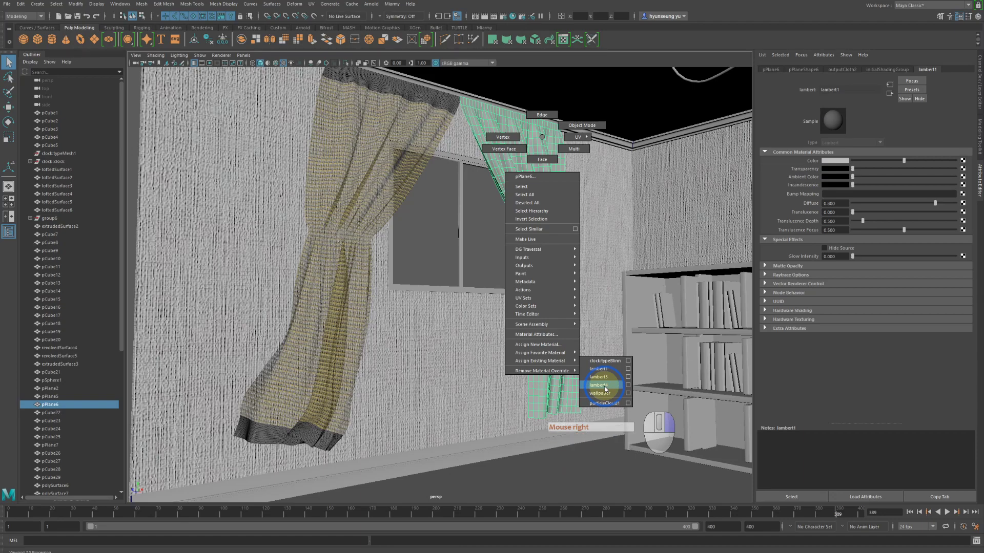
pyautogui.moveTo(605, 393); pyautogui.dragTo(601, 386, button='right')
pyautogui.click(529, 212)
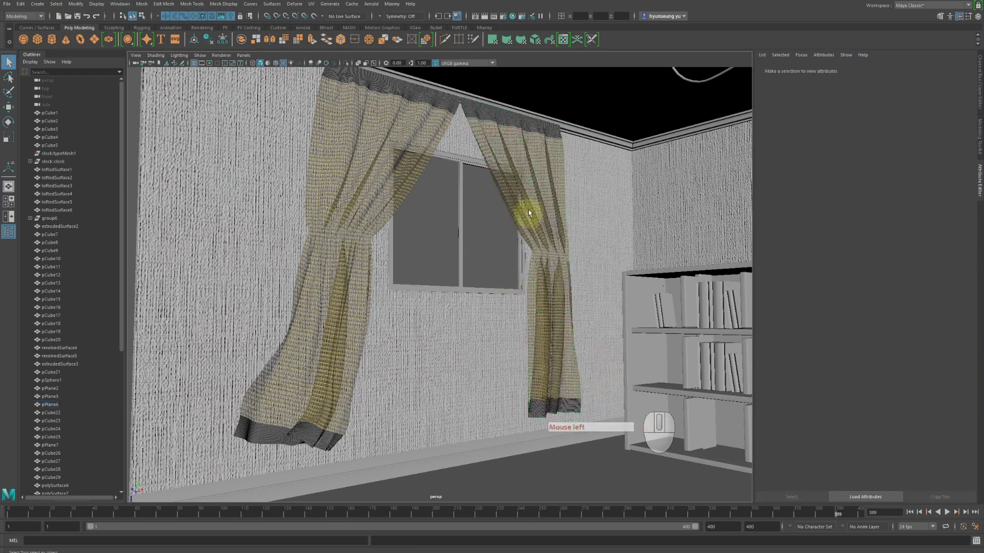
# - Review both textured curtains and the bed cover within the whole bedroom
pyautogui.click(553, 177)
pyautogui.keyDown('alt'); pyautogui.moveTo(547, 262); pyautogui.dragTo(597, 288); pyautogui.keyUp('alt')
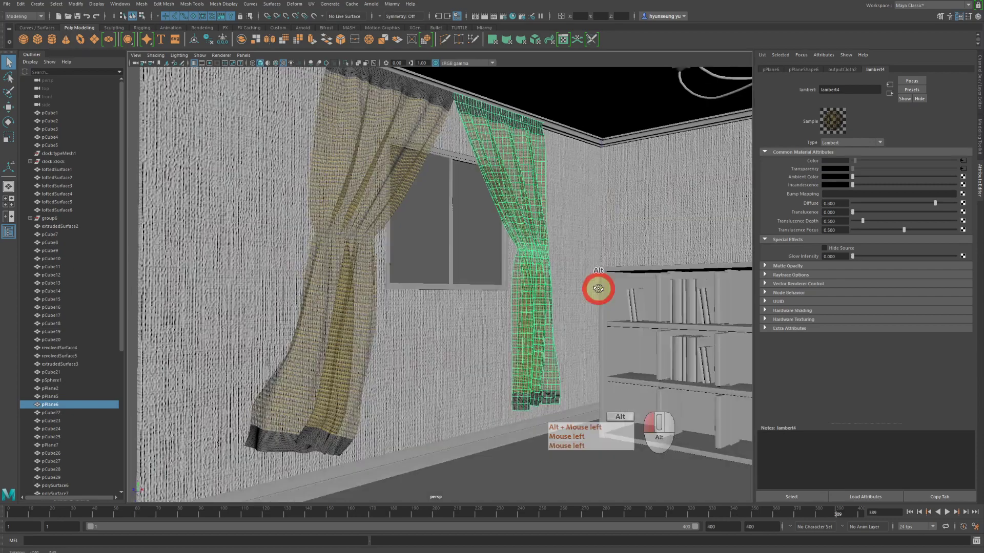
pyautogui.keyDown('alt'); pyautogui.moveTo(598, 289); pyautogui.dragTo(476, 268, button='right'); pyautogui.keyUp('alt')
pyautogui.keyDown('alt'); pyautogui.moveTo(476, 268); pyautogui.dragTo(527, 257); pyautogui.keyUp('alt')
pyautogui.keyDown('alt'); pyautogui.moveTo(527, 257); pyautogui.dragTo(571, 259, button='middle'); pyautogui.keyUp('alt')
pyautogui.keyDown('alt'); pyautogui.moveTo(570, 259); pyautogui.dragTo(605, 263, button='right'); pyautogui.keyUp('alt')
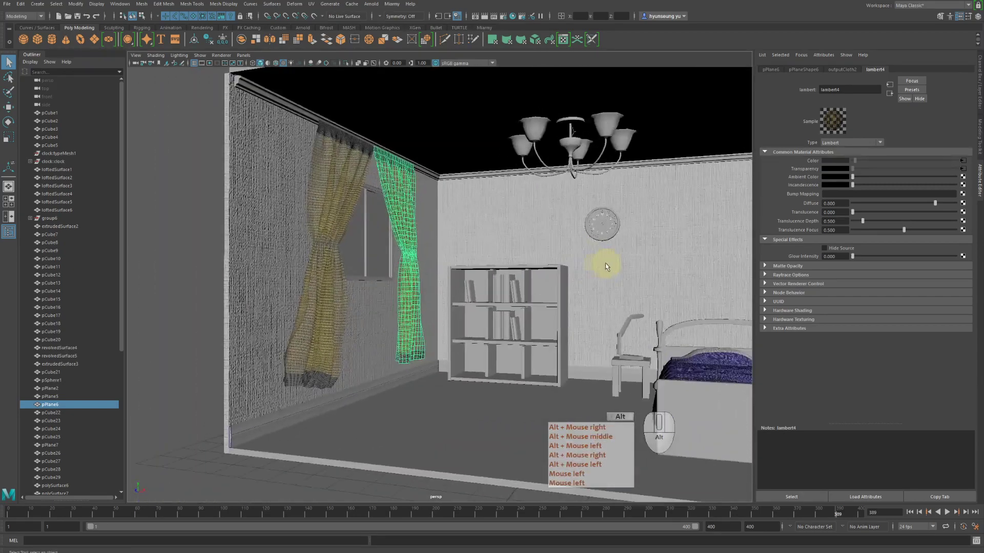
pyautogui.keyDown('alt'); pyautogui.moveTo(605, 263); pyautogui.dragTo(623, 242); pyautogui.keyUp('alt')
pyautogui.keyDown('alt'); pyautogui.moveTo(623, 243); pyautogui.dragTo(555, 244, button='middle'); pyautogui.keyUp('alt')
pyautogui.keyDown('alt'); pyautogui.moveTo(555, 244); pyautogui.dragTo(665, 256, button='right'); pyautogui.keyUp('alt')
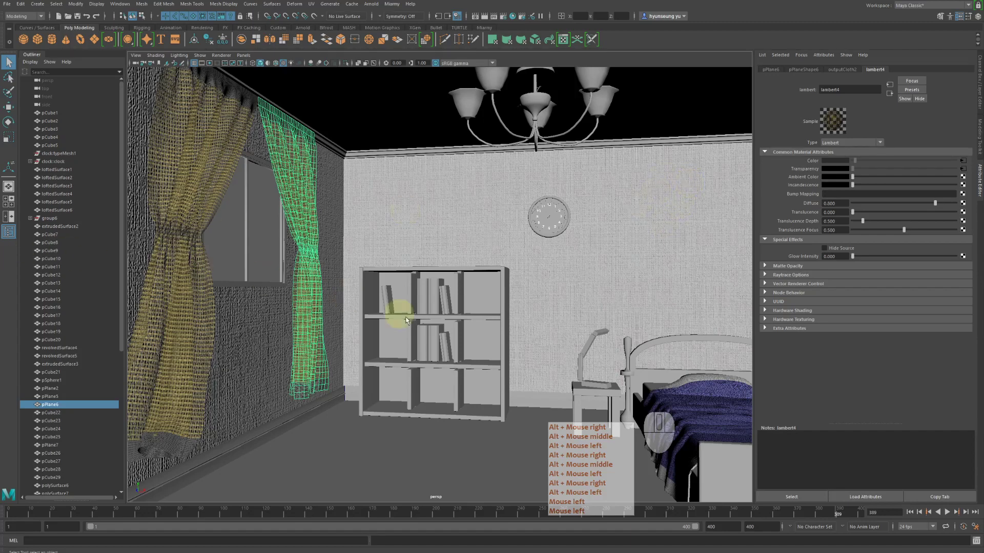
pyautogui.keyDown('alt'); pyautogui.moveTo(504, 361); pyautogui.dragTo(527, 323, button='middle'); pyautogui.keyUp('alt')
pyautogui.keyDown('alt'); pyautogui.moveTo(528, 323); pyautogui.dragTo(507, 299); pyautogui.keyUp('alt')
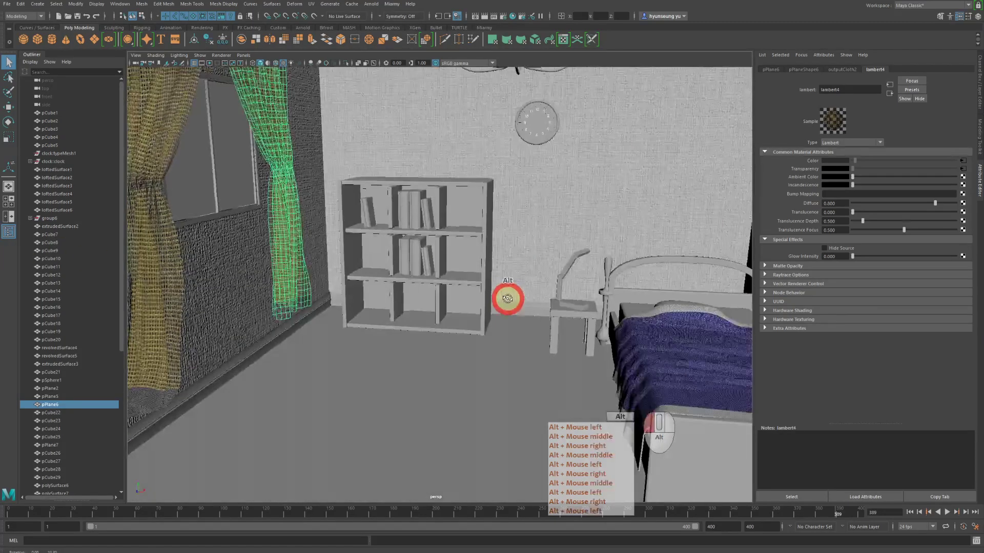
pyautogui.click(654, 340)
pyautogui.click(278, 189)
pyautogui.click(154, 171)
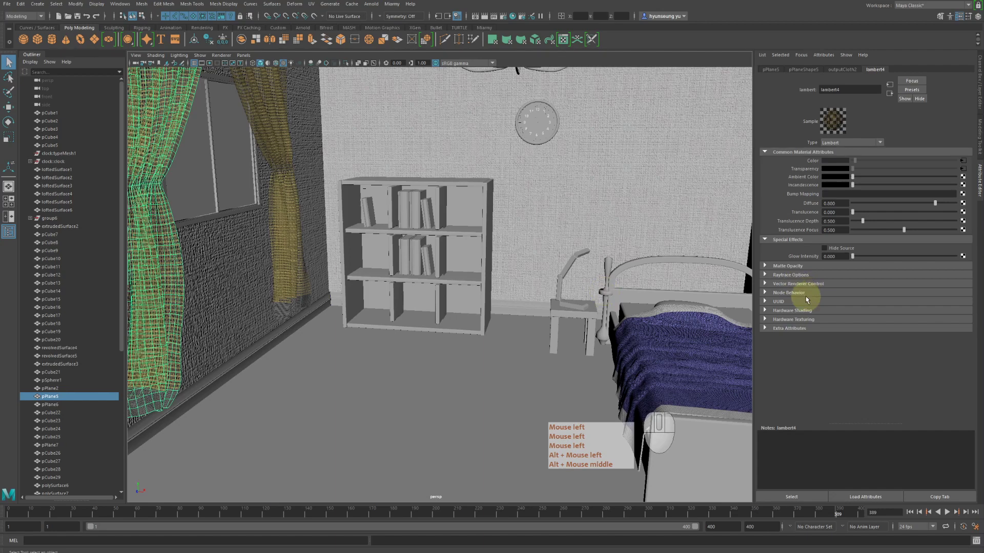
pyautogui.keyDown('alt'); pyautogui.moveTo(413, 296); pyautogui.dragTo(366, 306); pyautogui.keyUp('alt')
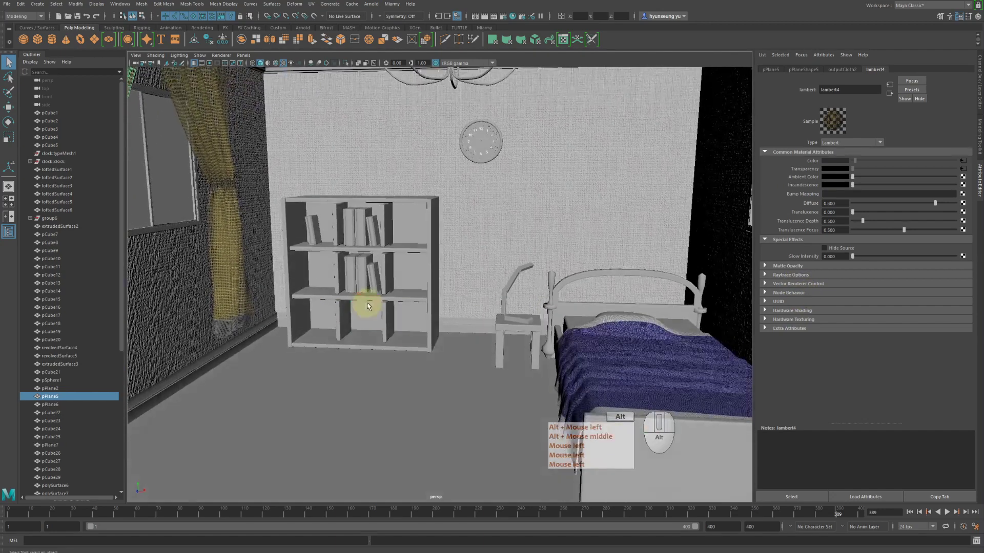
pyautogui.keyDown('alt'); pyautogui.moveTo(366, 306); pyautogui.dragTo(383, 314, button='middle'); pyautogui.keyUp('alt')
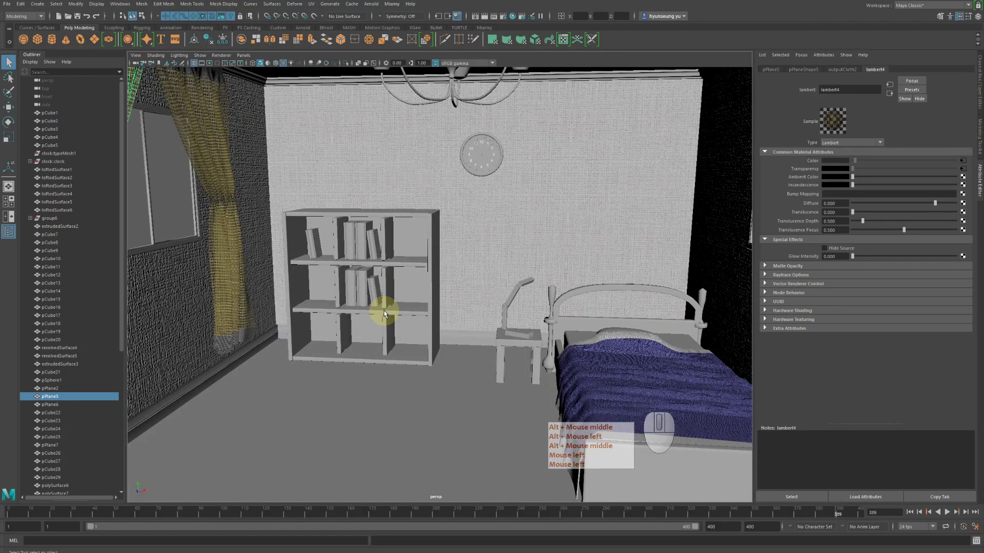